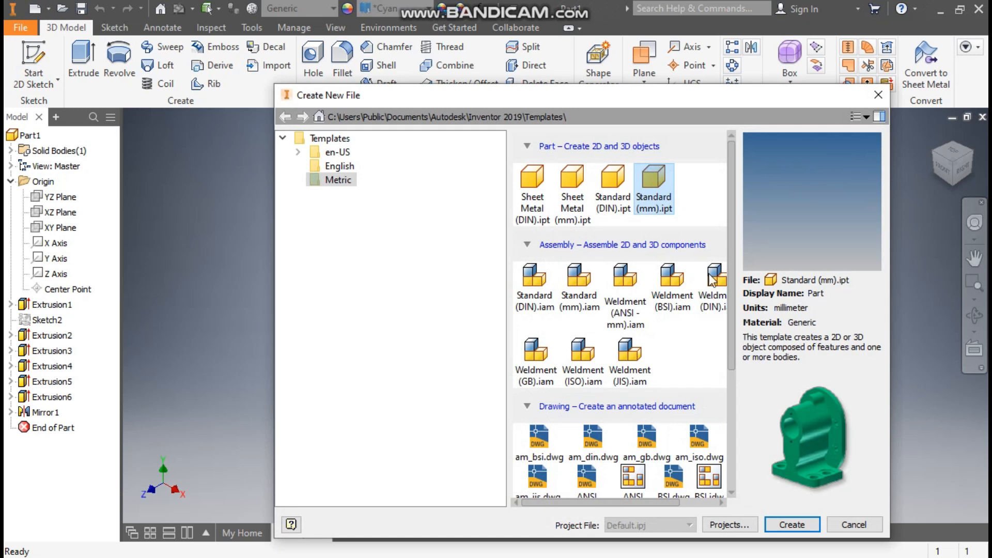
- Create a new part from the Standard (mm).ipt template and start a 2D sketch on the front XY plane
left_click(793, 524)
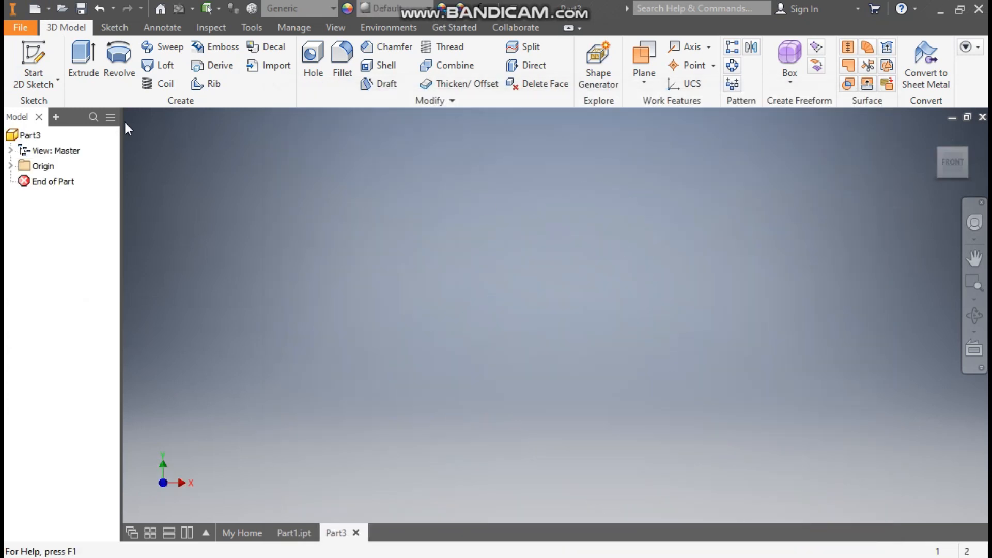
left_click(36, 49)
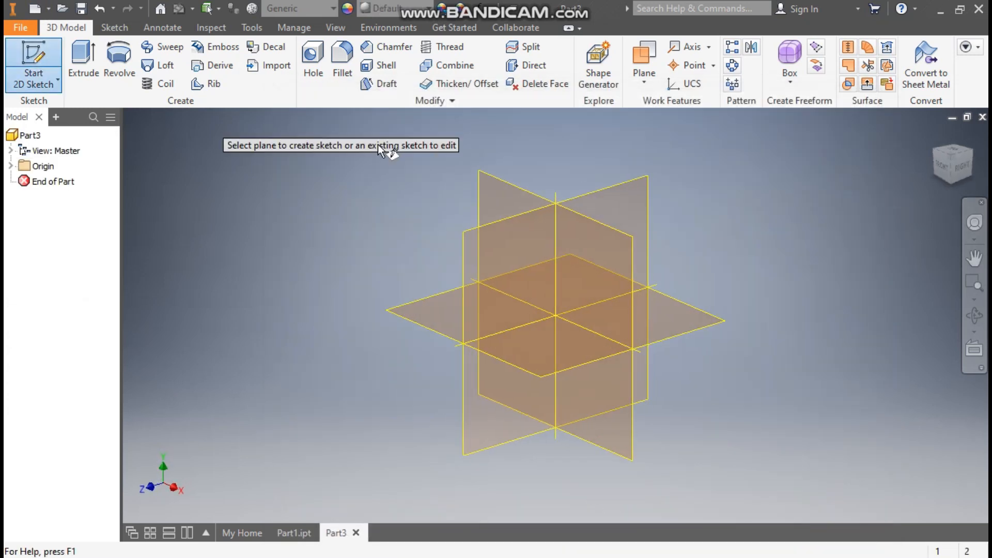
left_click(512, 191)
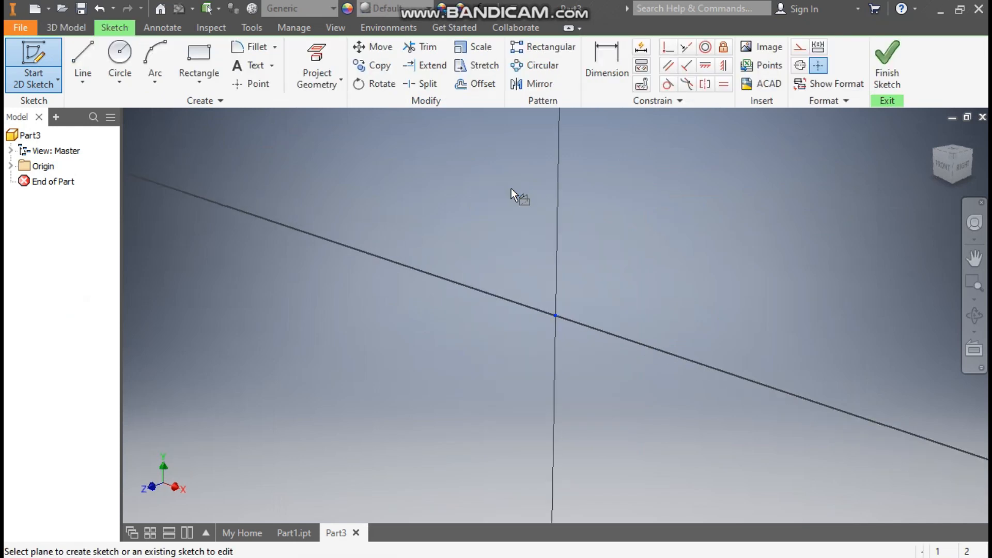
- Draw two concentric circles centred on the sketch origin with diameters of 36 mm and 60 mm
left_click(123, 56)
left_click(555, 316)
type("36")
key("Return")
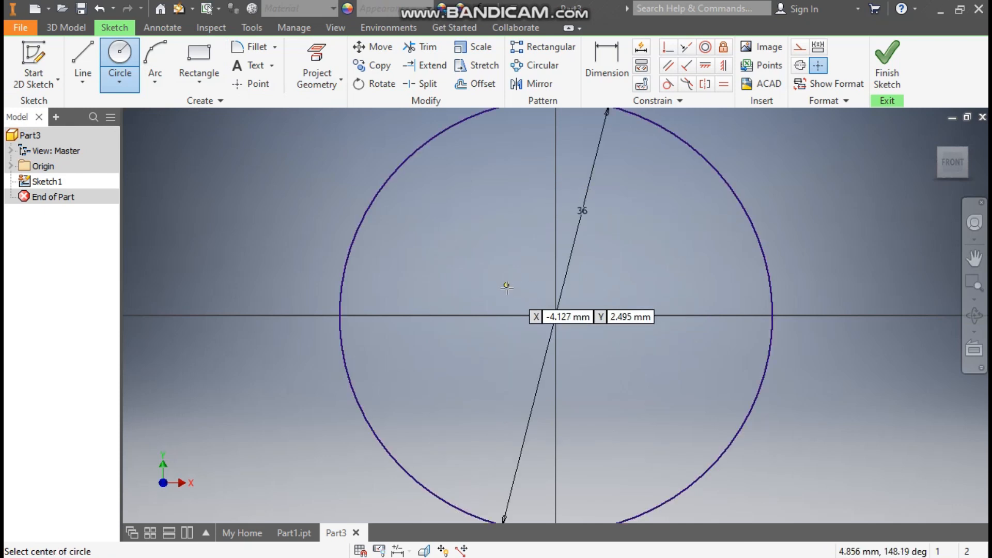
scroll(507, 287, "down", 3)
left_click(536, 304)
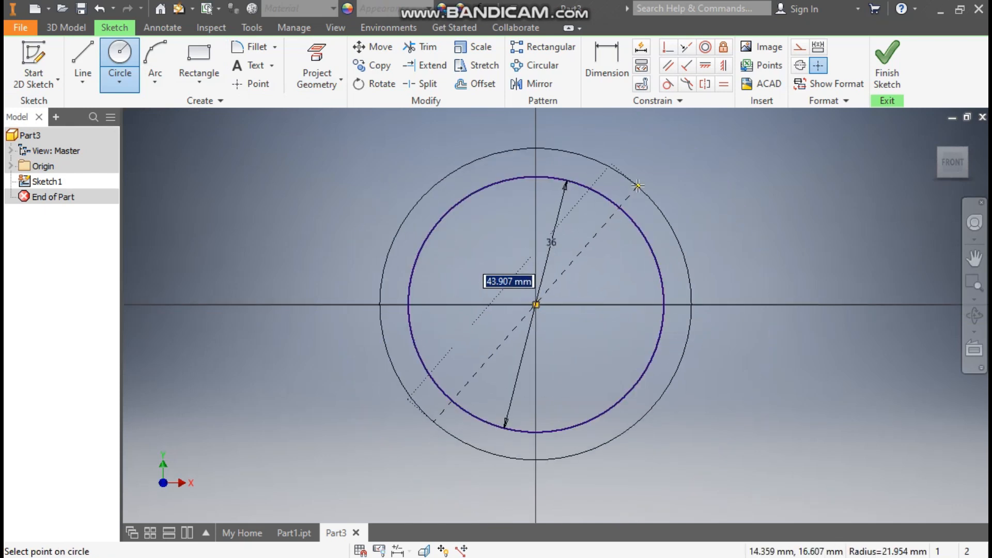
type("60")
key("Return")
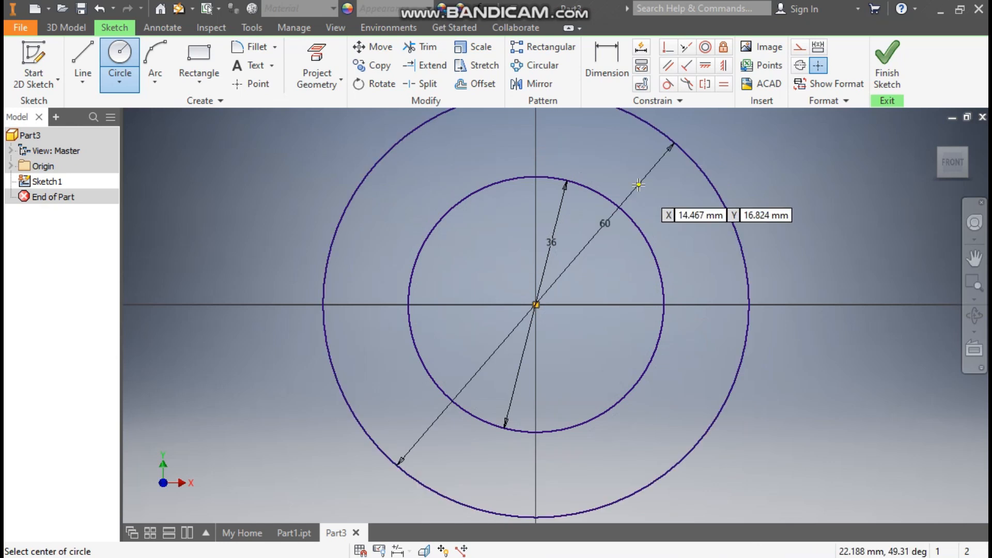
scroll(639, 181, "down", 5)
scroll(641, 243, "up", 3)
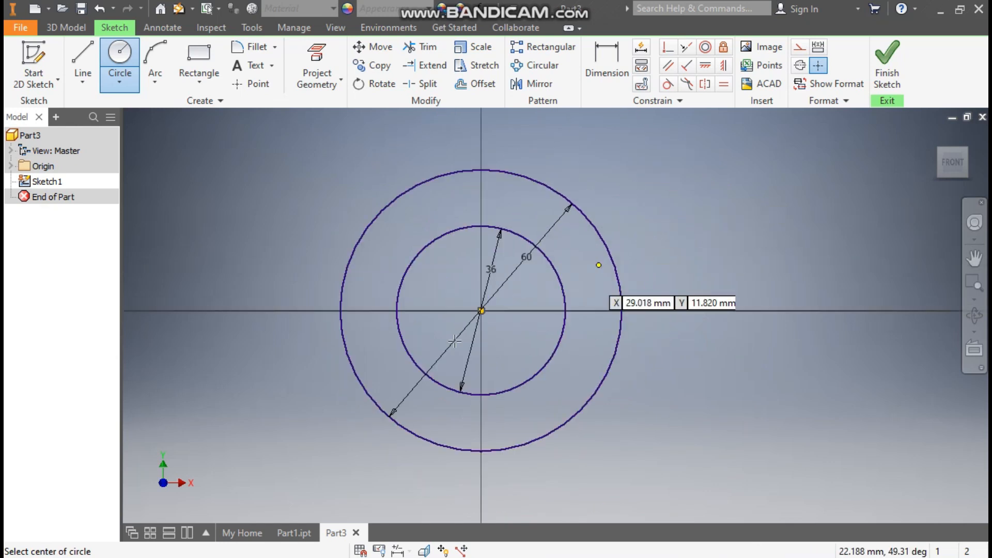
- Draw a horizontal line spanning the outer circle and constrain its midpoint coincident with the sketch origin
left_click(86, 48)
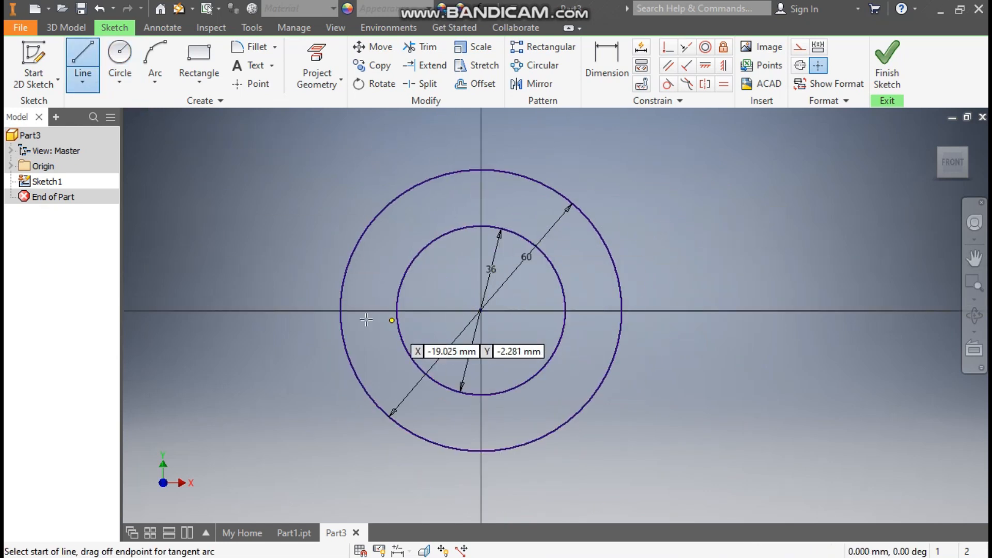
left_click(341, 309)
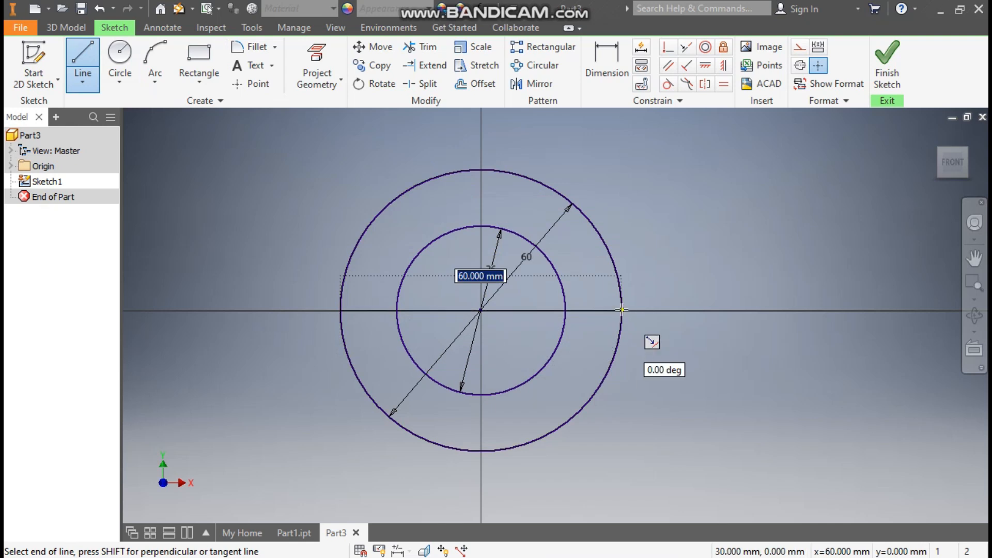
left_click(622, 311)
key("Escape")
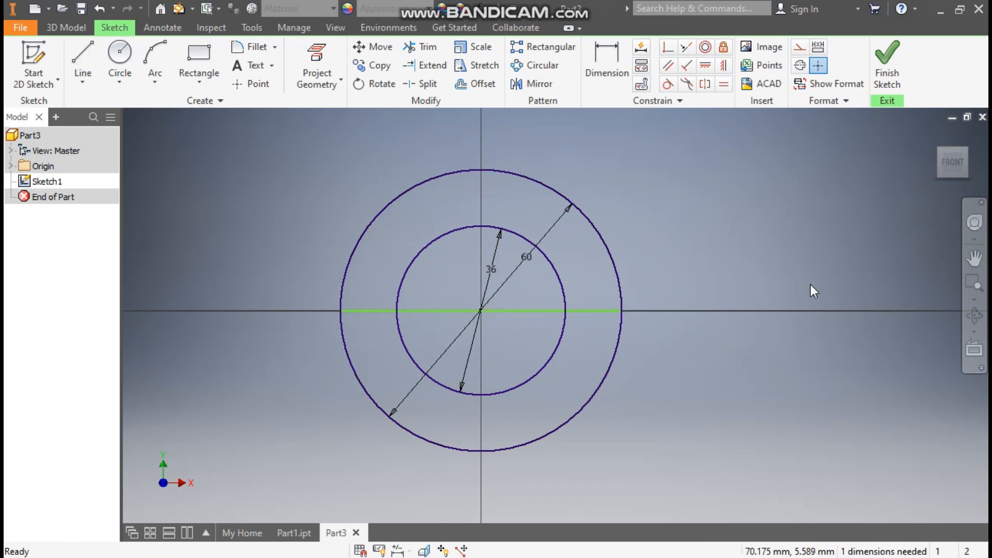
left_click_drag(613, 312, 575, 263)
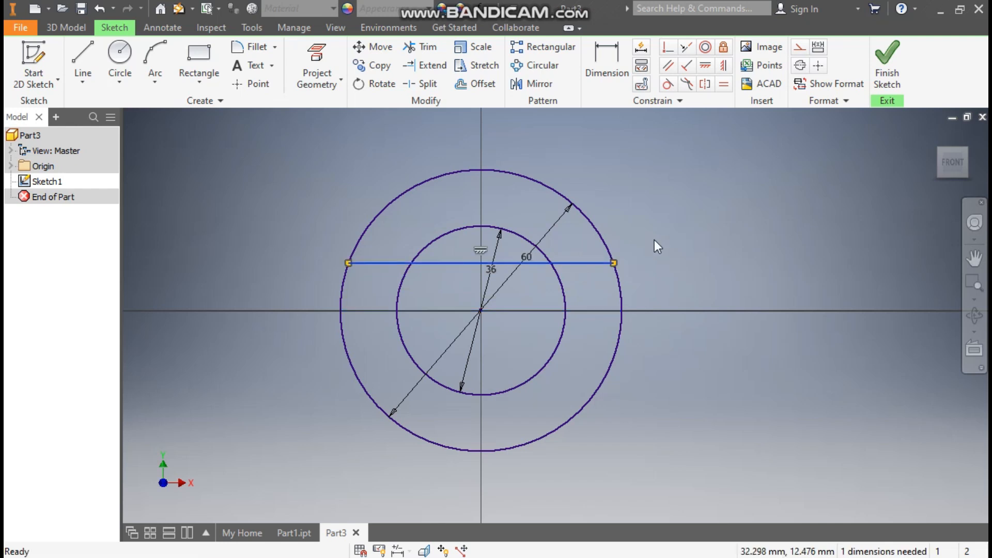
left_click(668, 53)
left_click(482, 263)
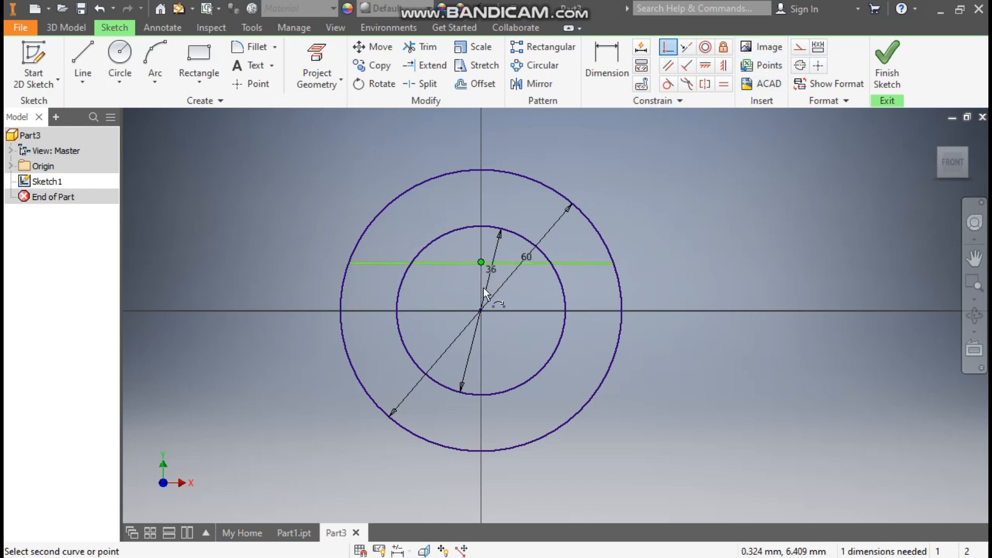
left_click(481, 311)
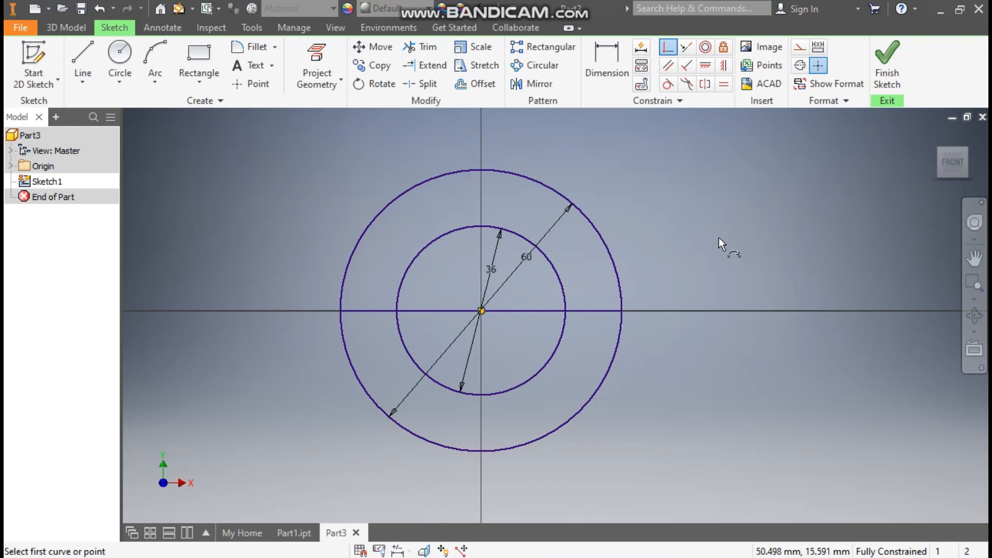
key("Escape")
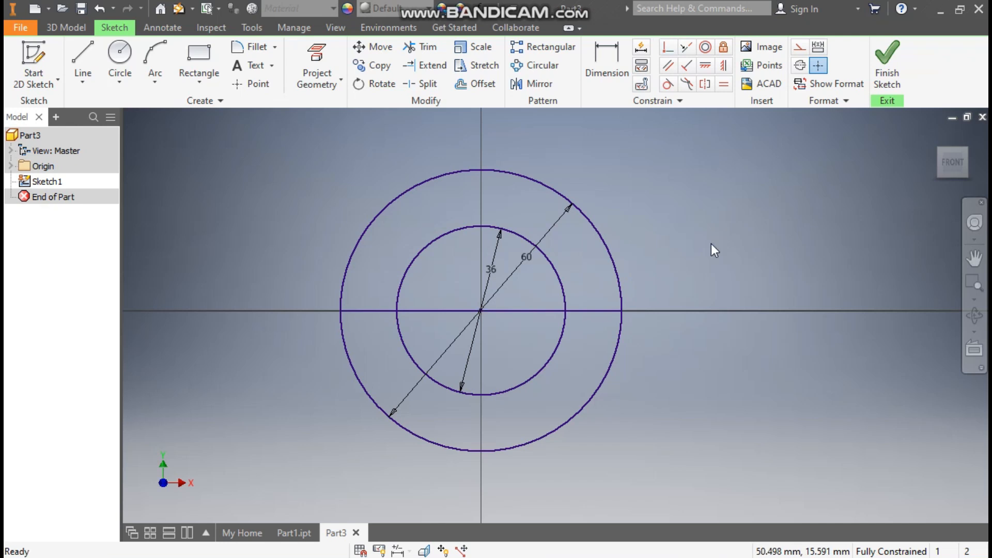
- Convert the horizontal diameter line to construction geometry and trim away the lower halves of both circles
left_click(582, 311)
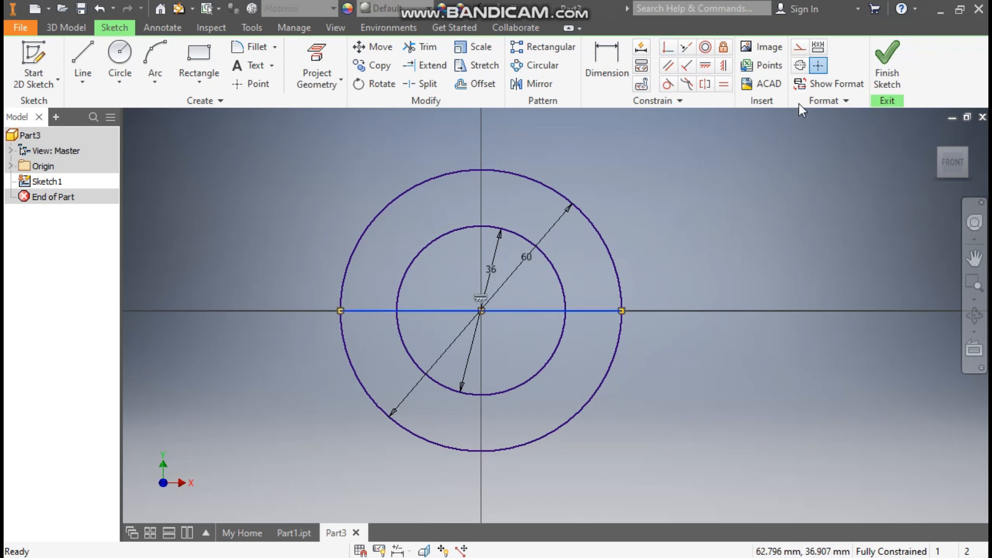
left_click(799, 52)
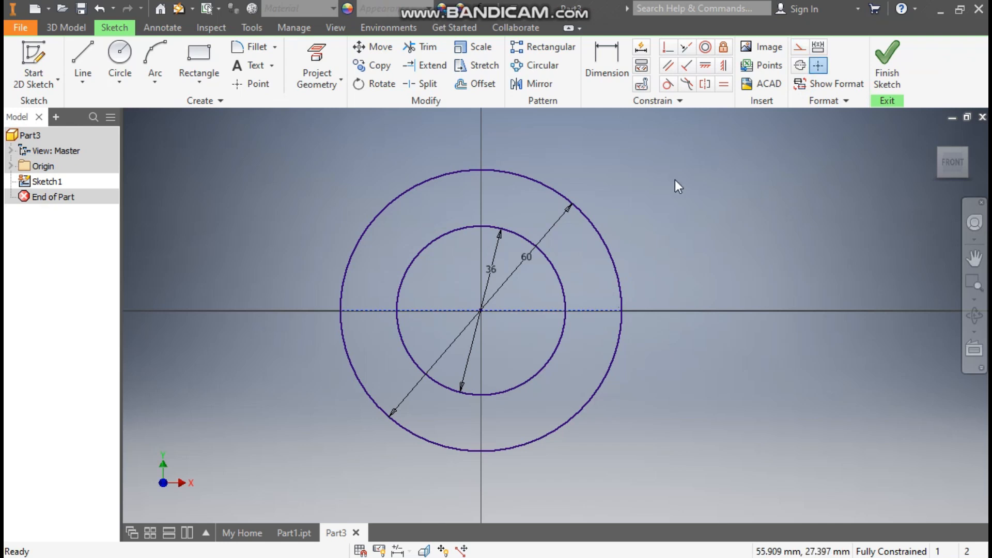
left_click_drag(717, 358, 341, 352)
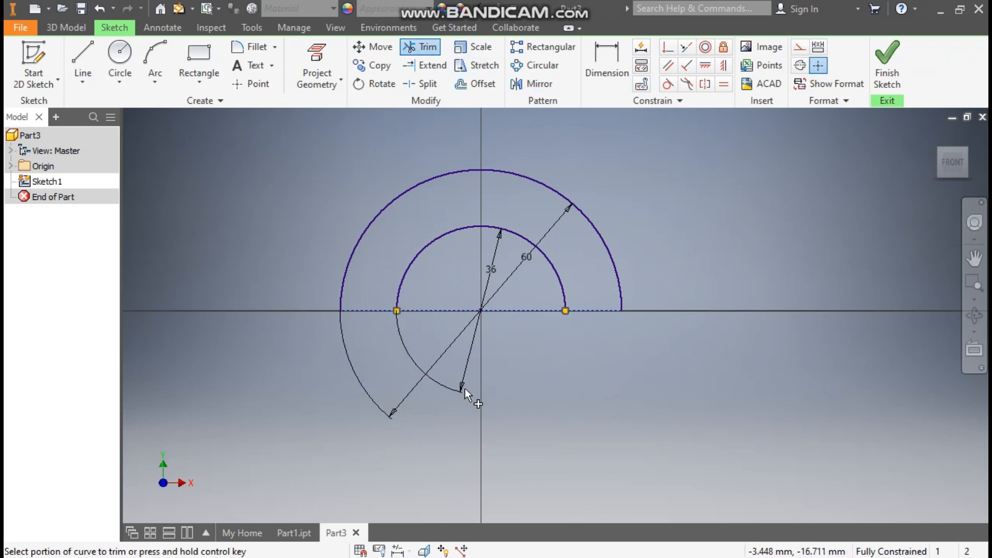
key("Escape")
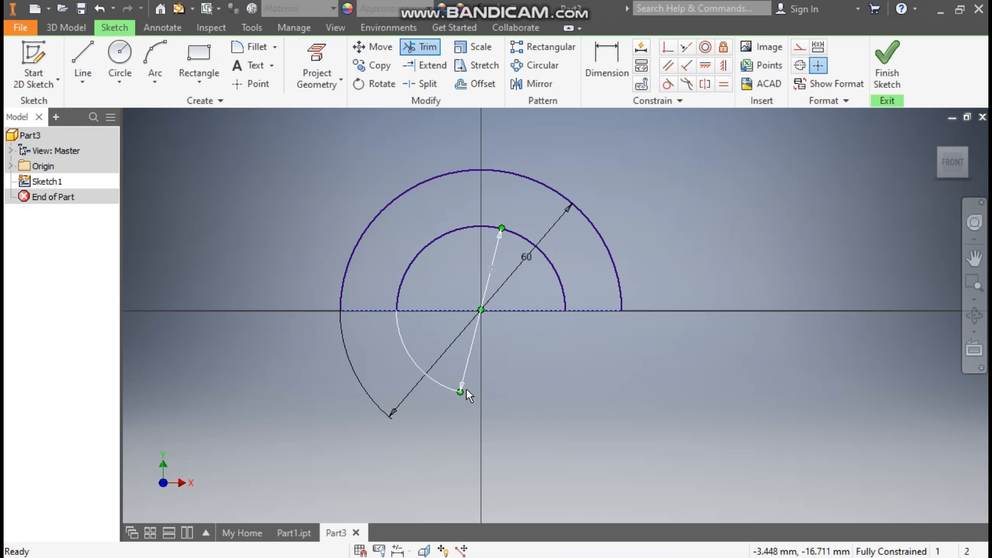
- Sketch the left flange outline from the outer arc to the inner arc's left end, about 11.5 mm high and reaching about 62.5 mm from the origin
left_click(77, 51)
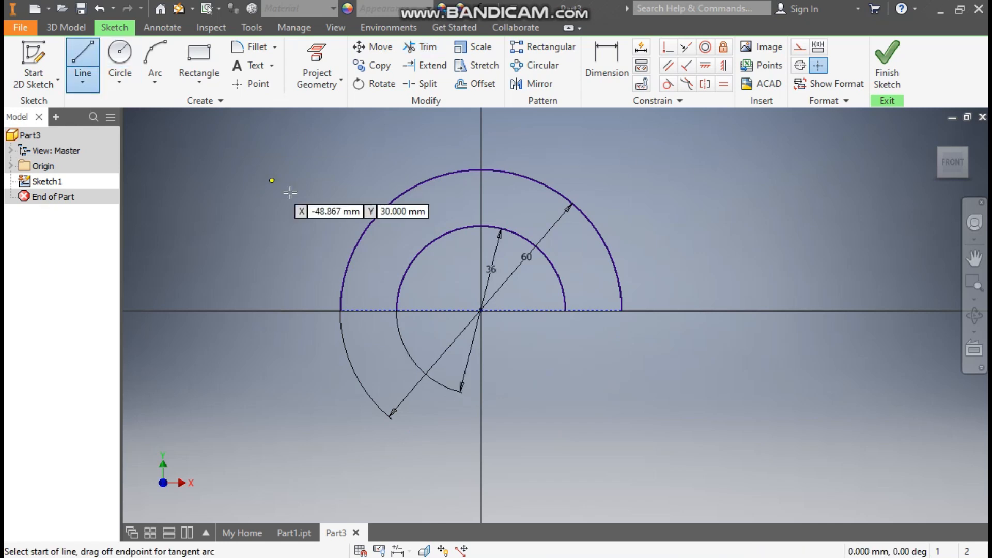
left_click(350, 256)
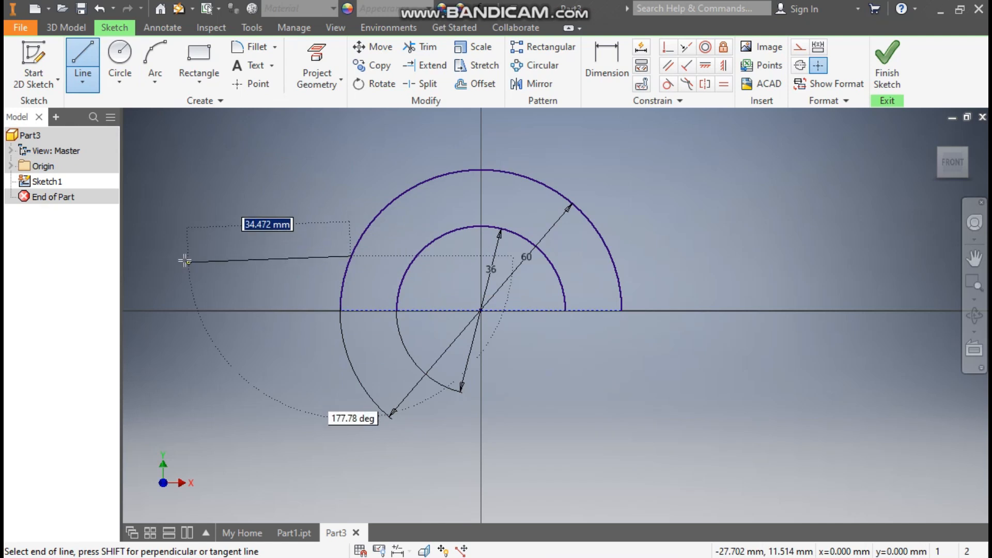
left_click(187, 311)
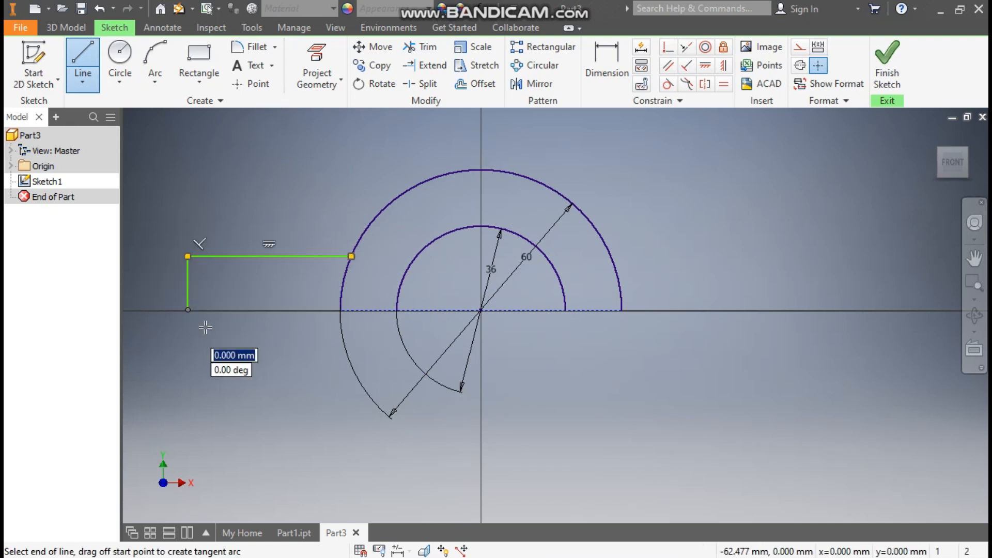
double_click(397, 311)
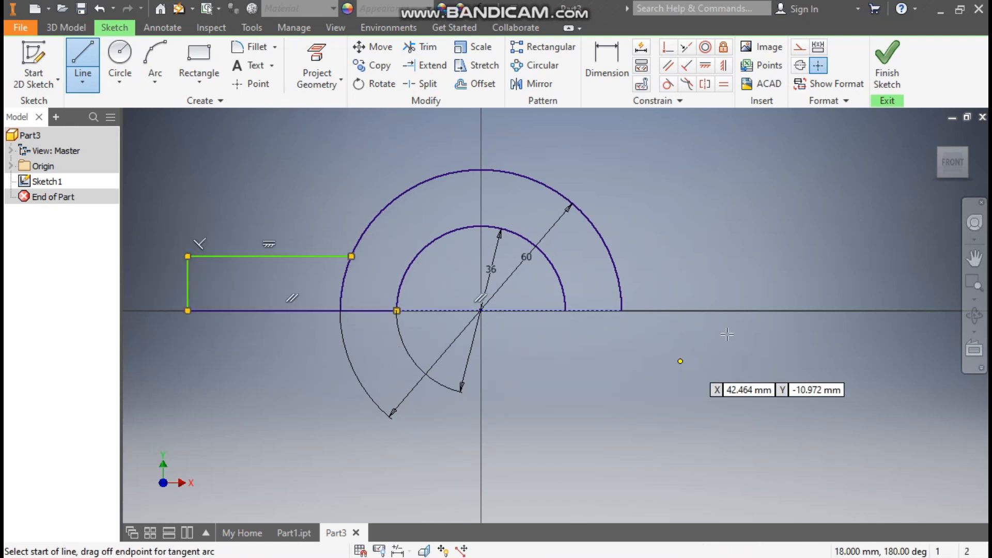
- Sketch the matching right flange from the inner arc's right end to the outer arc, about 11.5 mm high and reaching about 73.6 mm from the origin
left_click(566, 310)
left_click(826, 310)
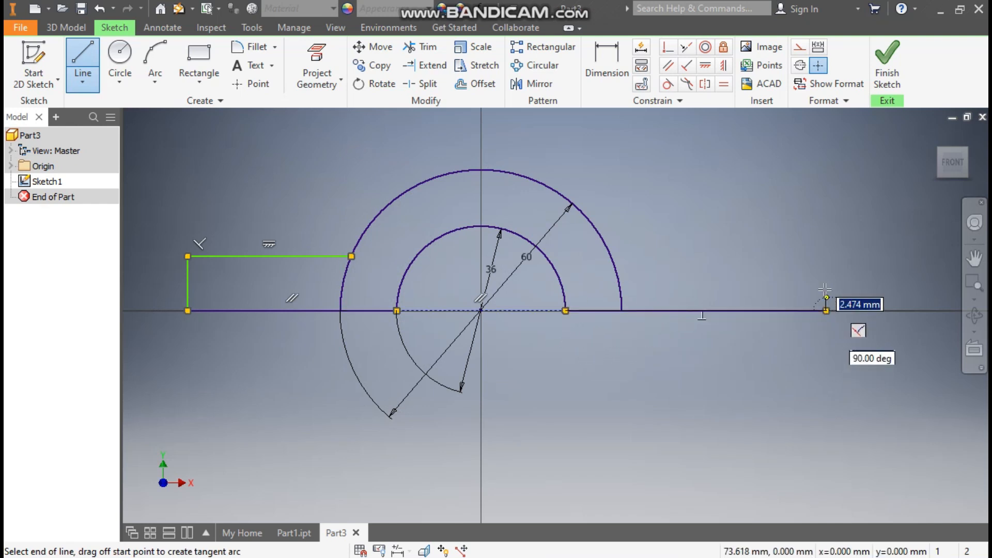
left_click(826, 256)
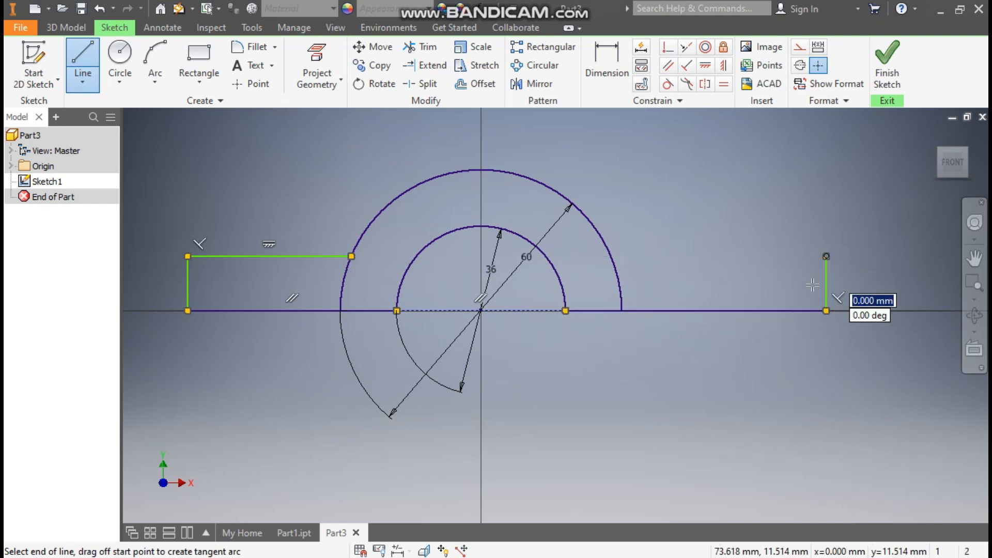
double_click(616, 256)
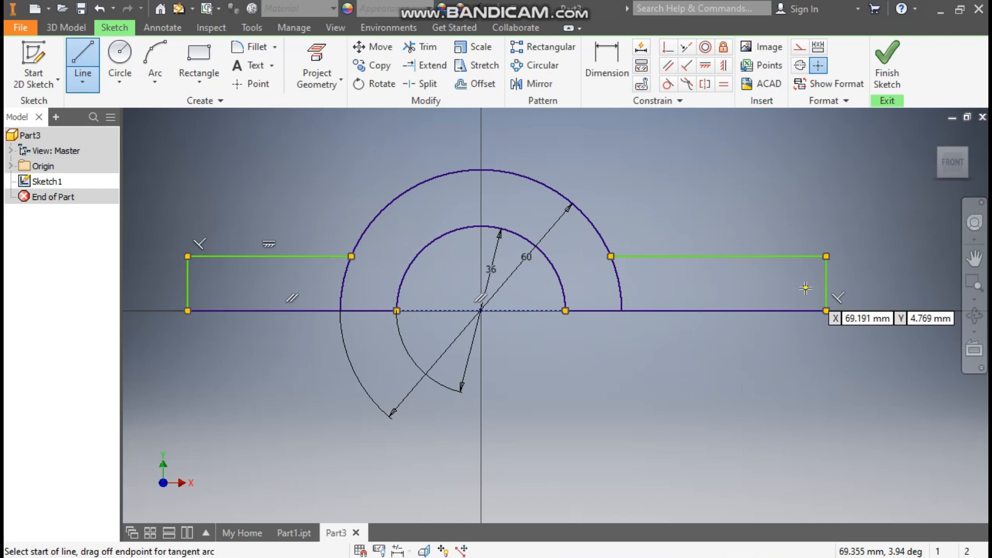
key("Escape")
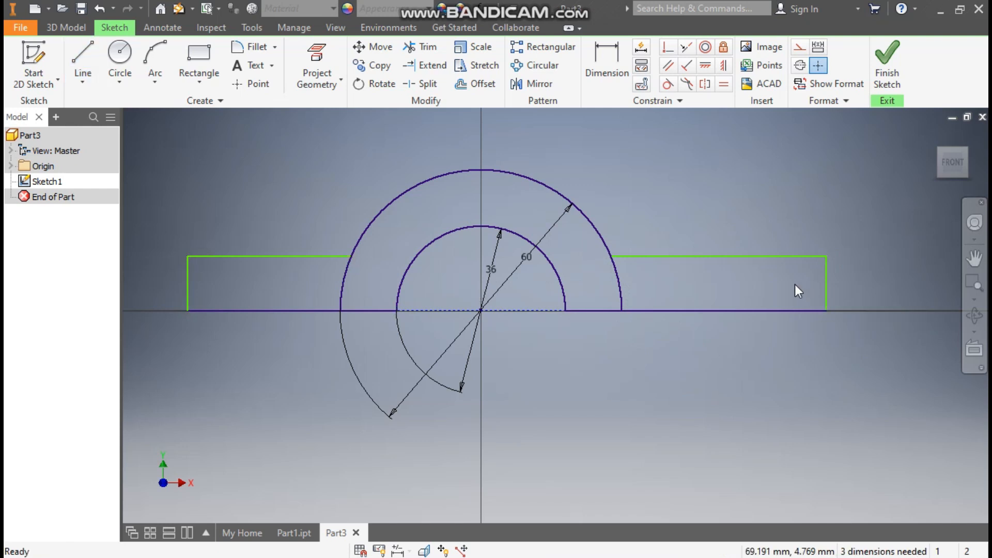
- Dimension the left flange with a height of 10 mm and its outer edge 50 mm from the origin
left_click(606, 54)
left_click(189, 284)
left_click(216, 283)
type("10")
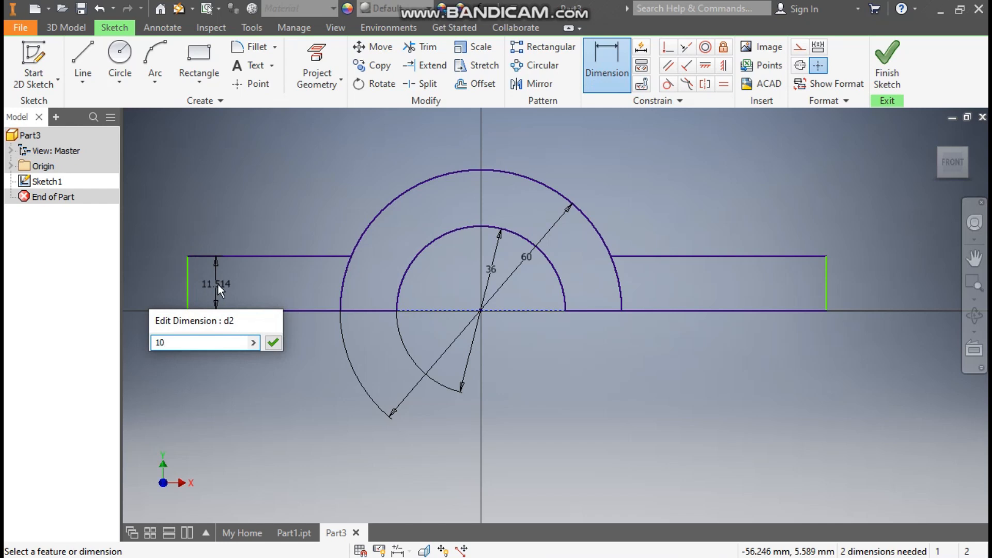
key("Return")
left_click(187, 291)
left_click(479, 311)
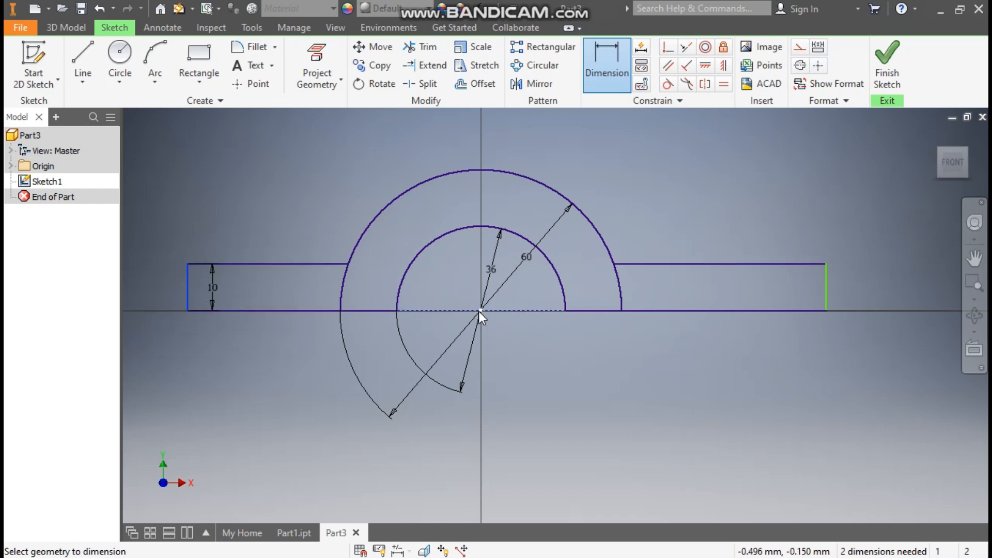
left_click(427, 407)
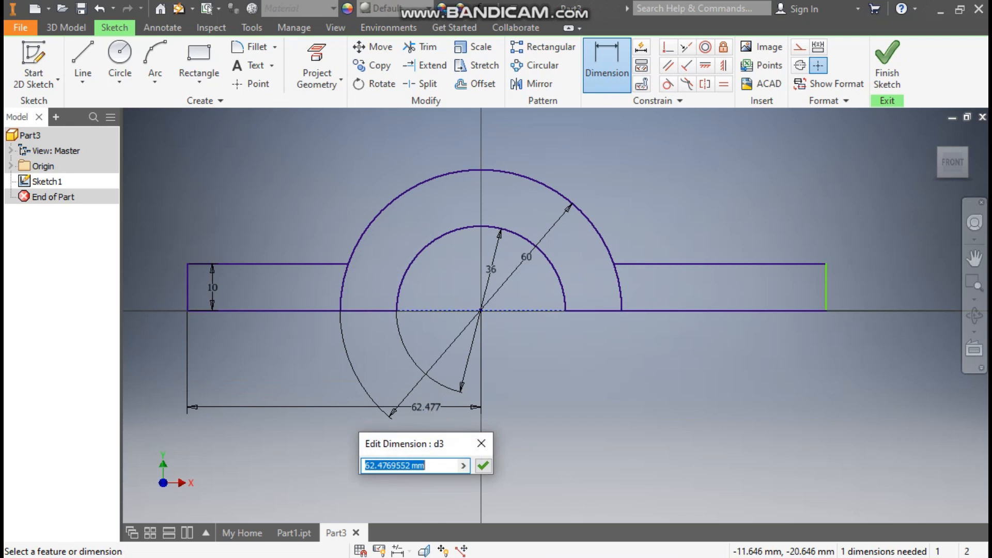
type("50")
key("Return")
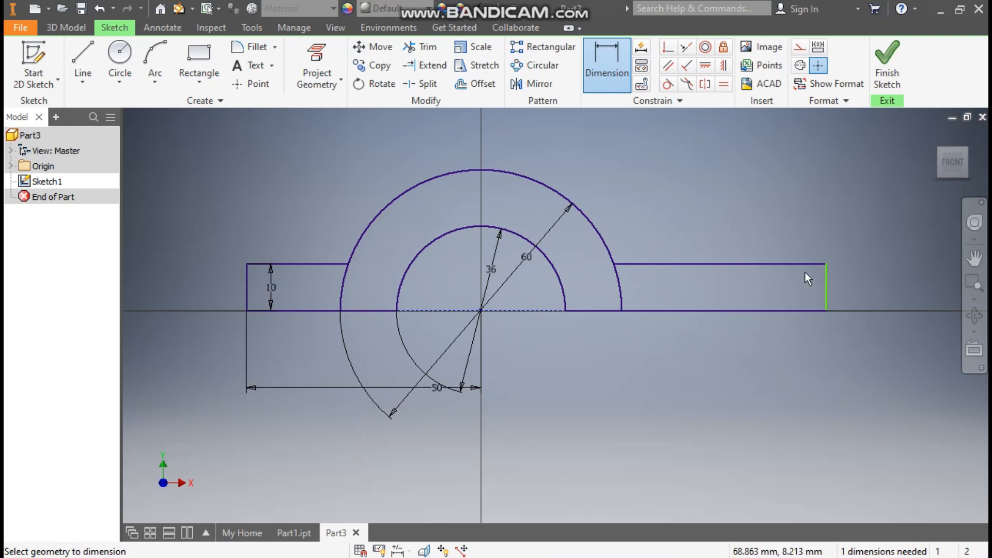
- Dimension the right flange's outer edge at 50 mm from the sketch origin
left_click(479, 310)
left_click(826, 284)
left_click(672, 386)
type("50")
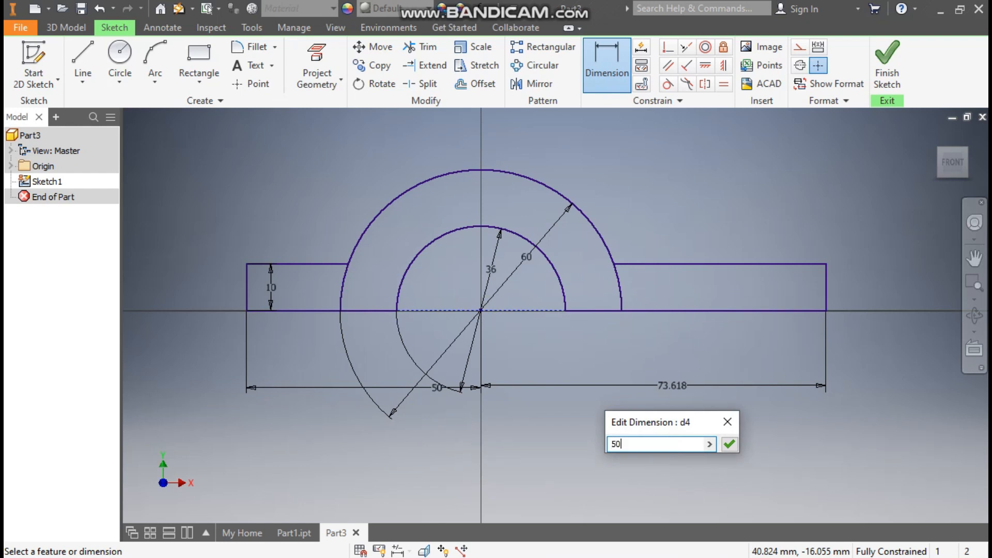
key("Return")
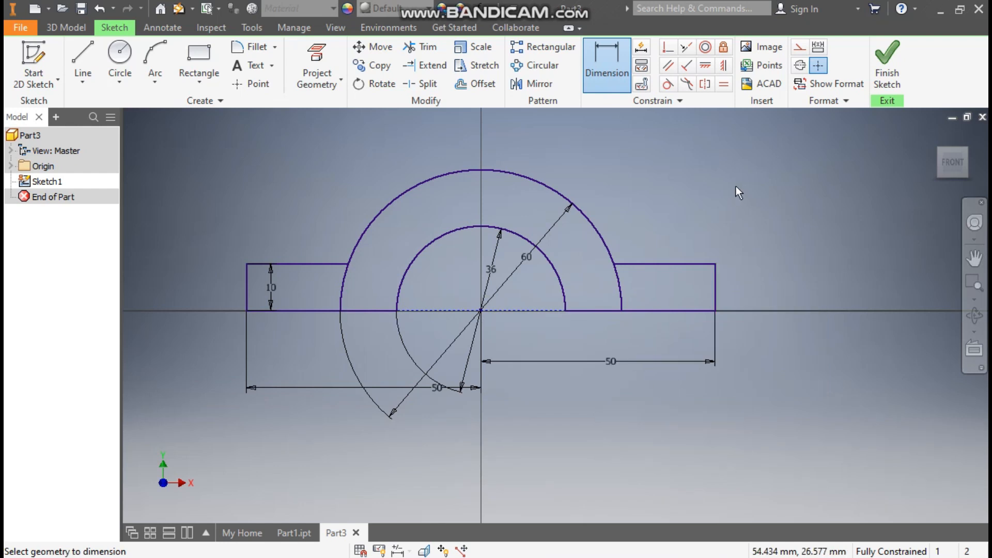
- Trim the outer arc segments that lie inside the left and right flanges to leave one closed profile
left_click(420, 47)
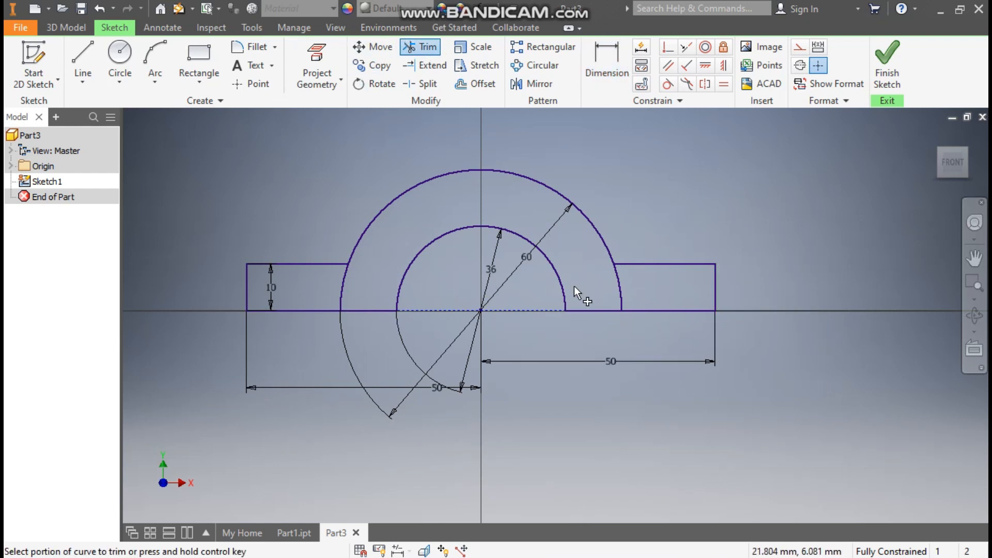
left_click(619, 284)
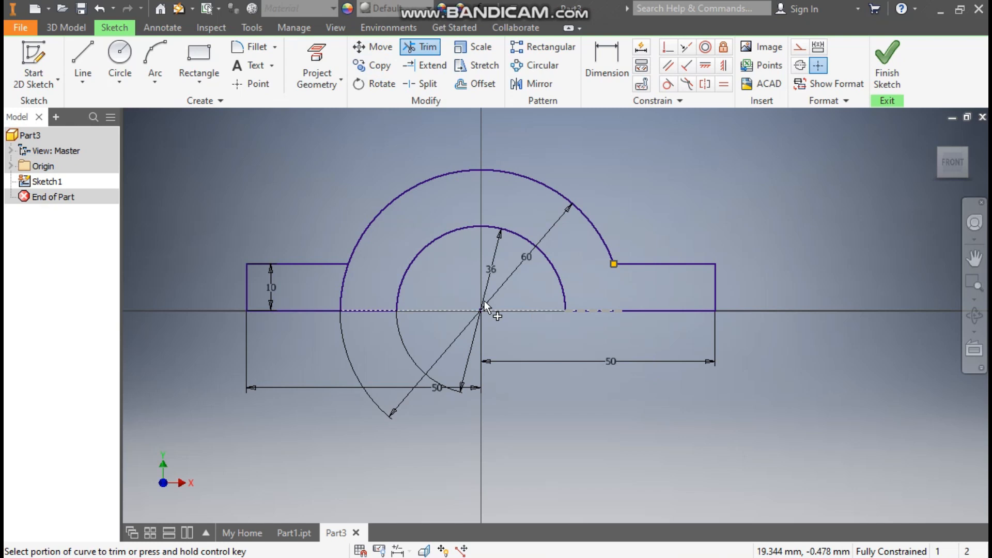
left_click(343, 284)
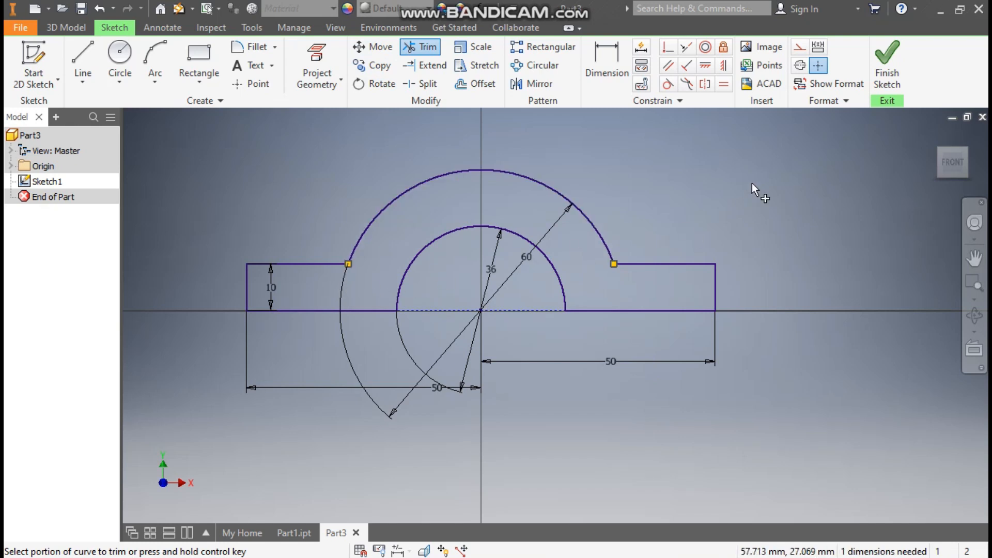
- Finish the sketch and extrude the closed half-ring and flange profile 50 mm
key("Escape")
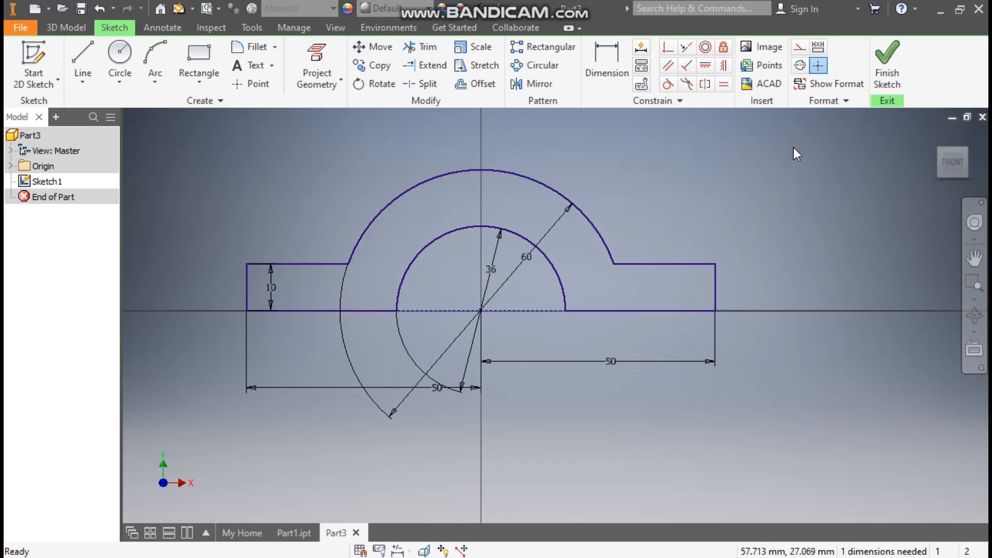
left_click(887, 61)
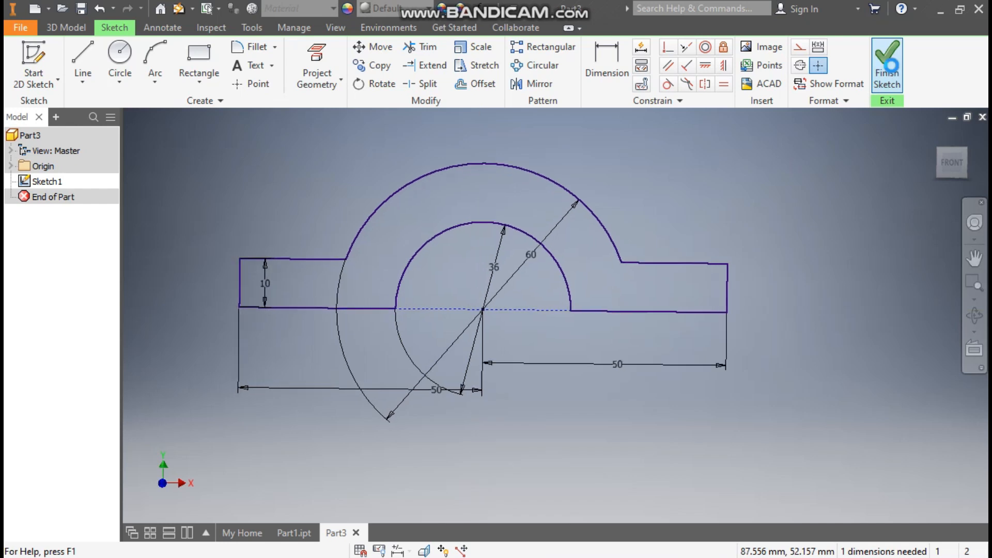
left_click(76, 57)
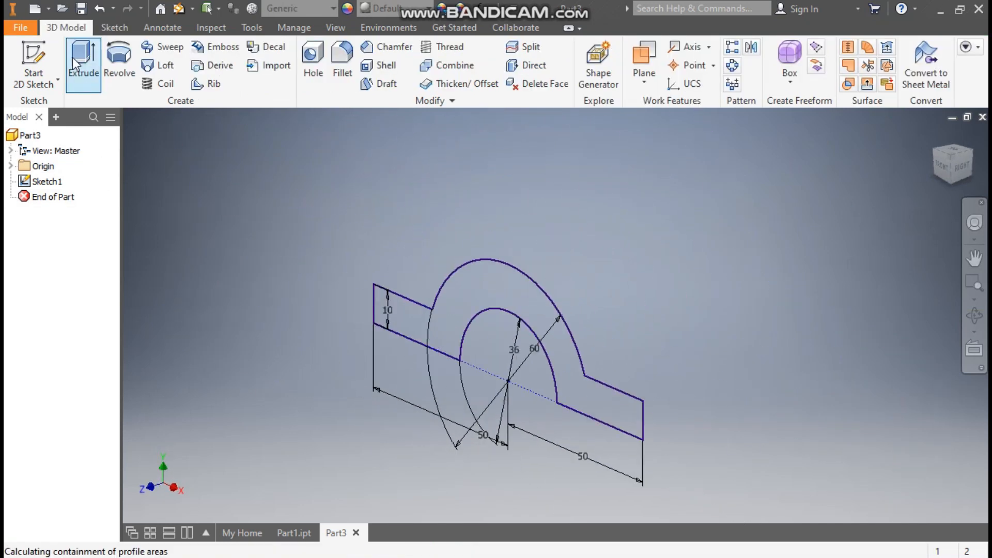
middle_click_drag(591, 250, 645, 193)
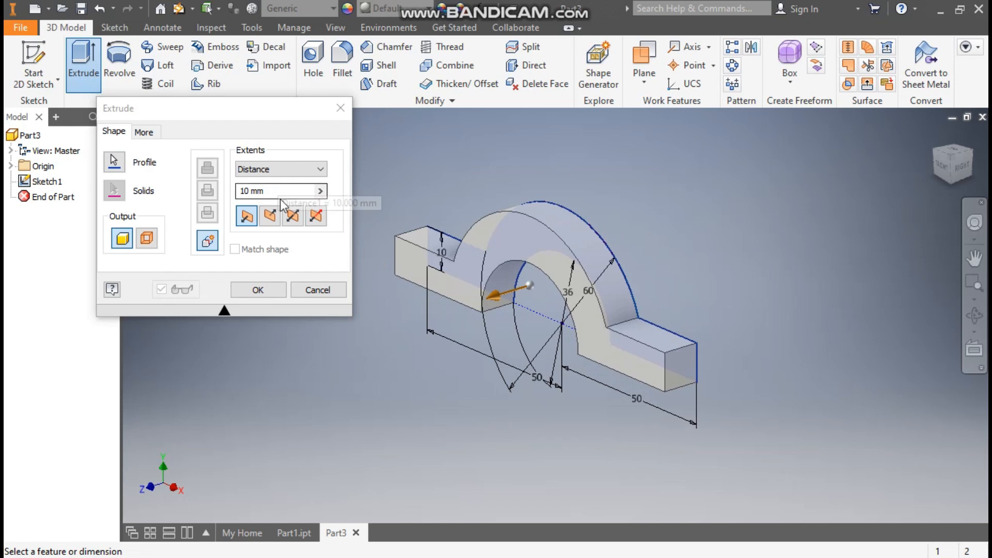
left_click(237, 192)
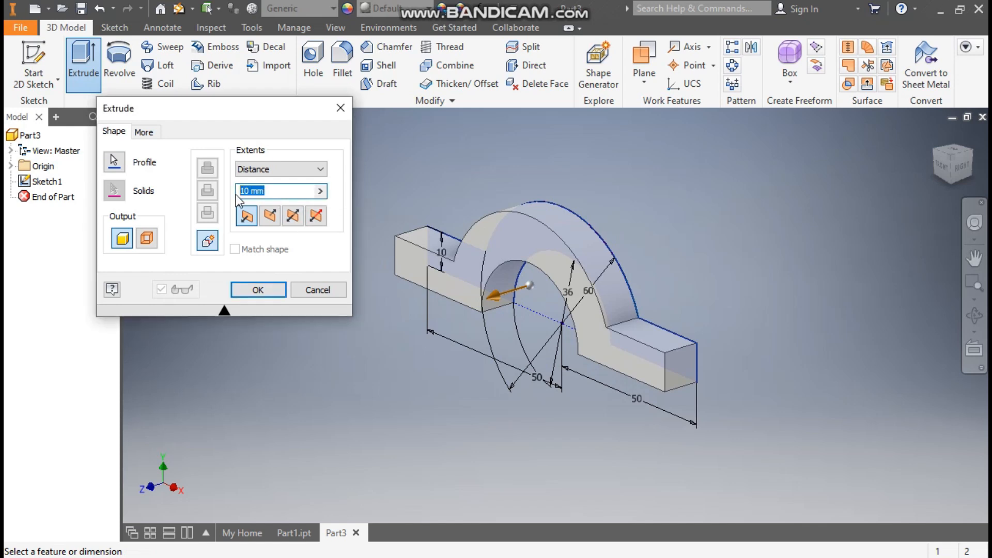
type("50")
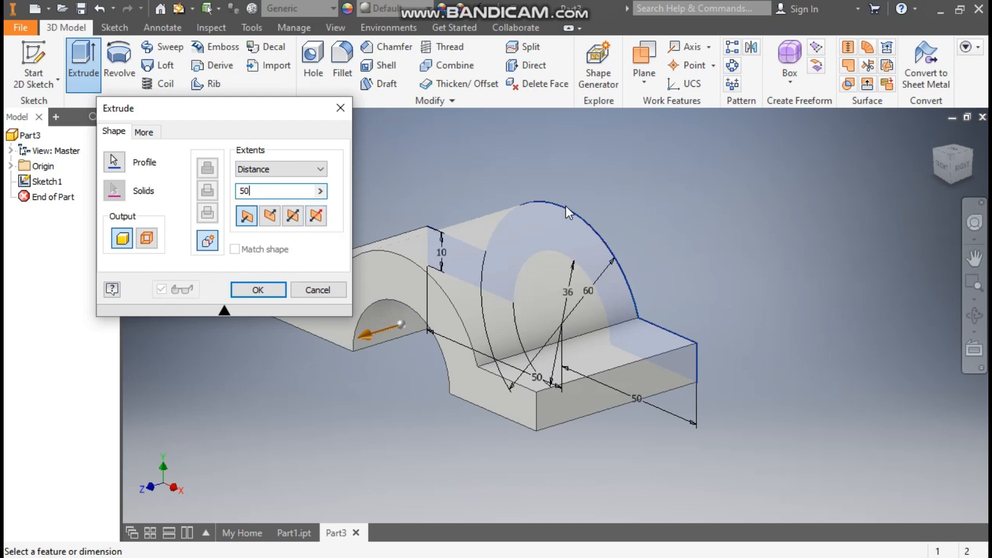
left_click(245, 290)
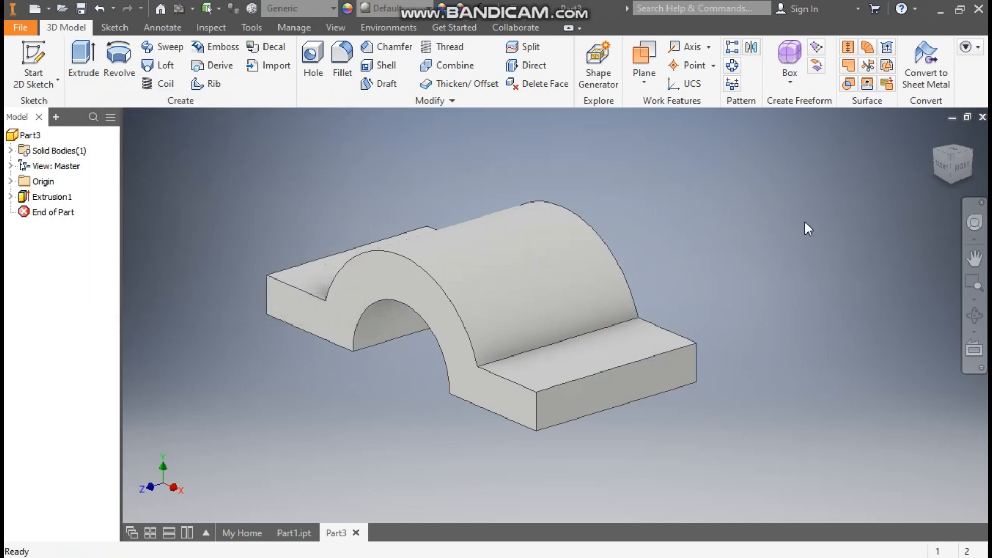
- Start a new sketch on the extrusion's back end face and consult the finished Part1.ipt model for reference
left_click(972, 151)
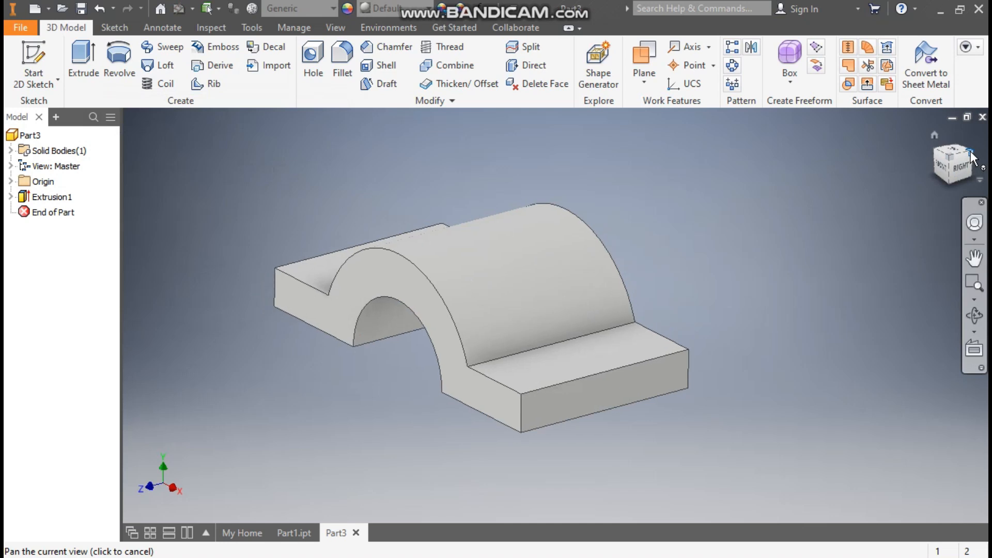
left_click(725, 321)
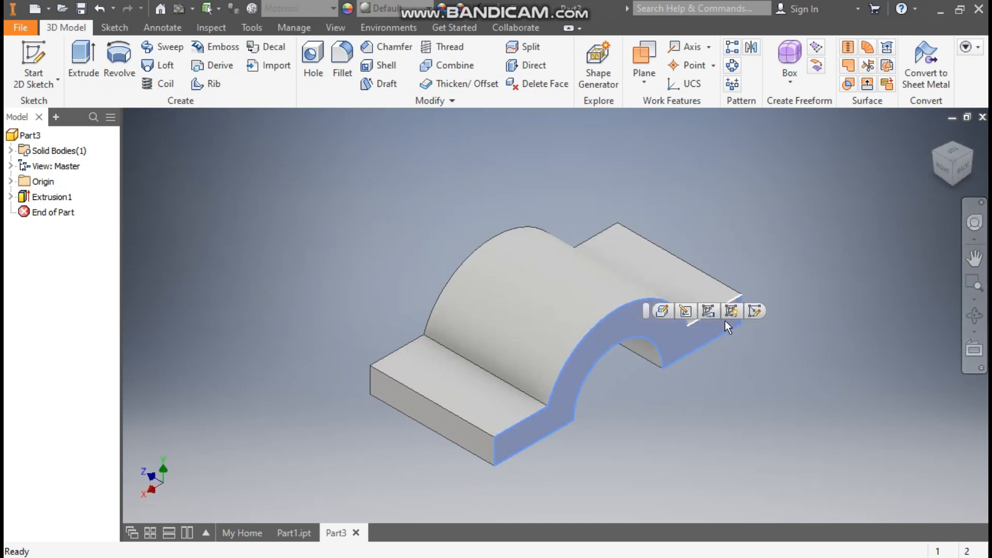
left_click(755, 310)
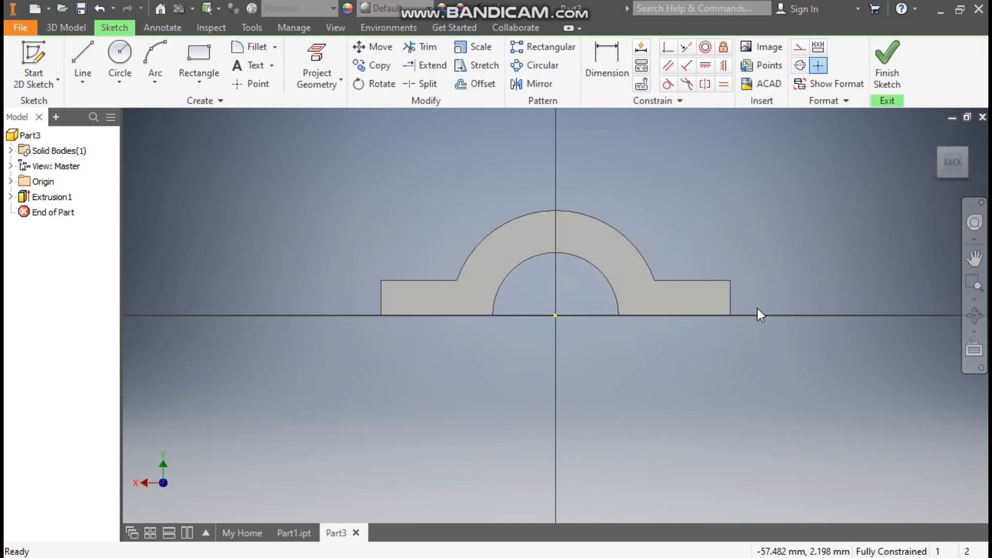
left_click(288, 534)
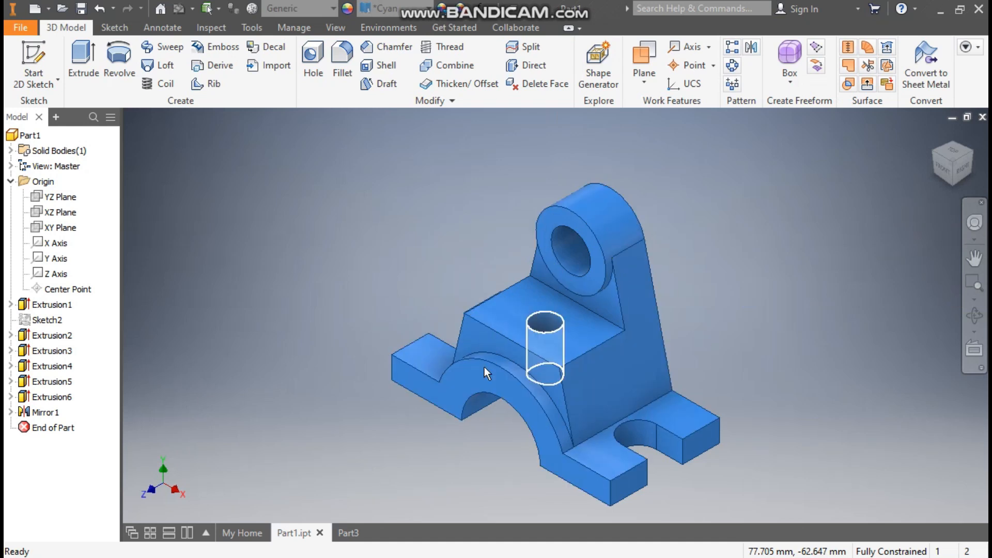
left_click(346, 534)
- Sketch two concentric circles, 18 mm and 32 mm in diameter, centred above the half ring about 74 mm from its base
middle_click_drag(543, 185, 518, 305)
left_click(119, 53)
left_click(535, 187)
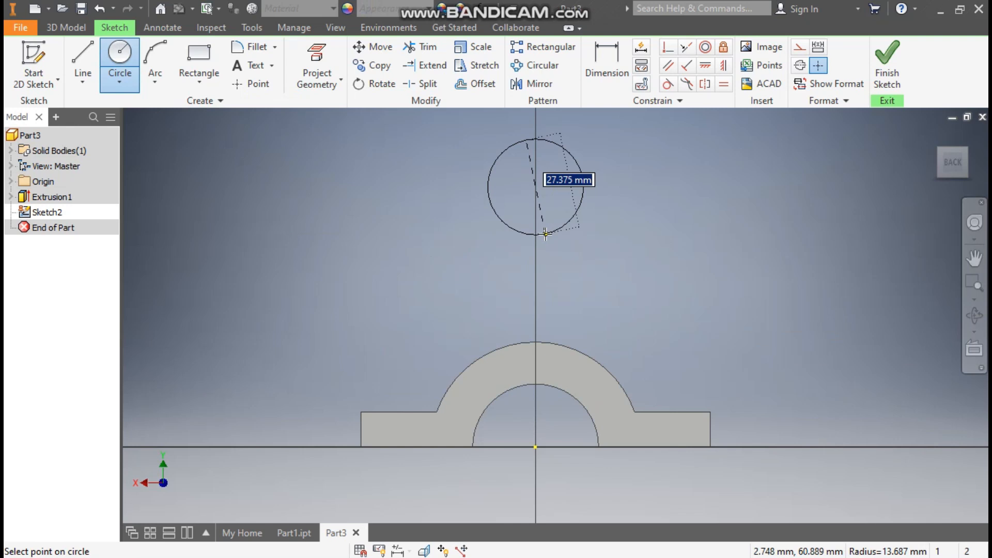
type("18")
key("Return")
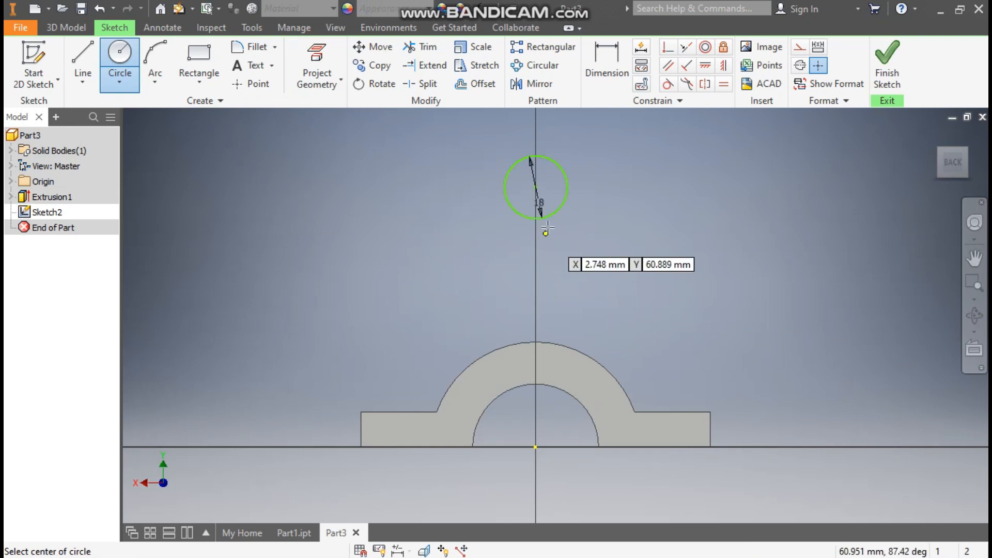
left_click(535, 187)
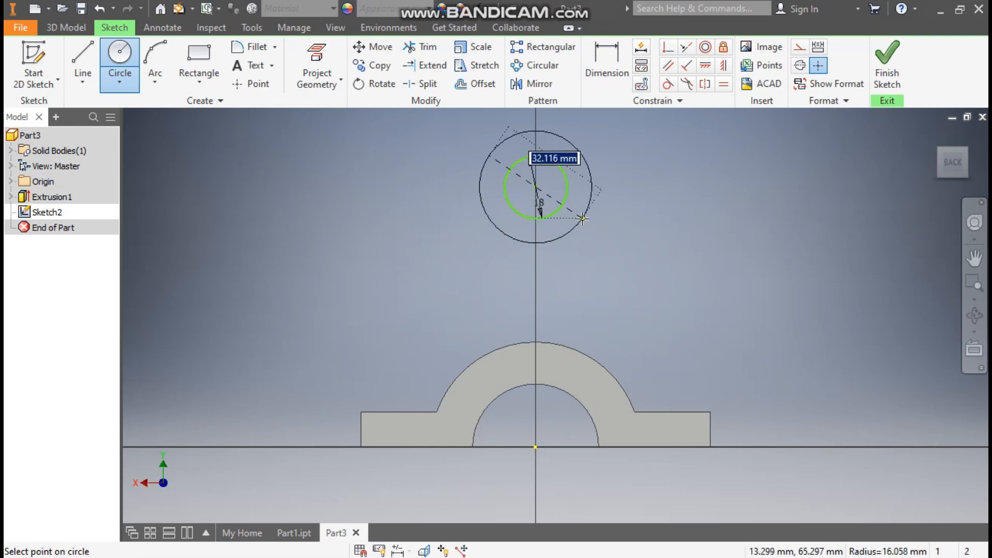
type("32")
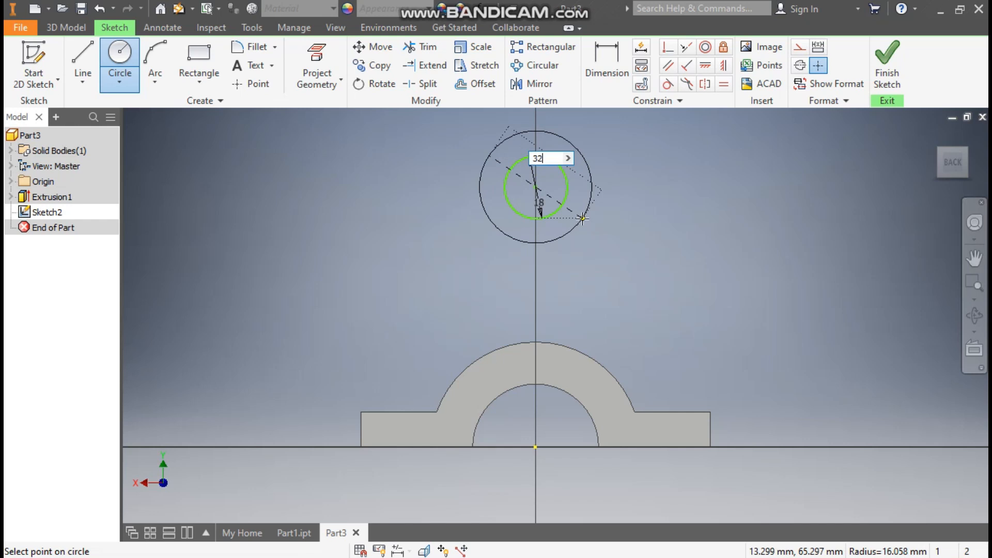
key("Return")
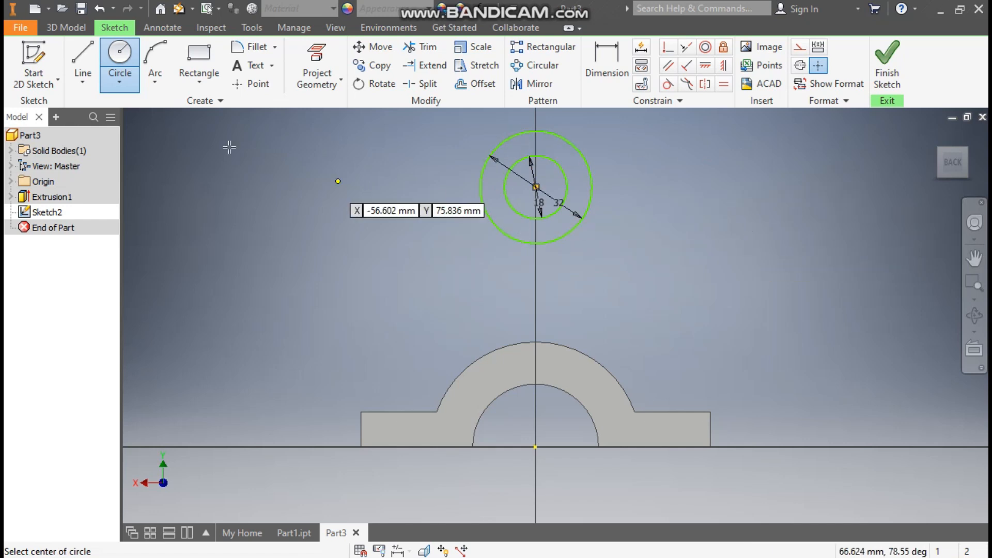
- Draw a line from each side of the 32 mm circle to the corner where the outer arc meets the flange
left_click(83, 52)
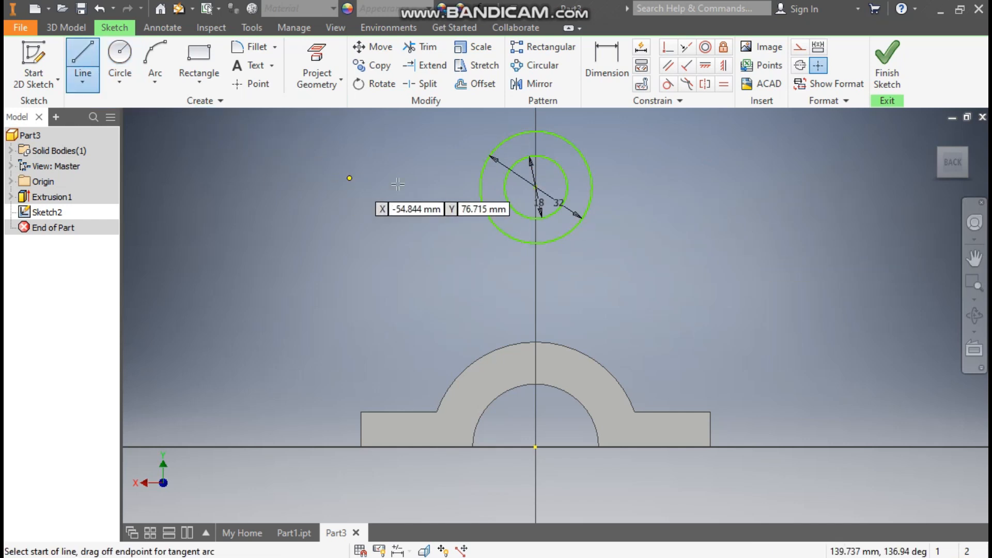
left_click(481, 187)
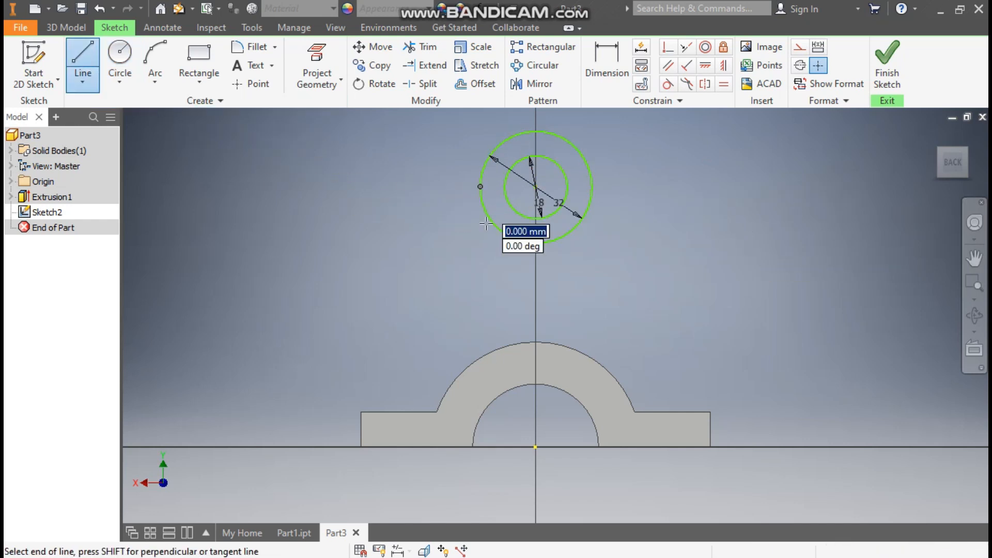
left_click(437, 412)
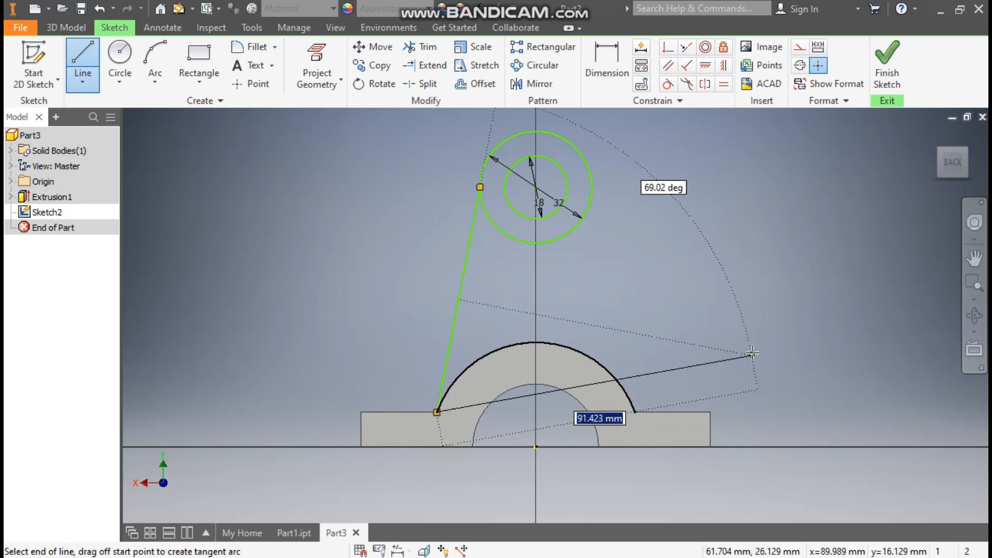
key("Escape")
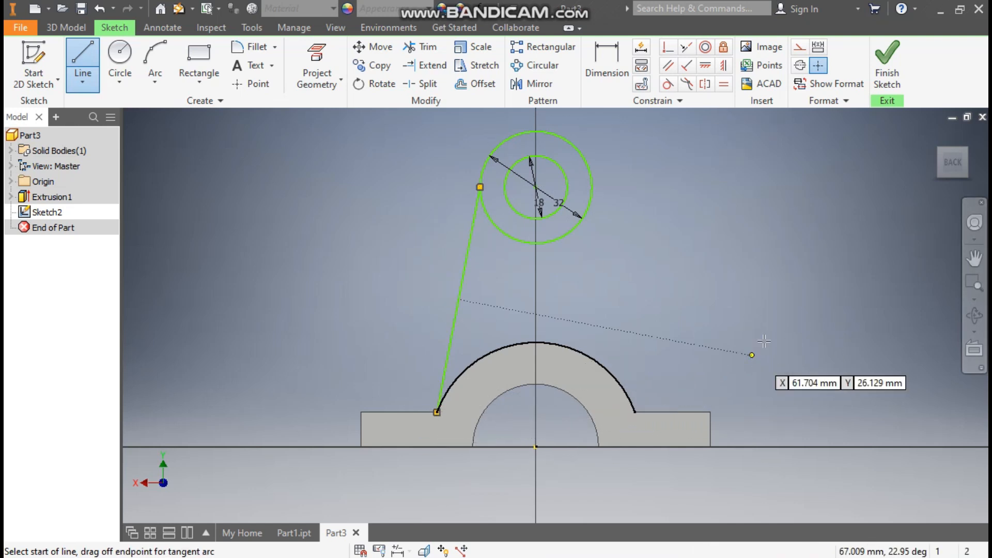
left_click(592, 187)
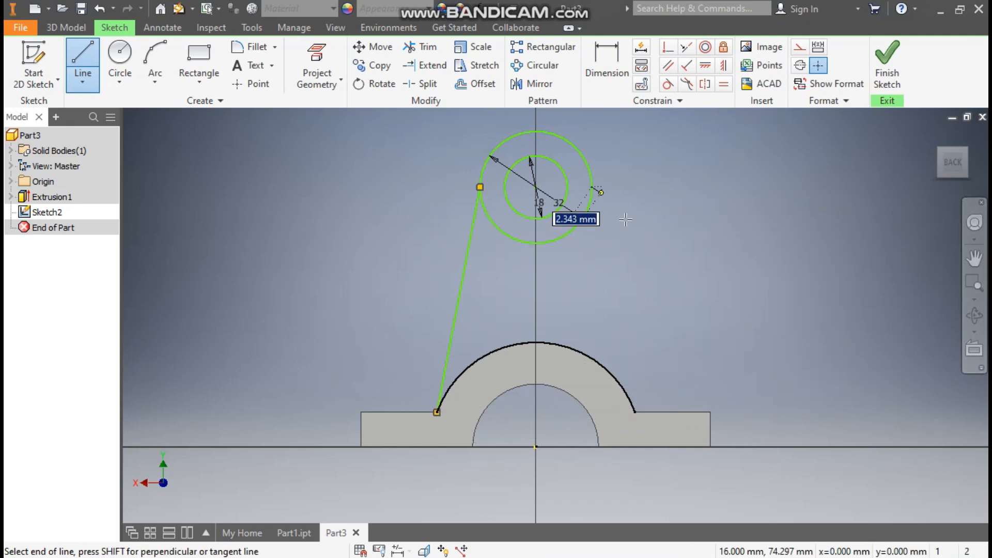
left_click(635, 411)
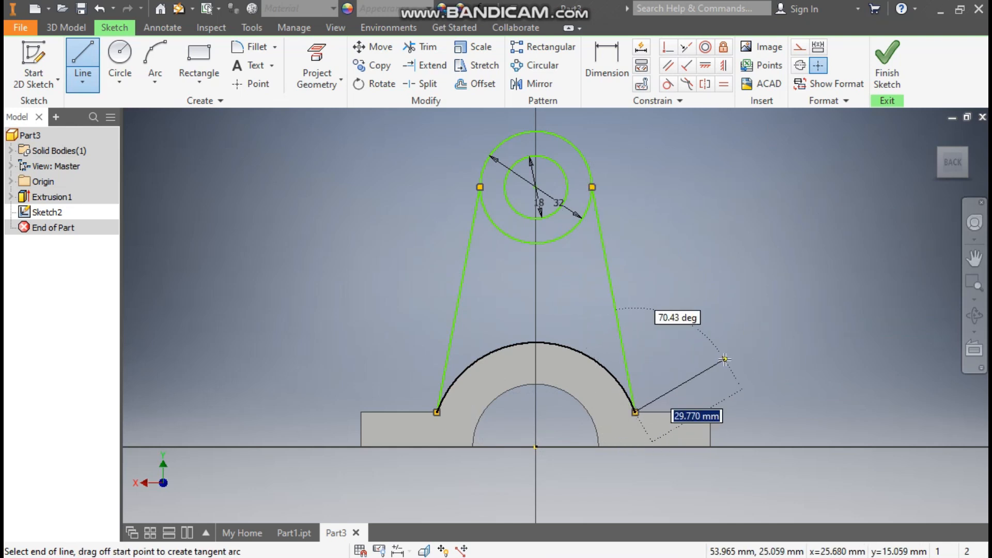
key("Escape")
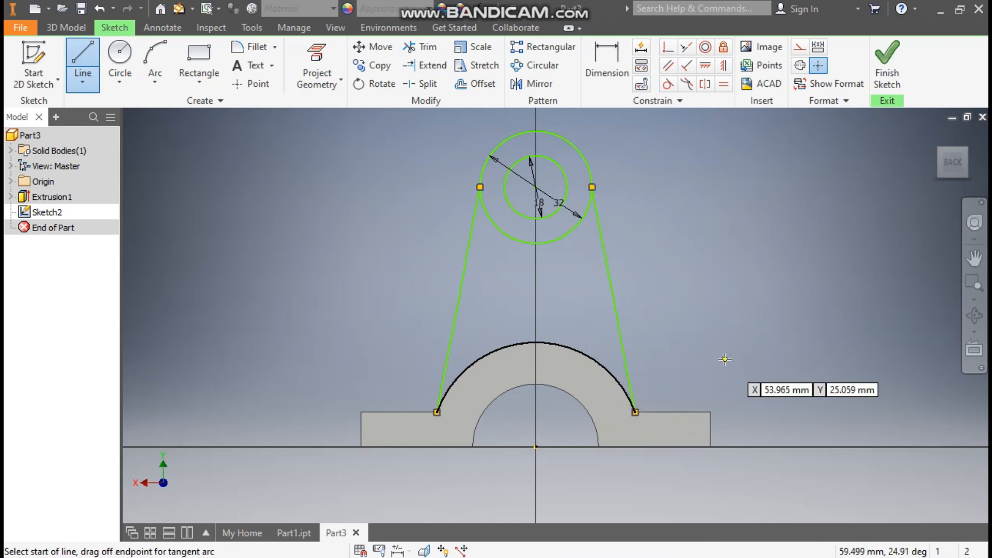
key("Escape")
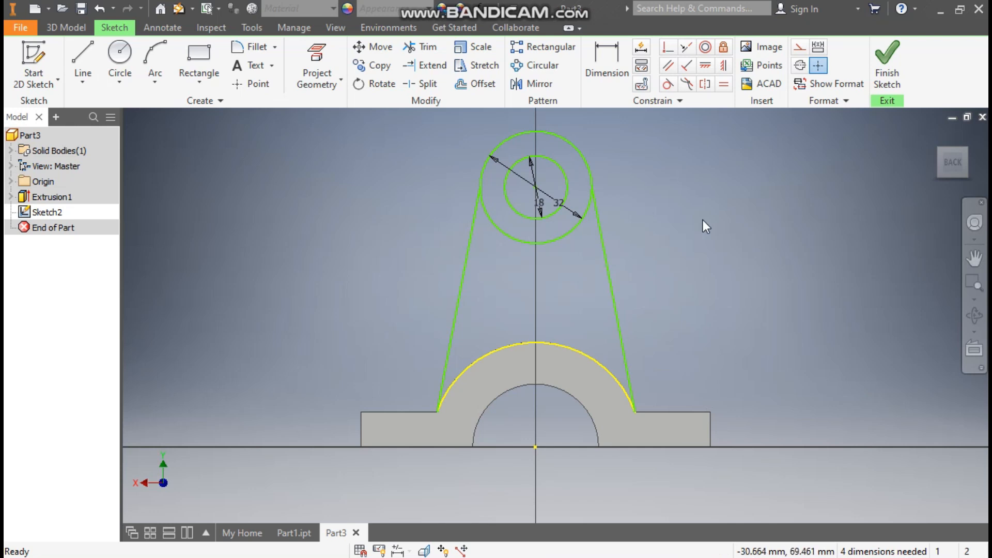
- Make both slanted side lines tangent to the 32 mm circle
left_click(668, 85)
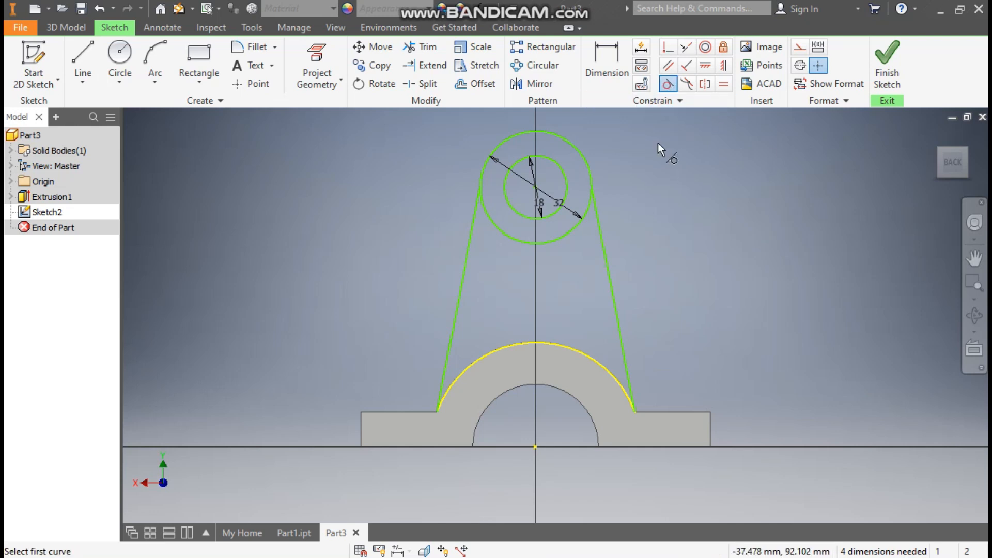
left_click(589, 223)
left_click(601, 227)
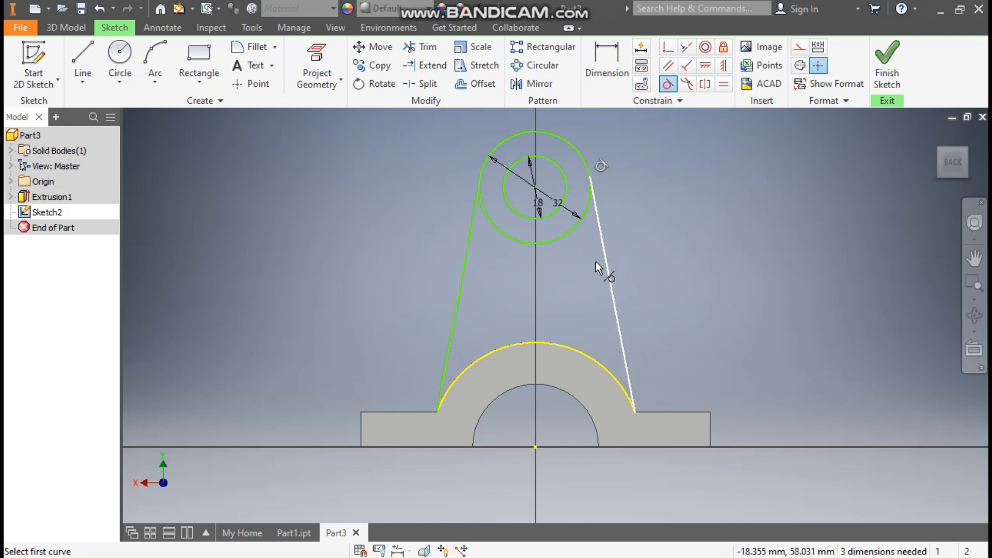
left_click(500, 232)
left_click(471, 245)
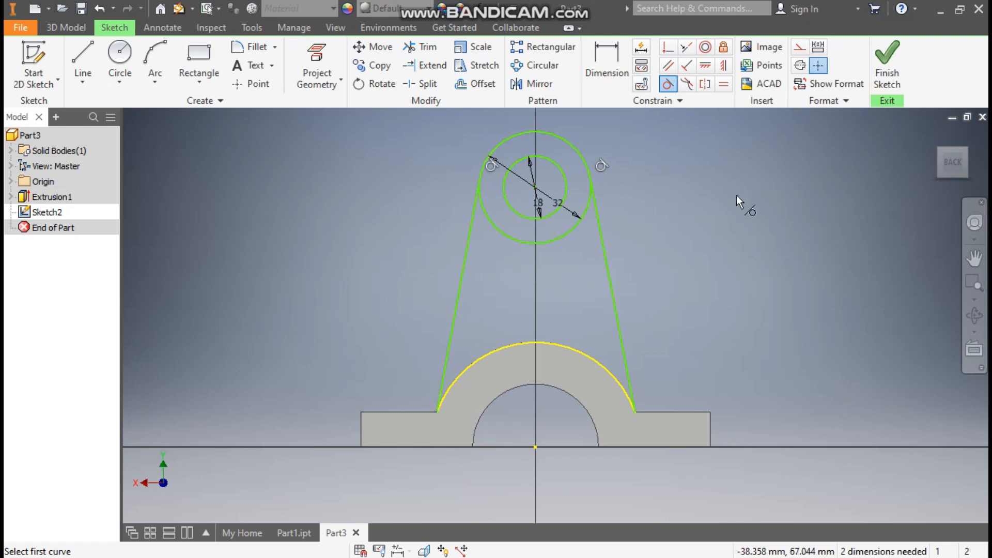
- Align the circles' centre vertically with the sketch origin
left_click(725, 66)
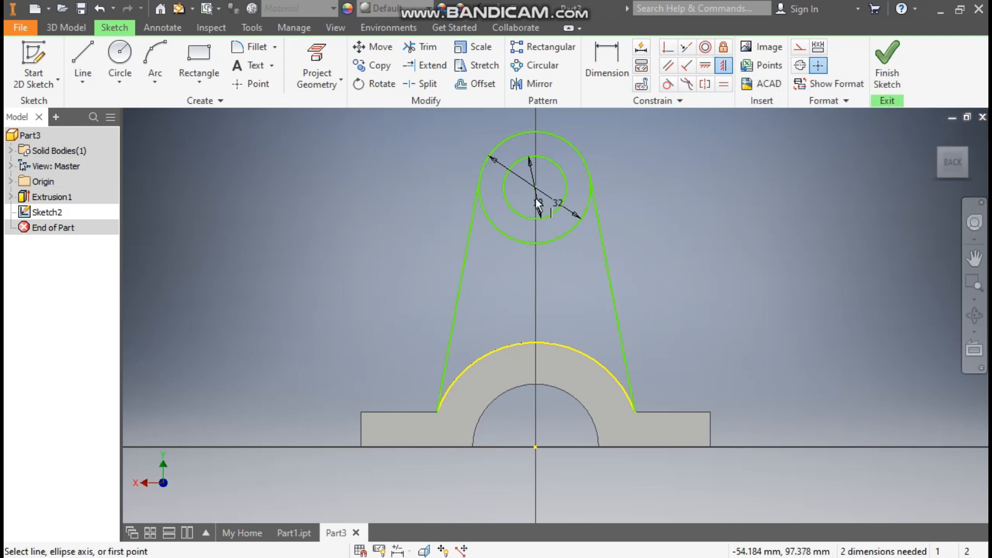
left_click(535, 188)
left_click(535, 447)
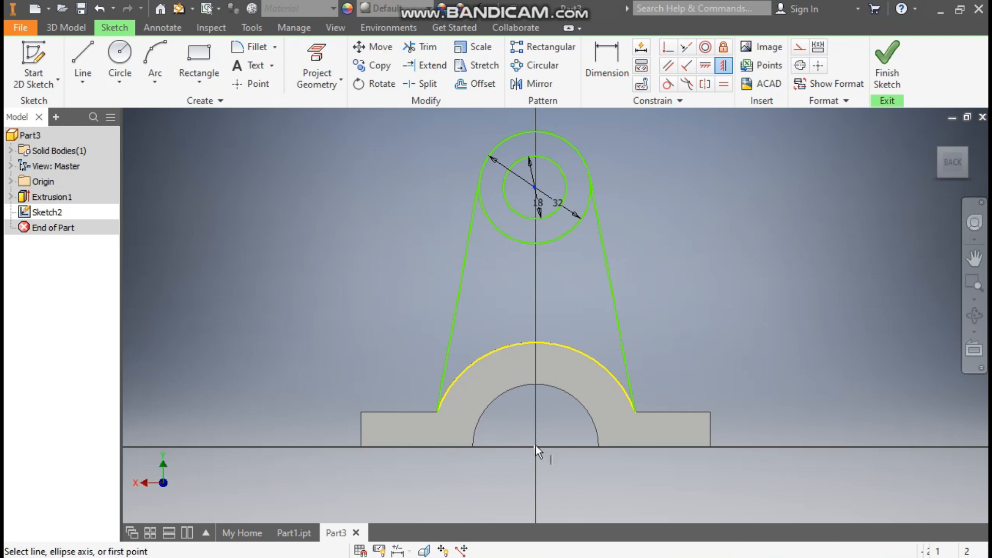
- Dimension the height of the circles' centre above the part's bottom edge as 60 mm
left_click(615, 57)
left_click(536, 188)
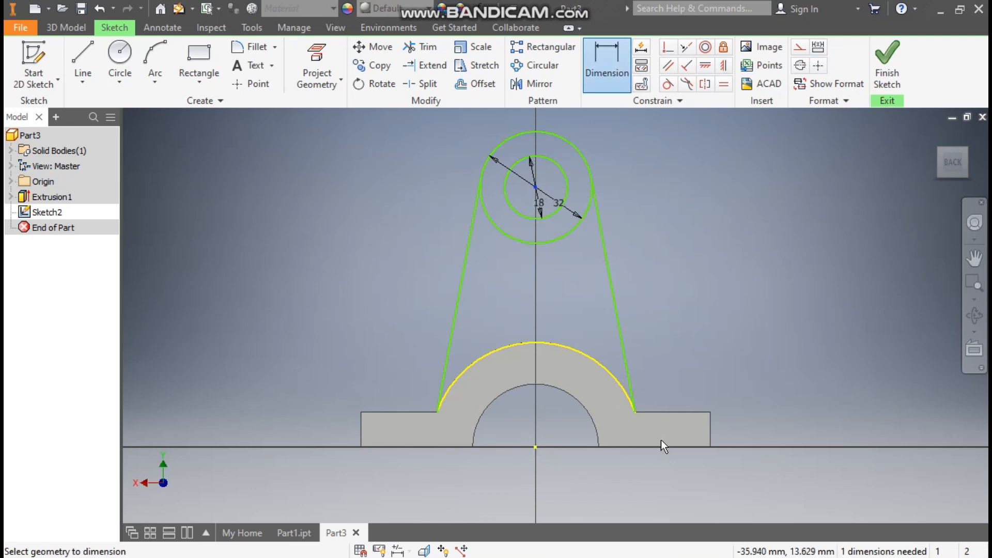
left_click(658, 447)
left_click(789, 313)
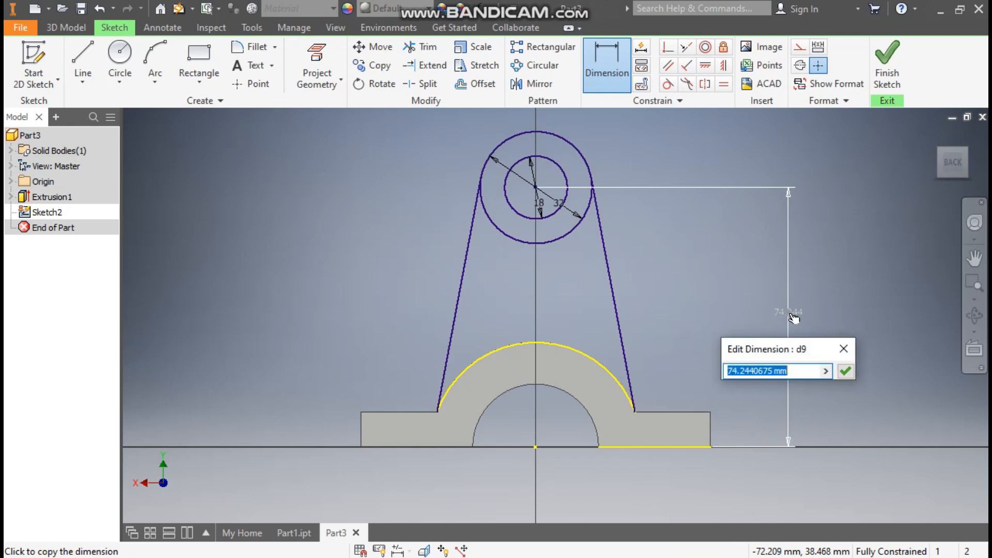
type("60")
key("Return")
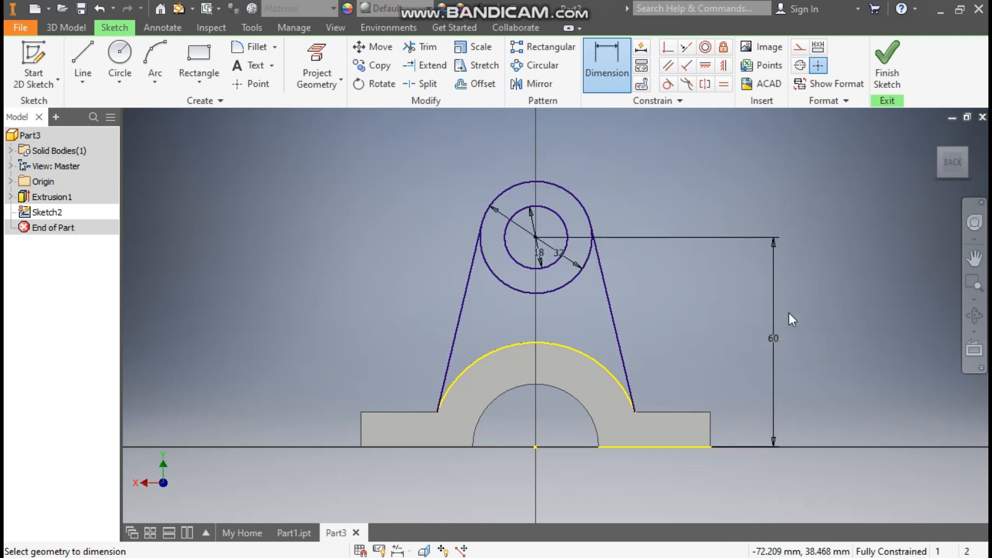
key("Escape")
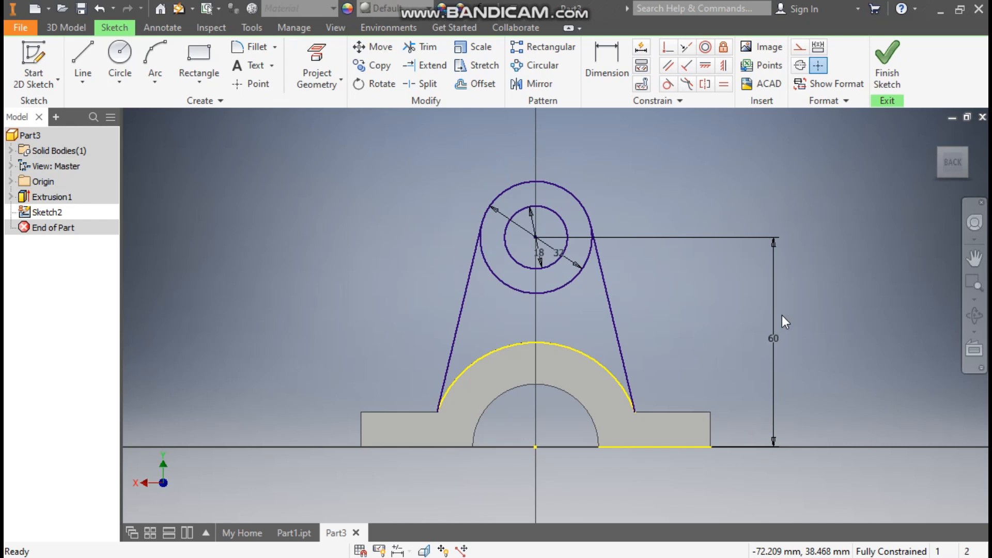
- Convert the projected outer arc of the half ring to construction geometry
left_click(570, 345)
left_click(799, 48)
left_click(798, 238)
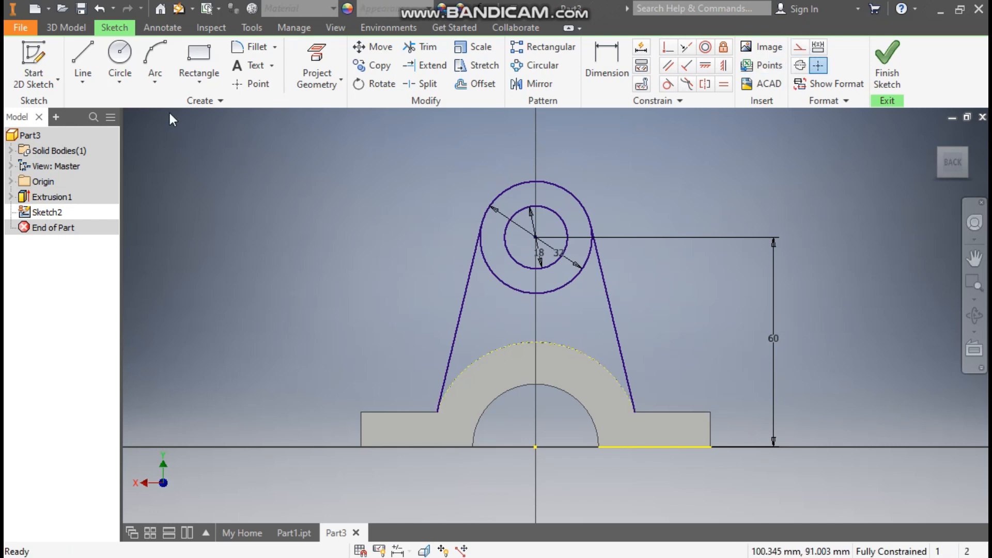
- Draw a three-point arc between the slanted lines' lower ends, passing through the top of the half ring's outer edge
left_click(158, 82)
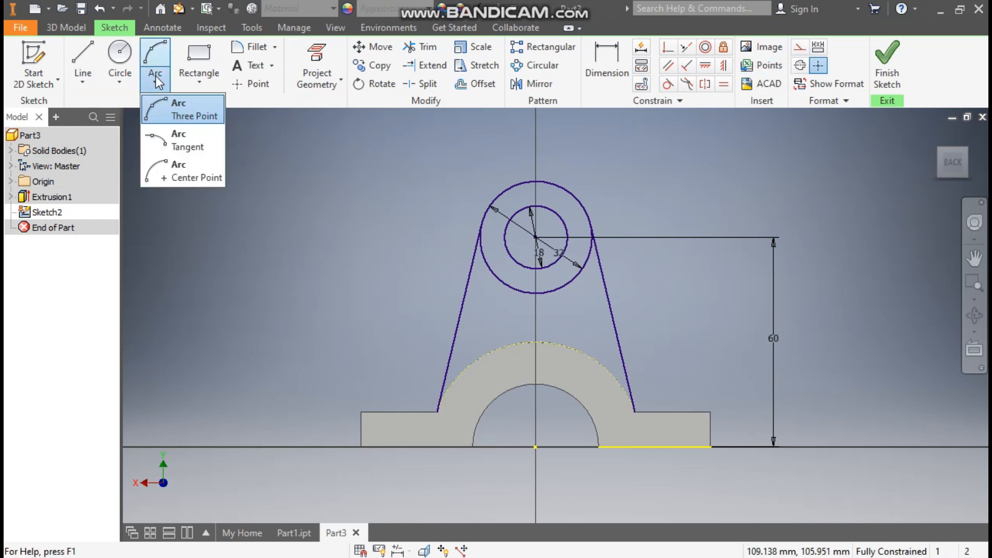
left_click(161, 107)
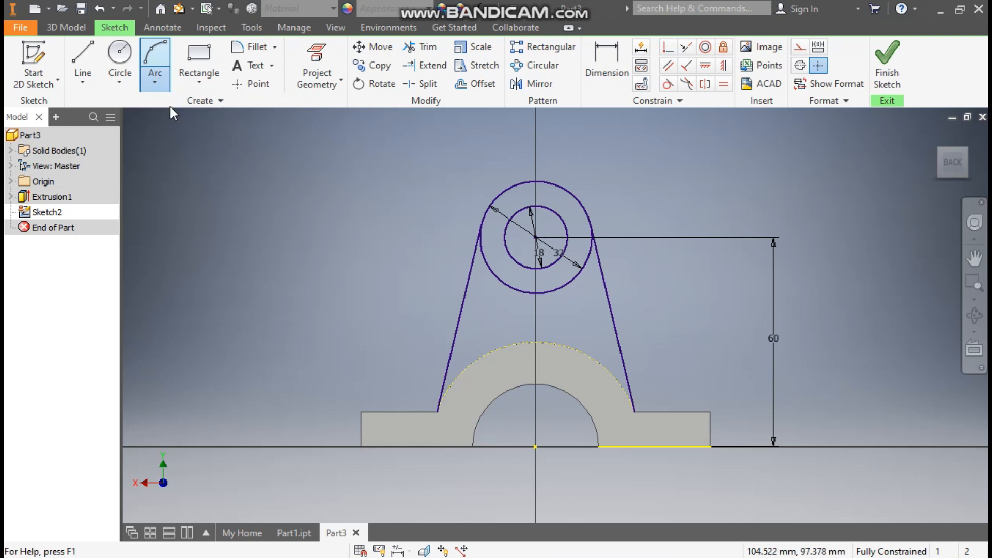
left_click(438, 412)
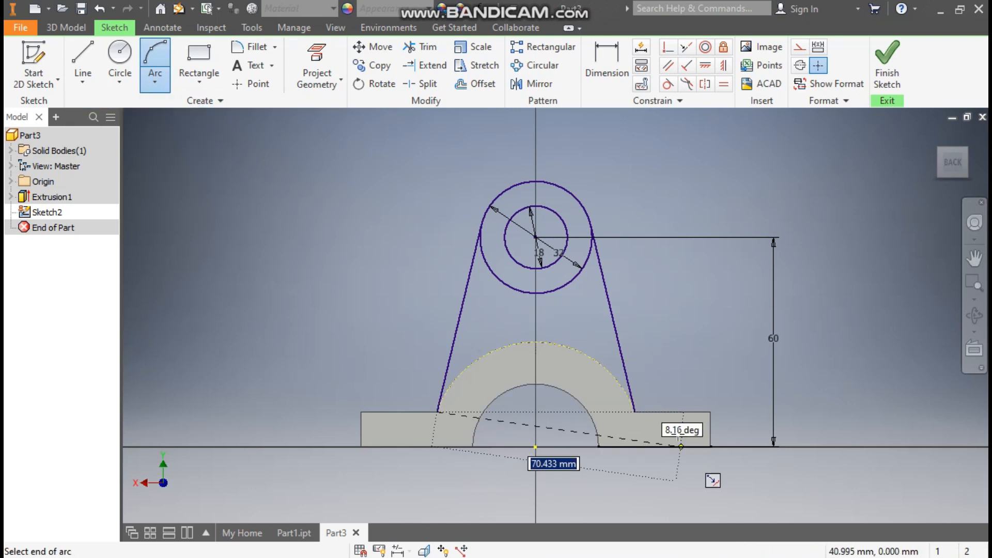
left_click(636, 412)
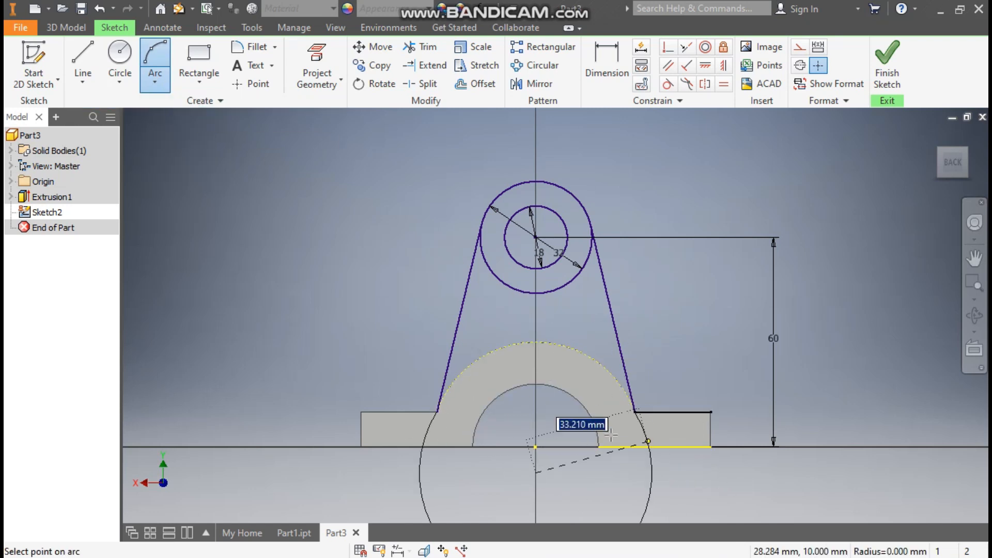
left_click(537, 342)
key("Escape")
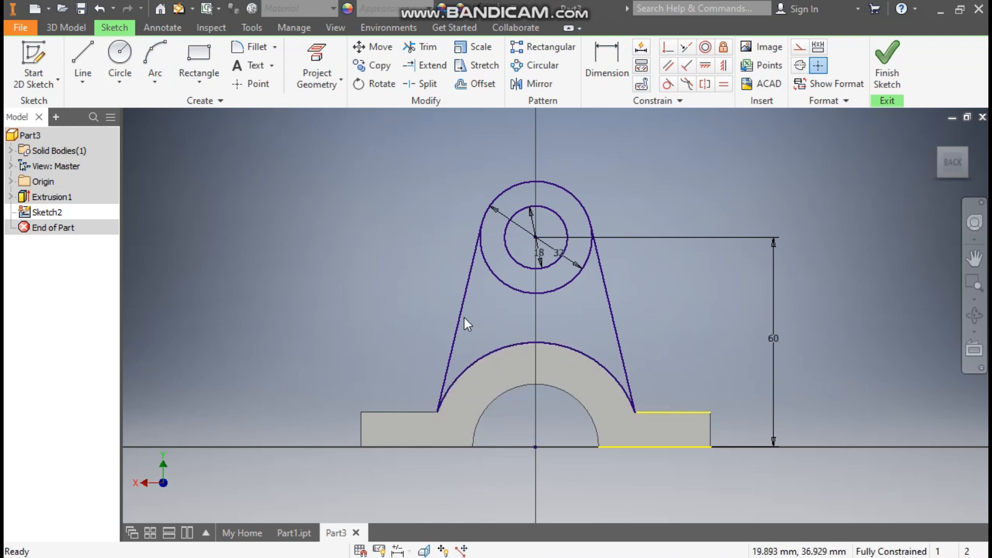
- Finish the sketch and extrude the area between the slanted lines, 32 mm circle and arc 15 mm in the reversed direction over the base
left_click(886, 68)
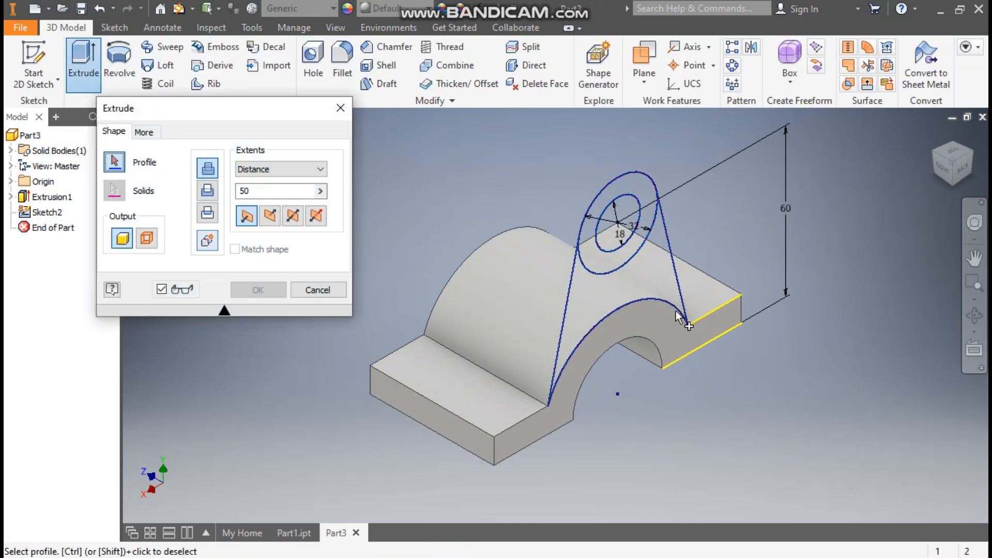
left_click(648, 281)
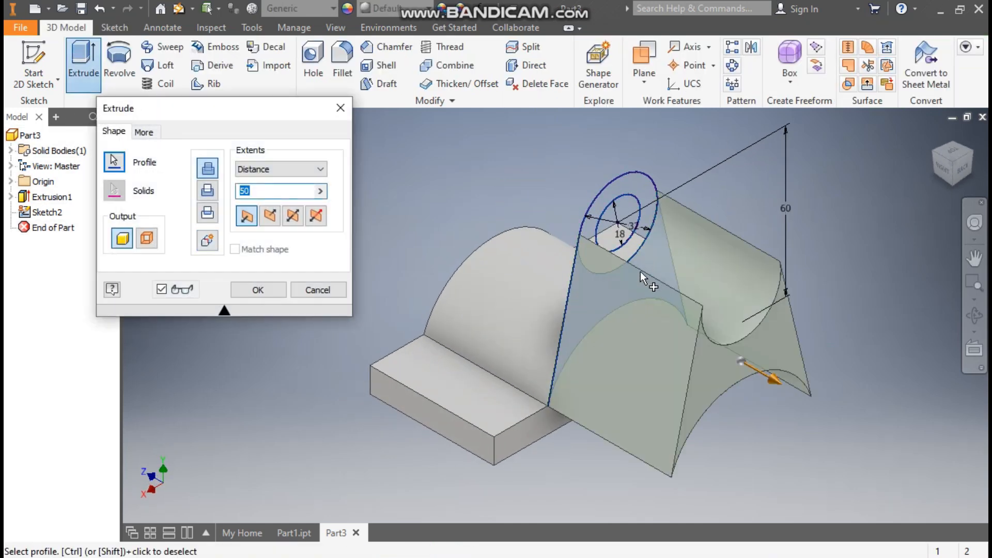
left_click(268, 216)
left_click_drag(257, 191, 234, 193)
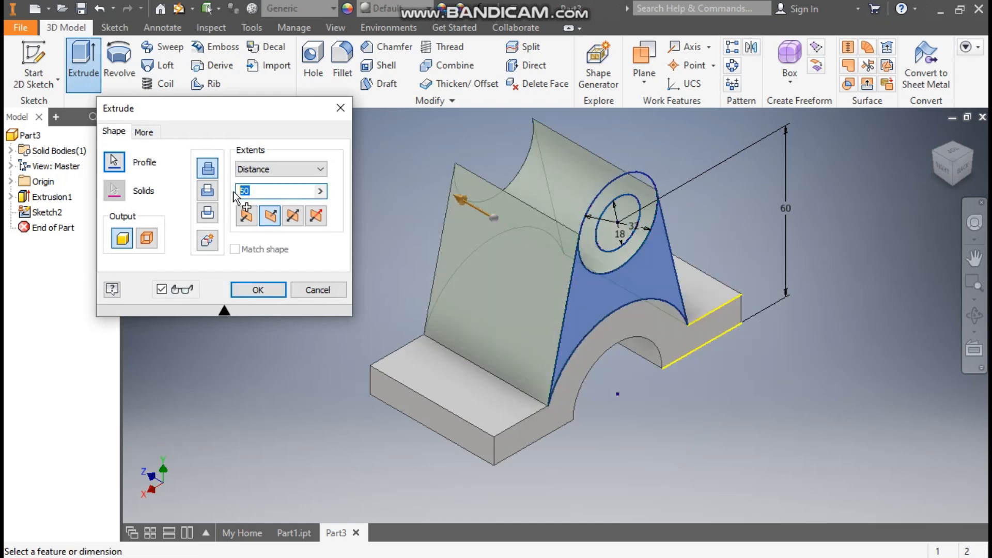
type("15")
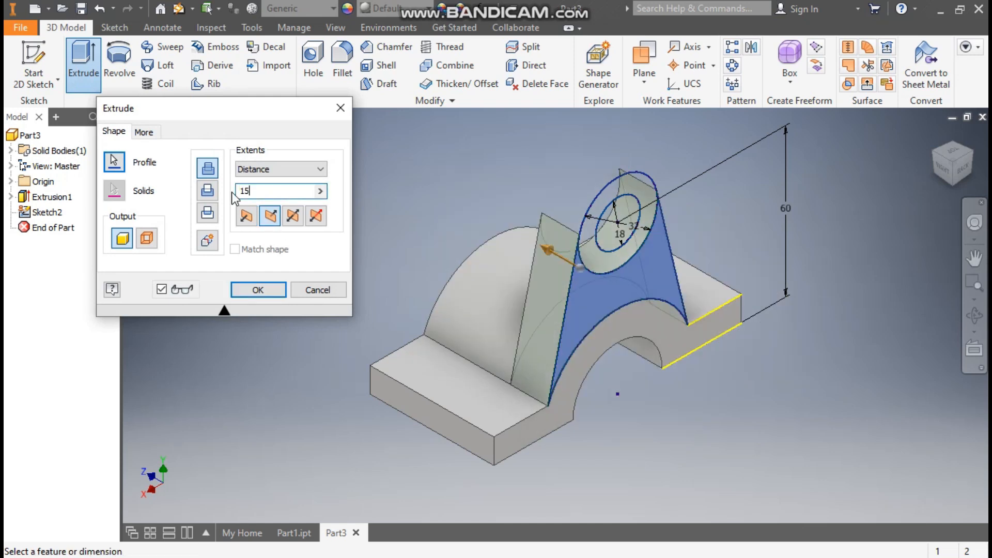
left_click(263, 288)
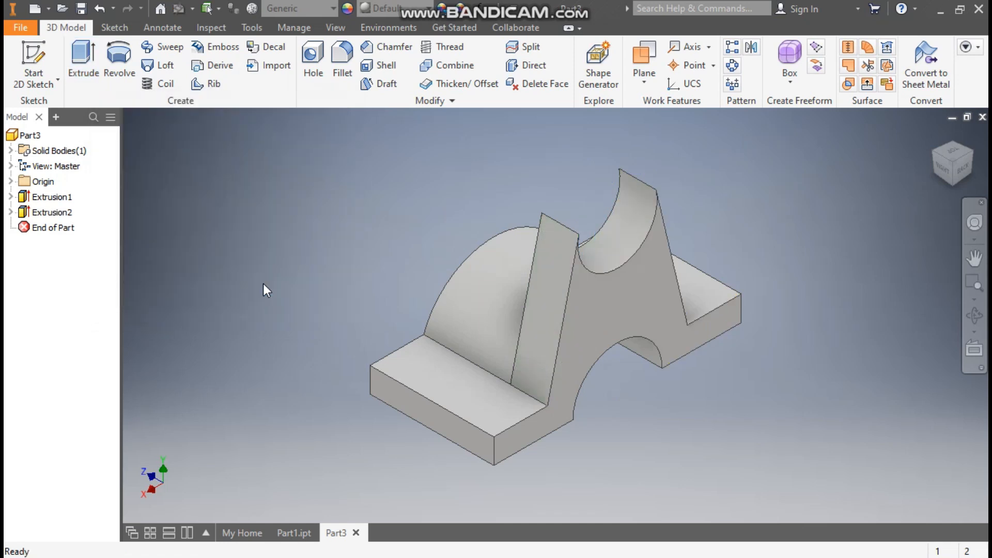
- Show the upright's sketch again and extrude the ring between the 18 mm and 32 mm circles 18 mm over the base, joined to the body
left_click(10, 213)
left_click(58, 228)
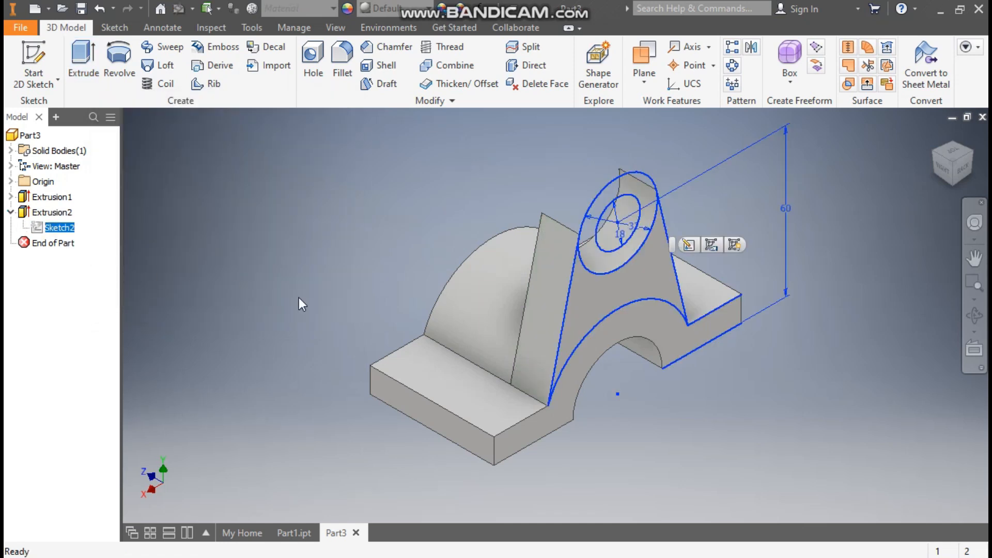
left_click(735, 243)
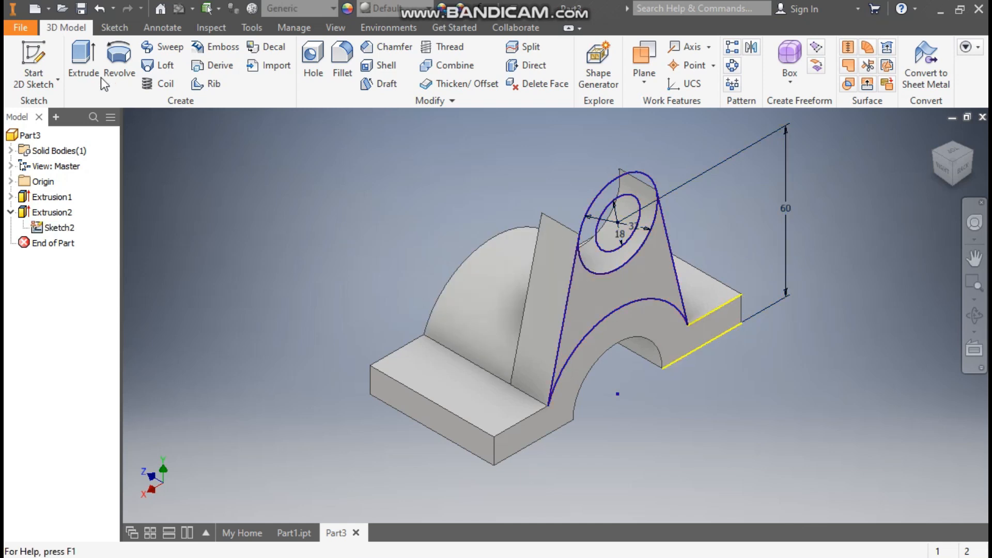
left_click(82, 67)
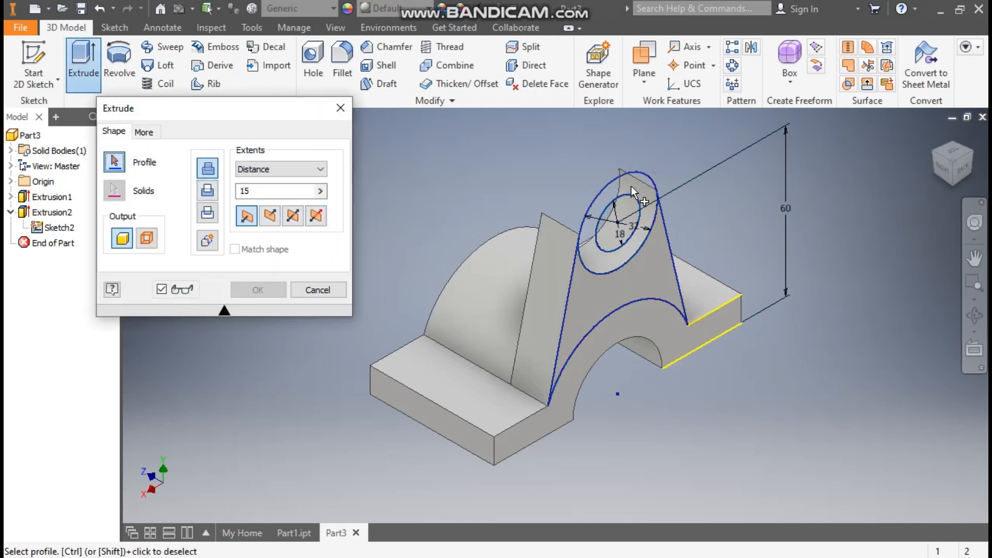
left_click(631, 187)
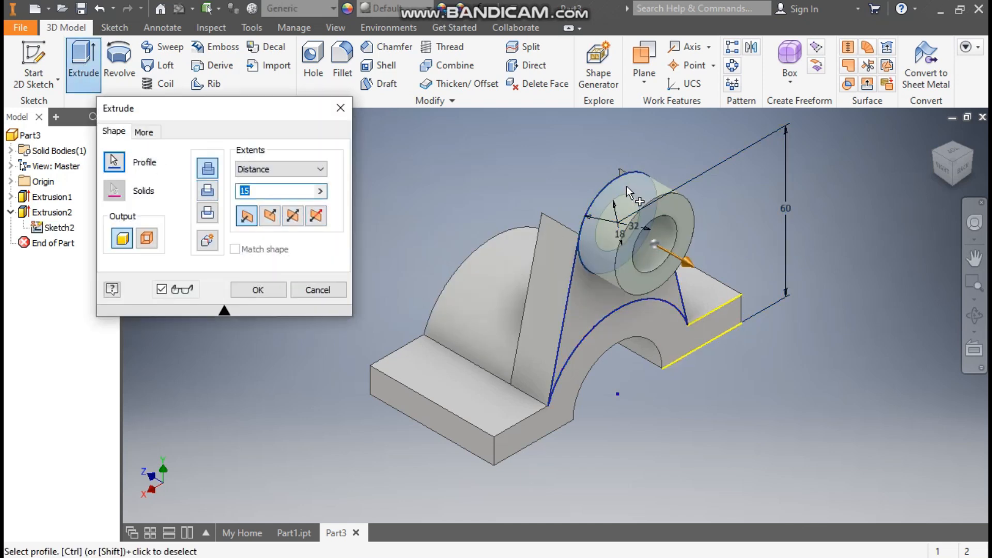
left_click(270, 217)
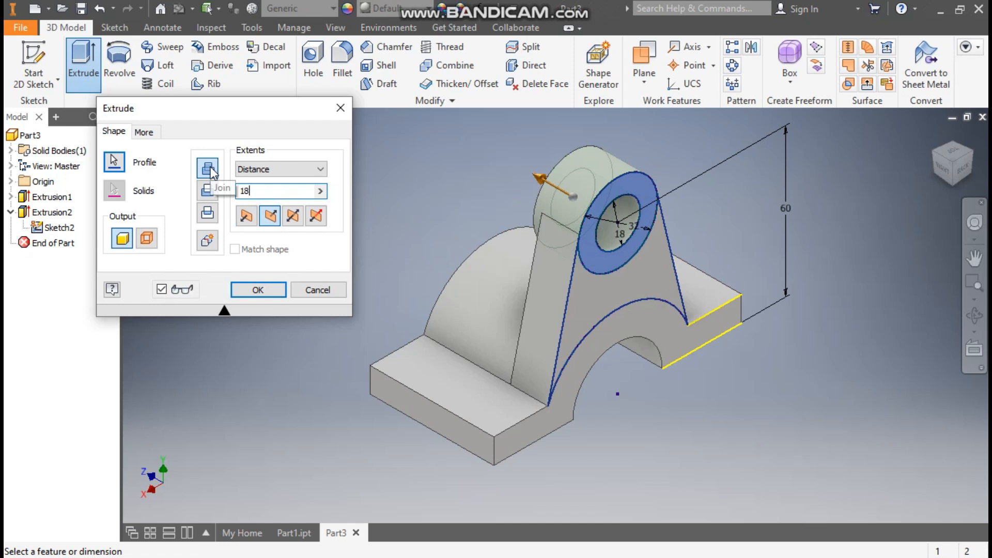
left_click(257, 291)
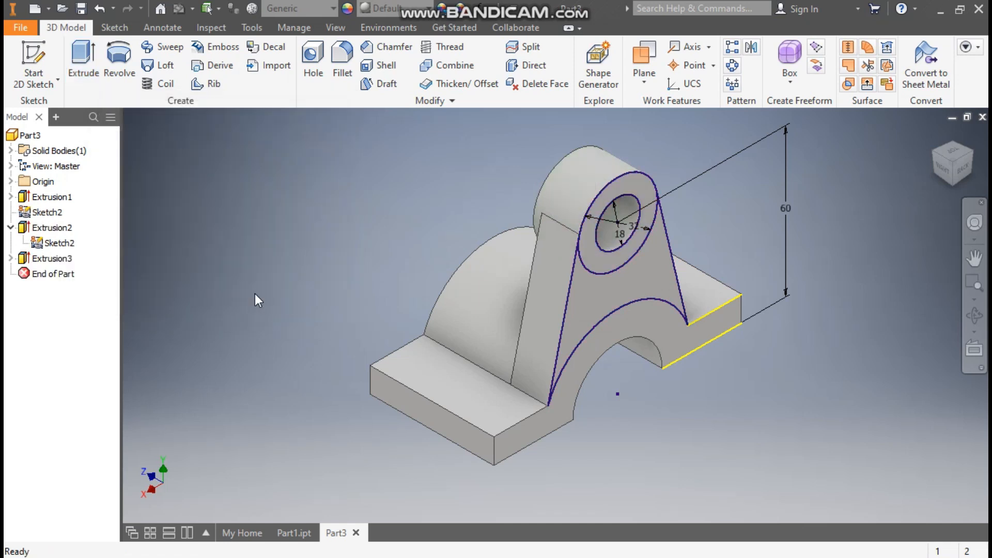
- Hide the upright's sketch and compare the part in the home view with the finished model in Part1.ipt
left_click(60, 243)
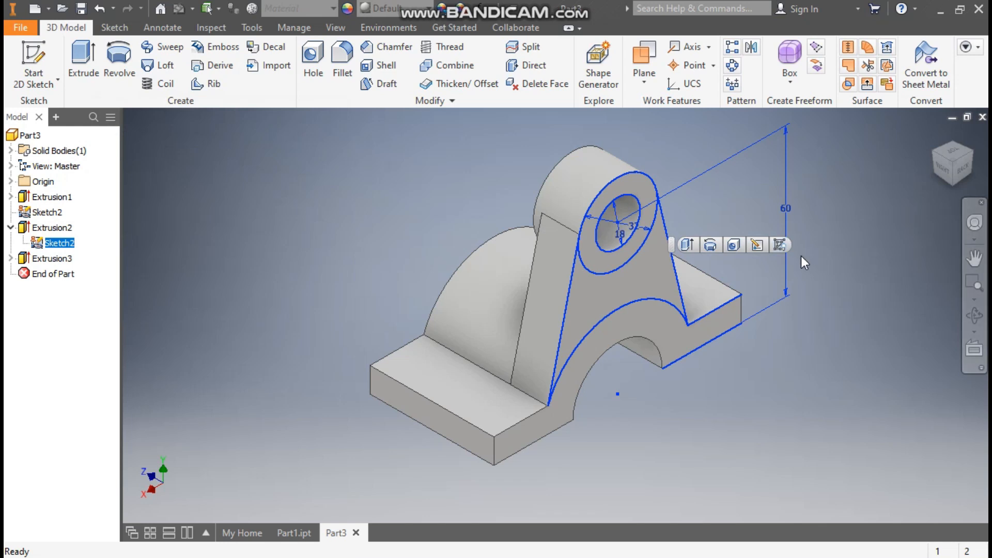
left_click(780, 245)
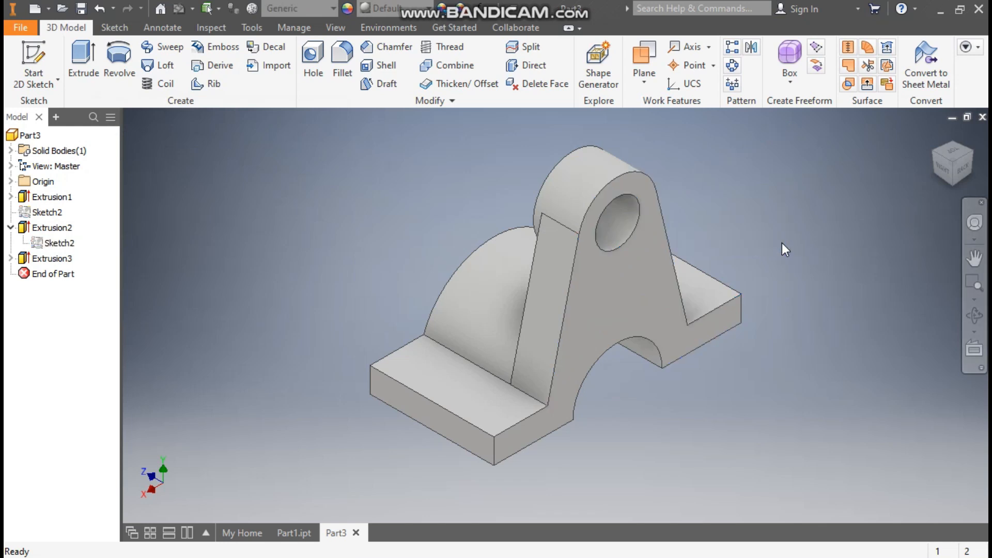
left_click(936, 135)
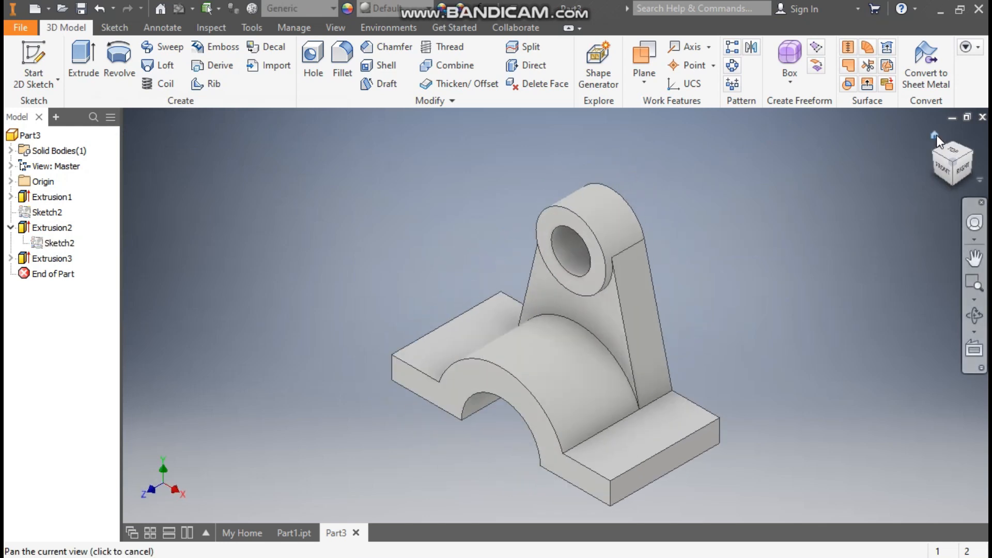
left_click(288, 533)
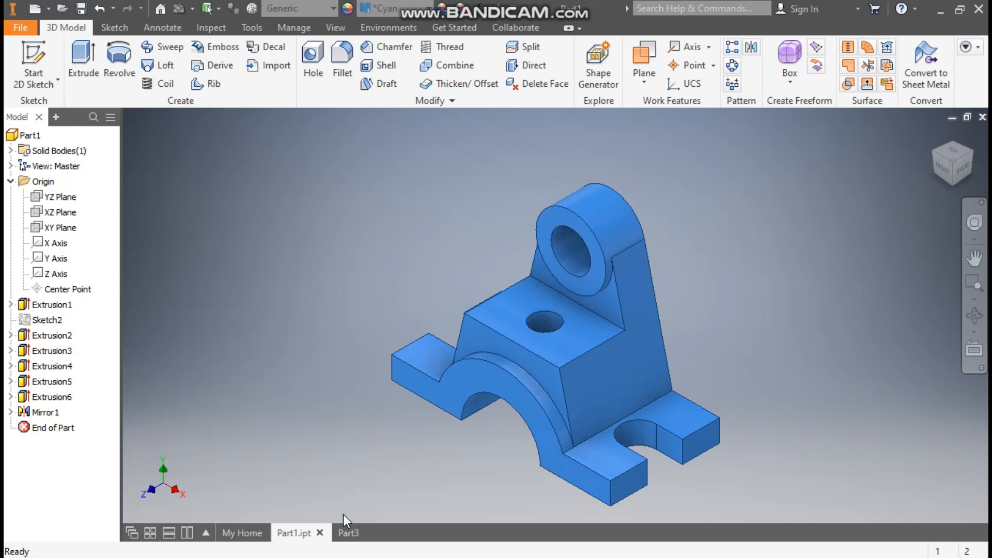
left_click(342, 533)
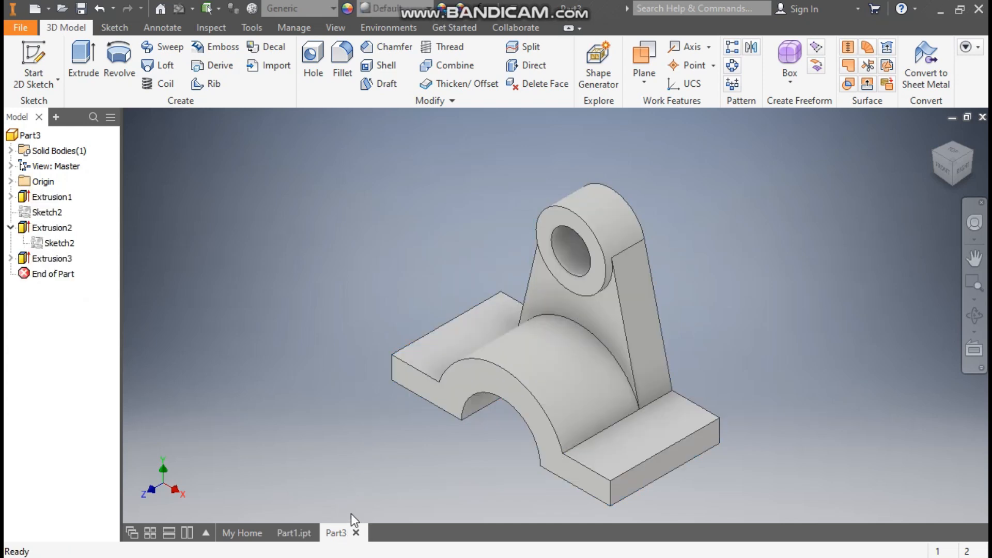
- Start a sketch on the upright's front face and draw a horizontal line about 41 mm long between its slanted edges, about 42 mm above the origin
left_click(552, 293)
left_click(646, 283)
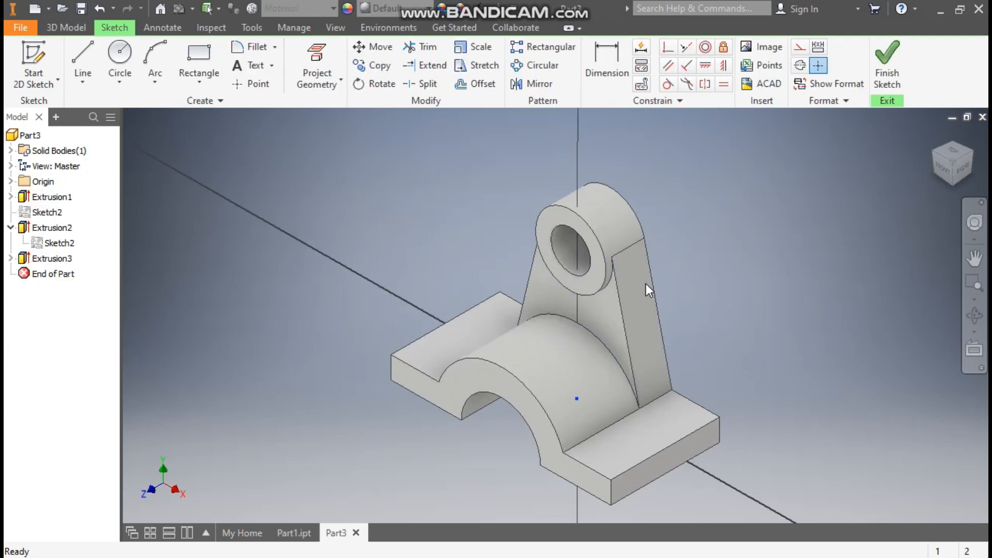
left_click(86, 58)
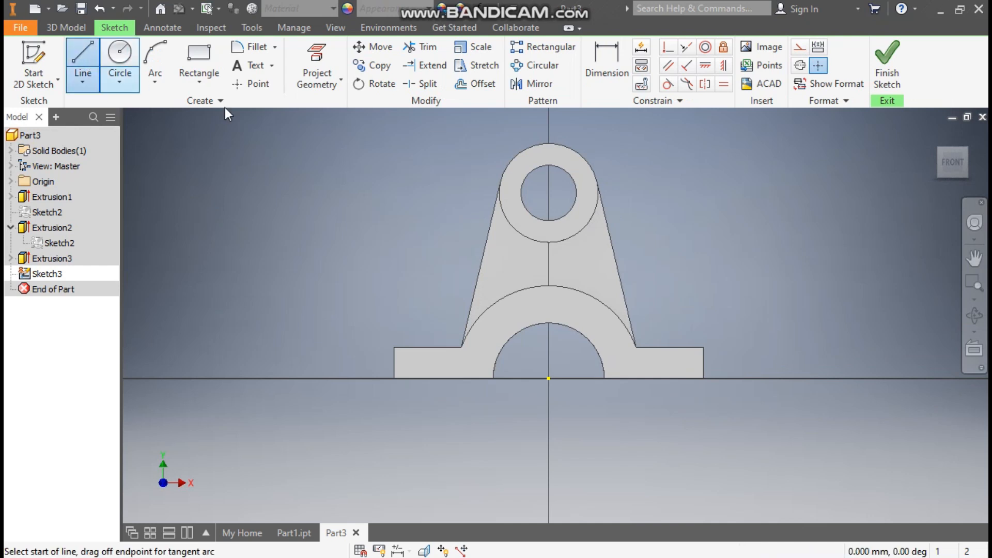
left_click(483, 248)
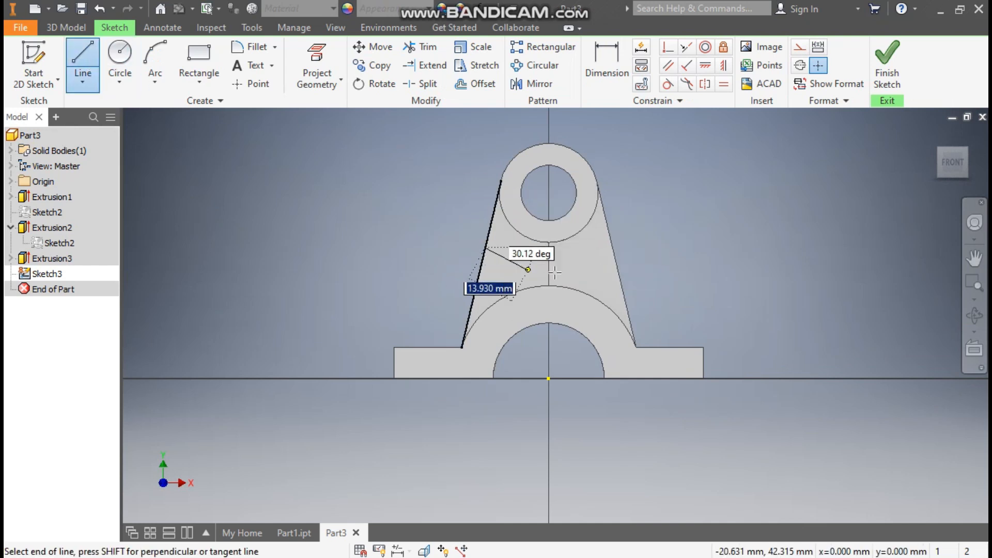
left_click(613, 248)
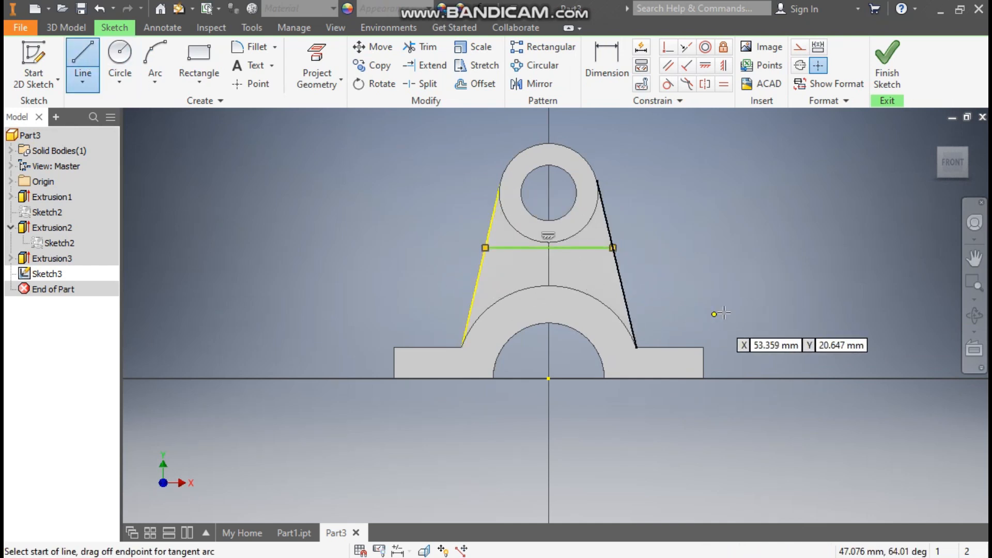
- Draw two slanted lines from the horizontal line's ends along the upright's edges down to its lower corners
left_click(485, 247)
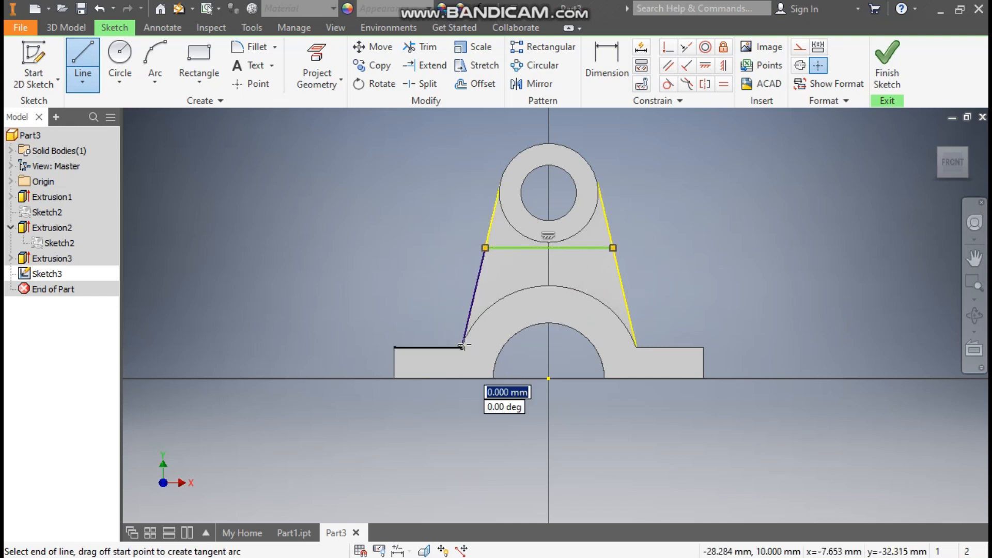
key("Escape")
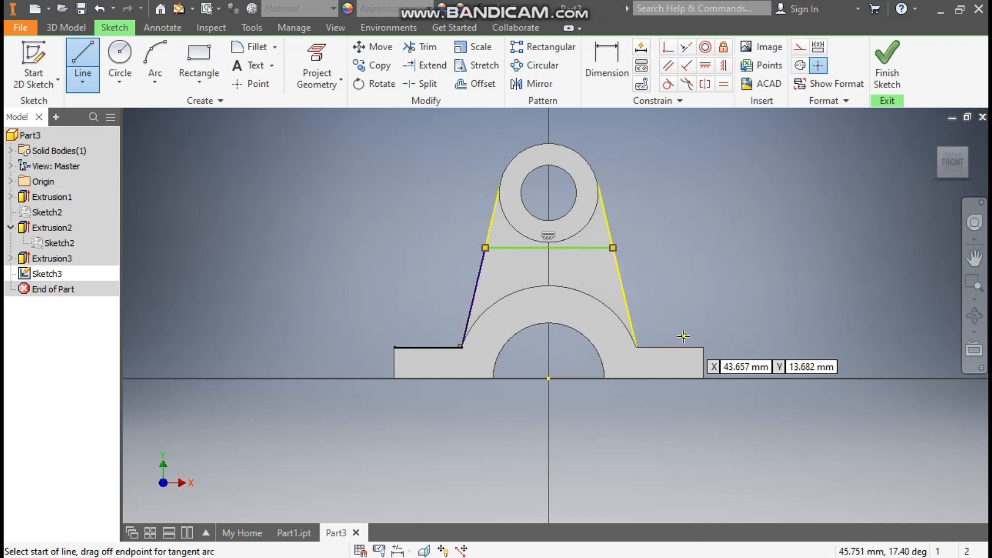
left_click(612, 248)
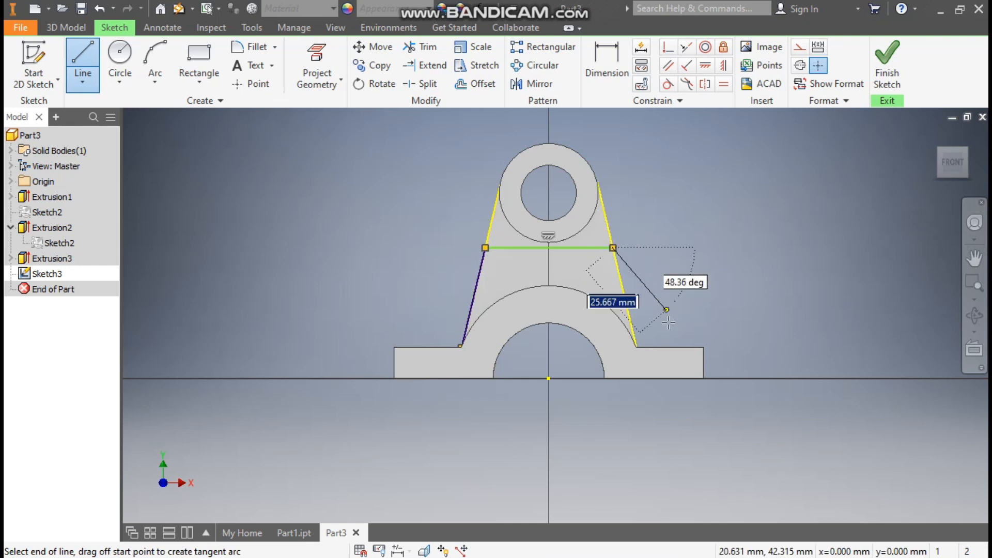
left_click(637, 347)
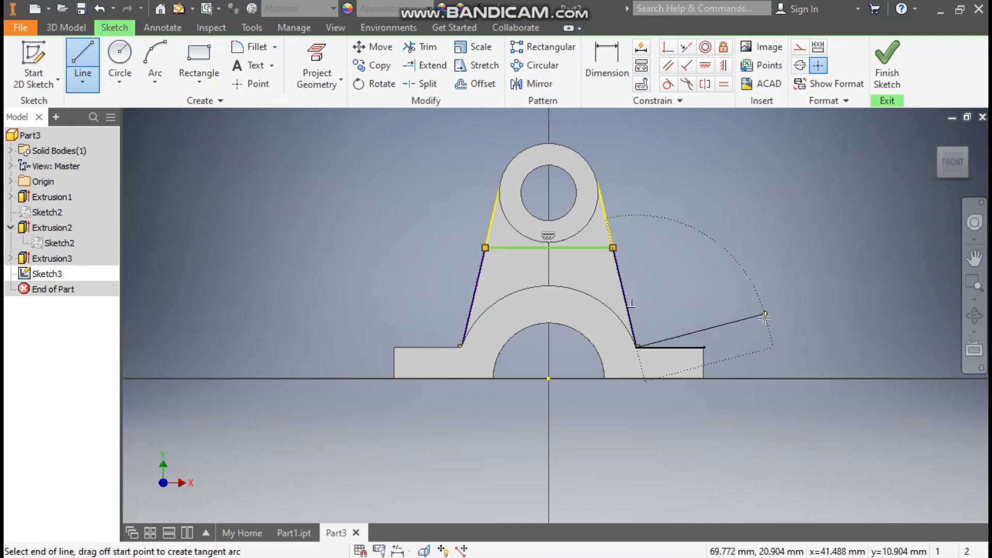
key("Escape")
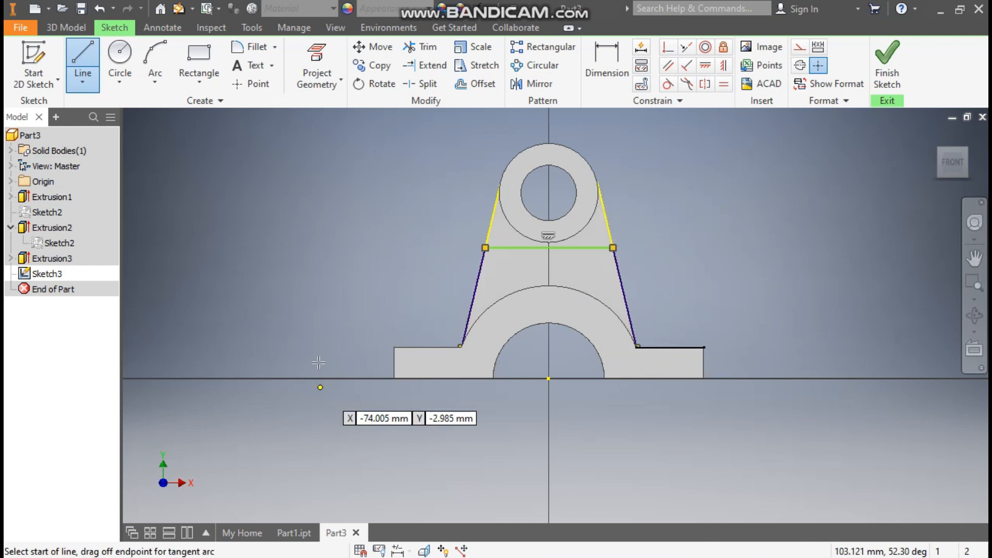
- Draw a three-point arc between the two slanted lines' lower ends, following the half ring's outer edge
left_click(160, 82)
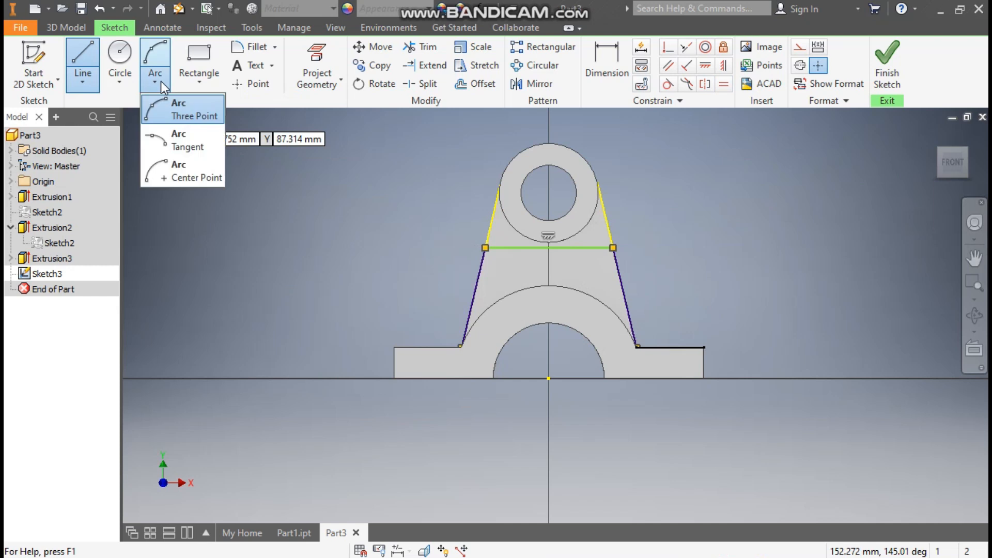
left_click(166, 104)
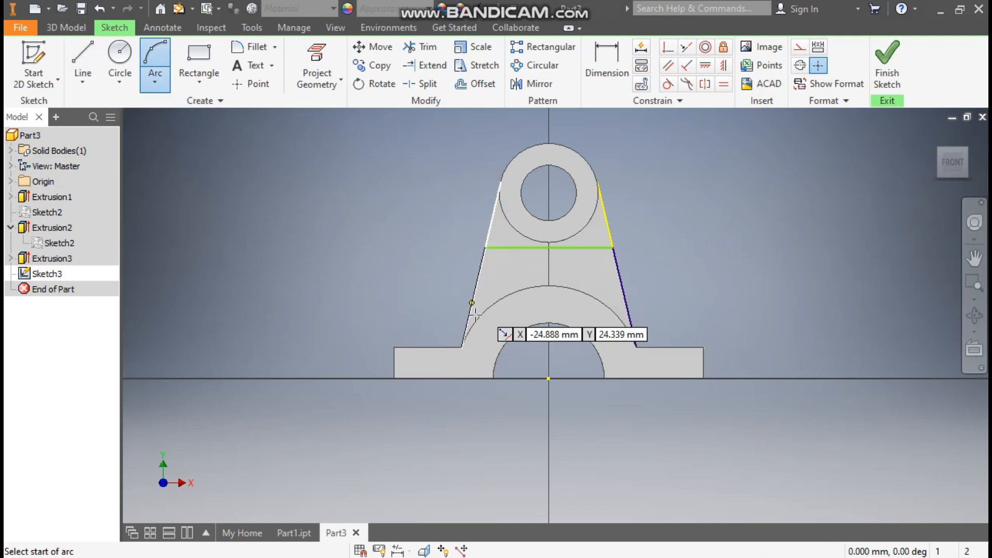
left_click(464, 342)
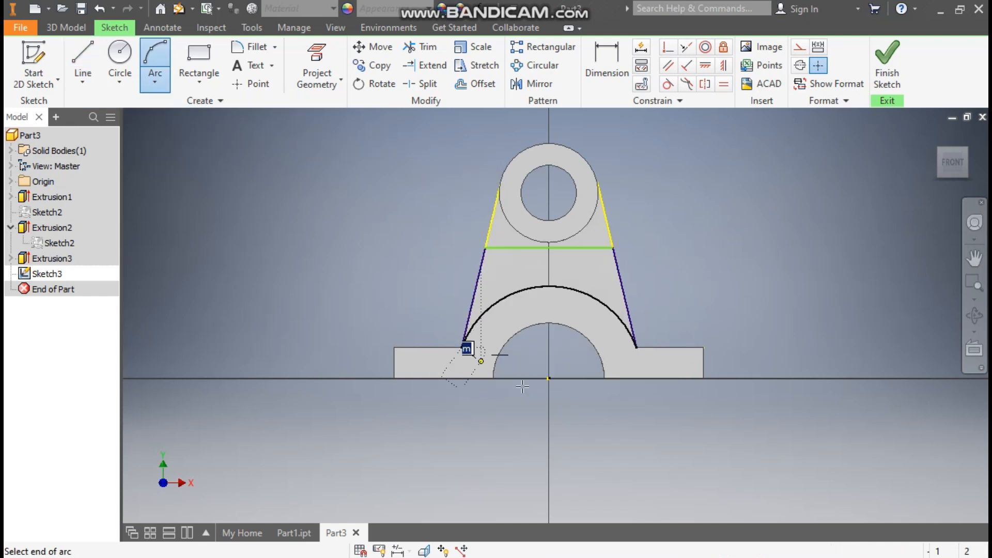
left_click(636, 347)
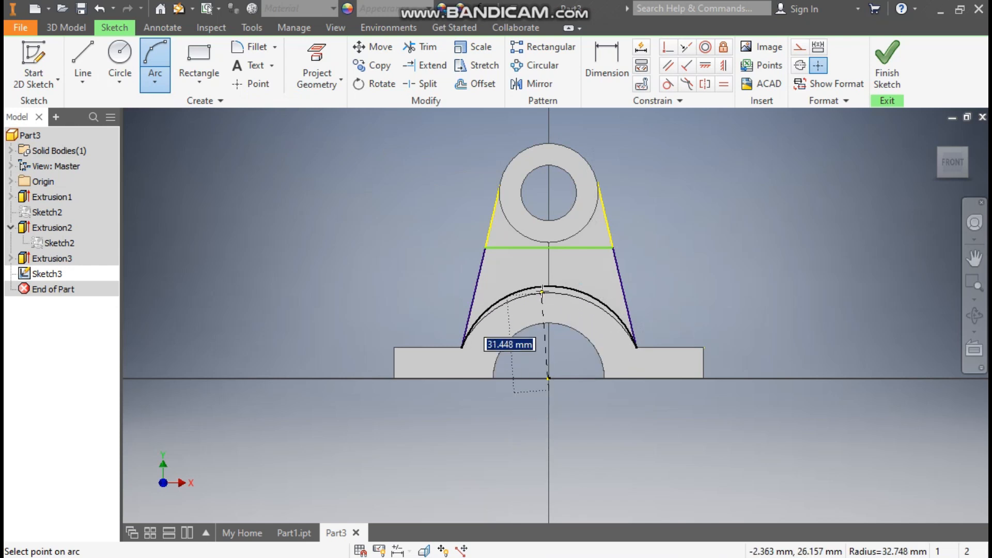
left_click(580, 316)
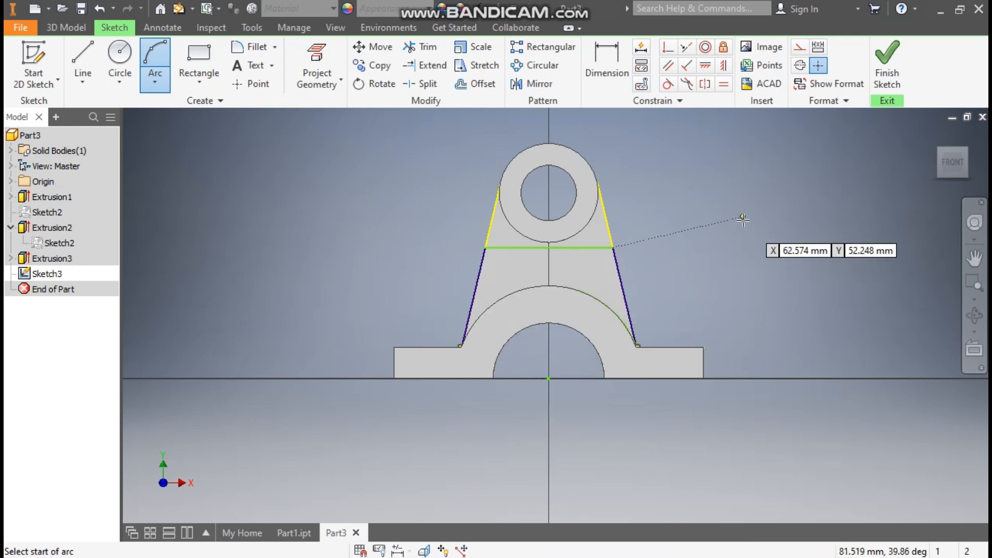
- Check the block profile on the upright from the home view and return to the front view
key("Escape")
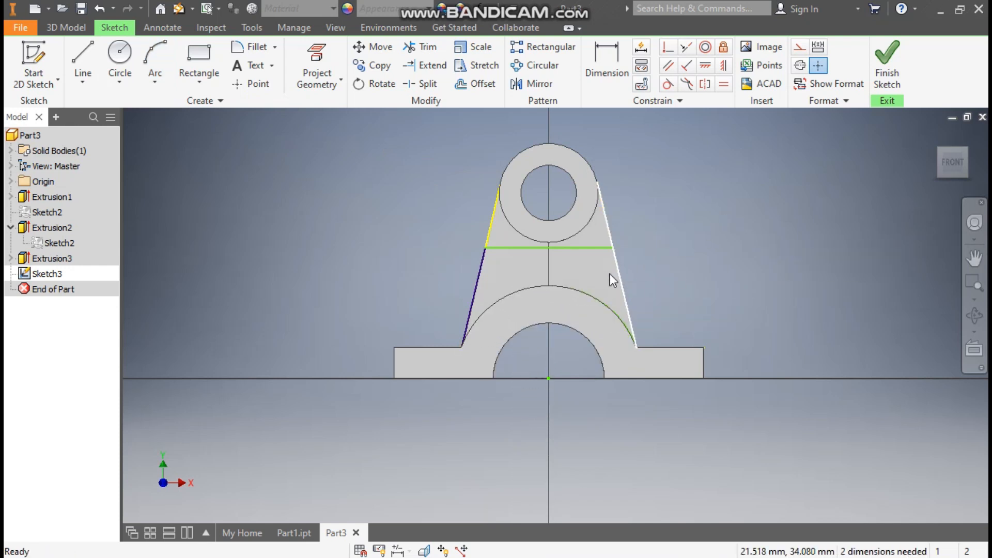
left_click_drag(586, 294, 574, 266)
left_click(596, 272)
left_click_drag(609, 309, 656, 258)
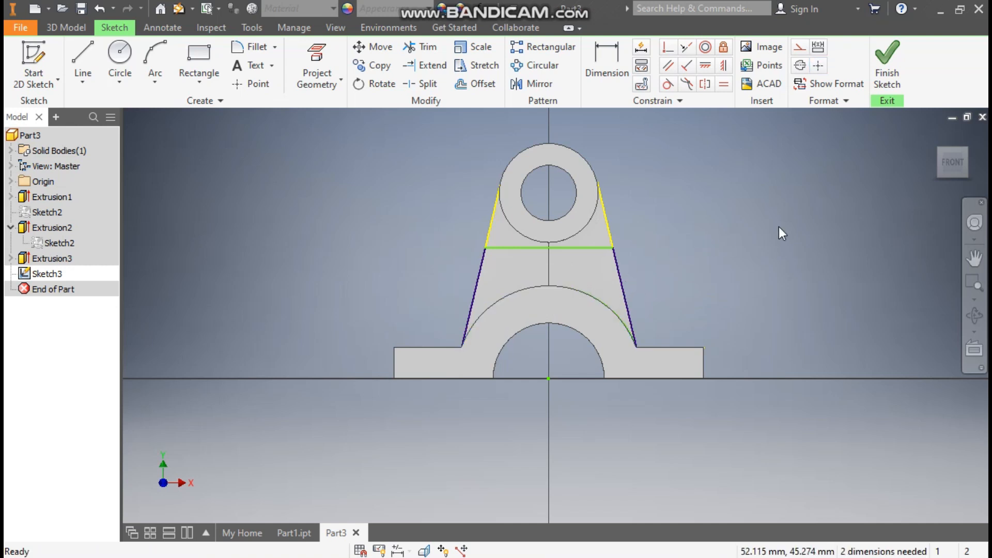
left_click(934, 135)
left_click_drag(590, 331, 598, 306)
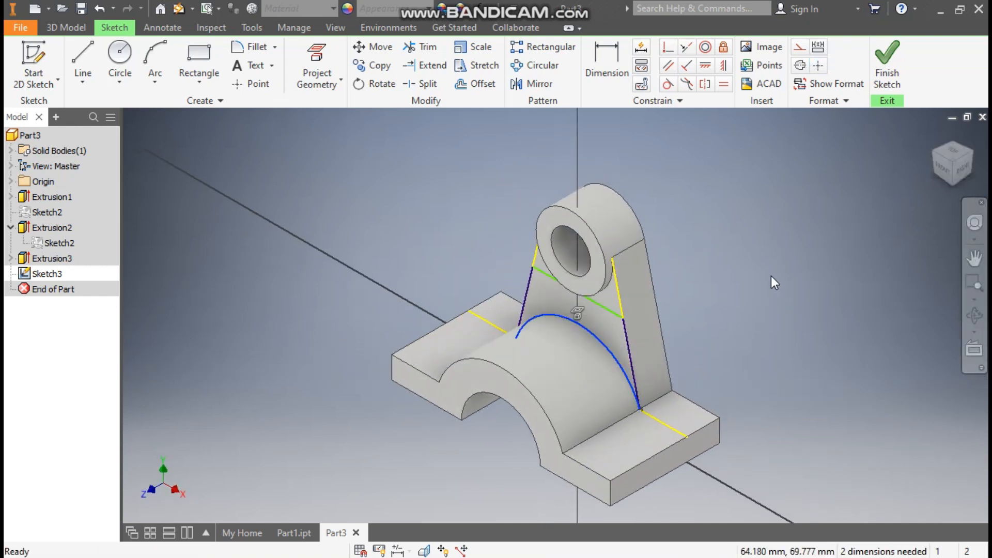
left_click(945, 169)
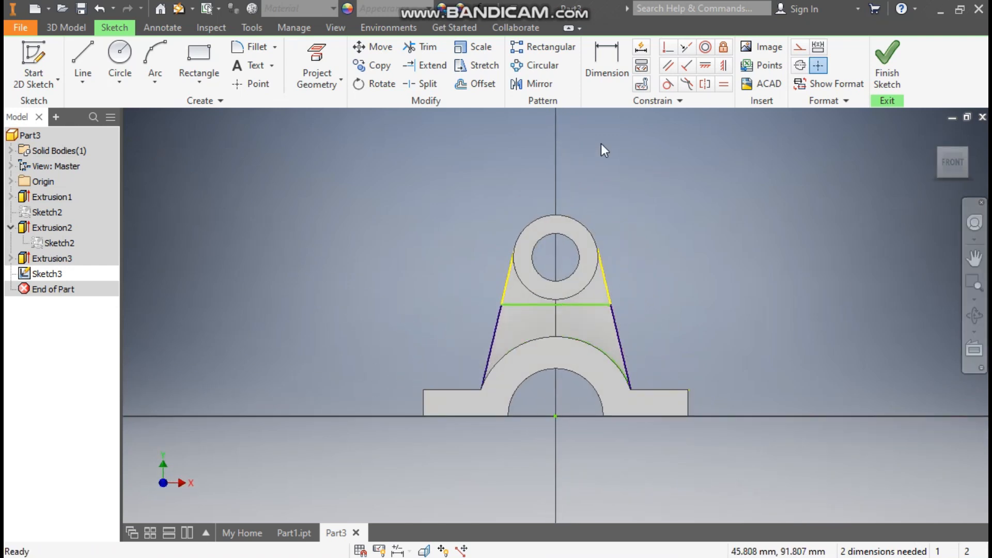
- Dimension the profile's horizontal line at 38 mm above the origin and finish the sketch
left_click(593, 53)
left_click(585, 305)
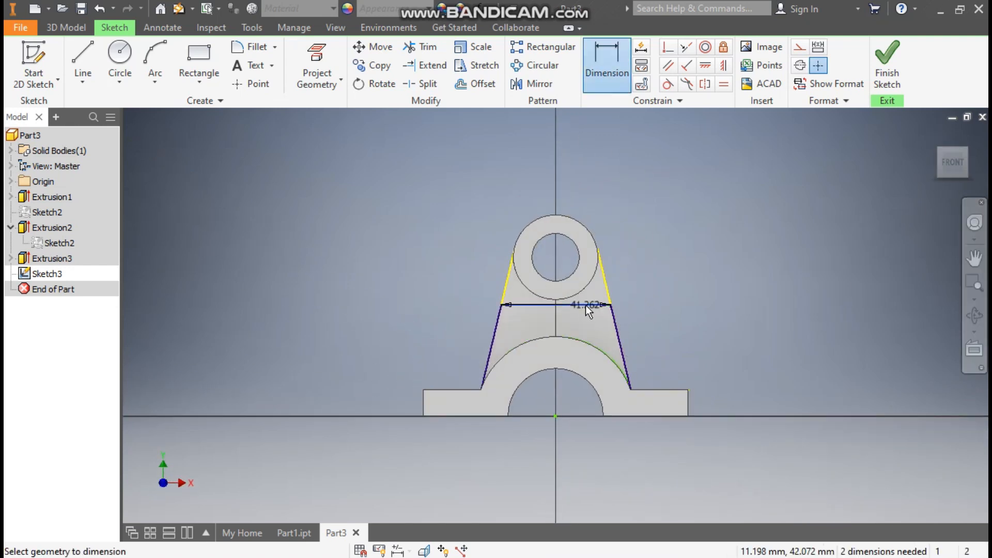
left_click(556, 415)
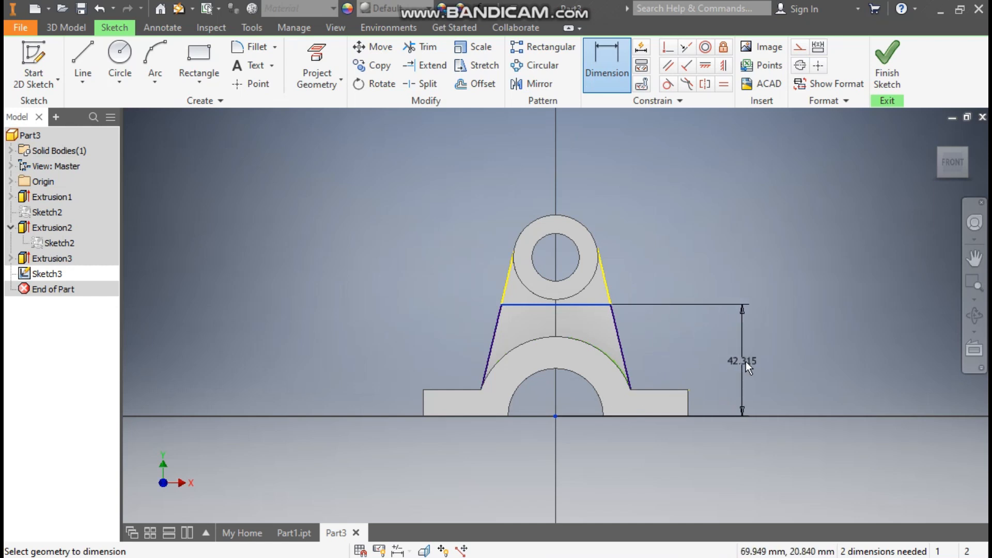
left_click(746, 361)
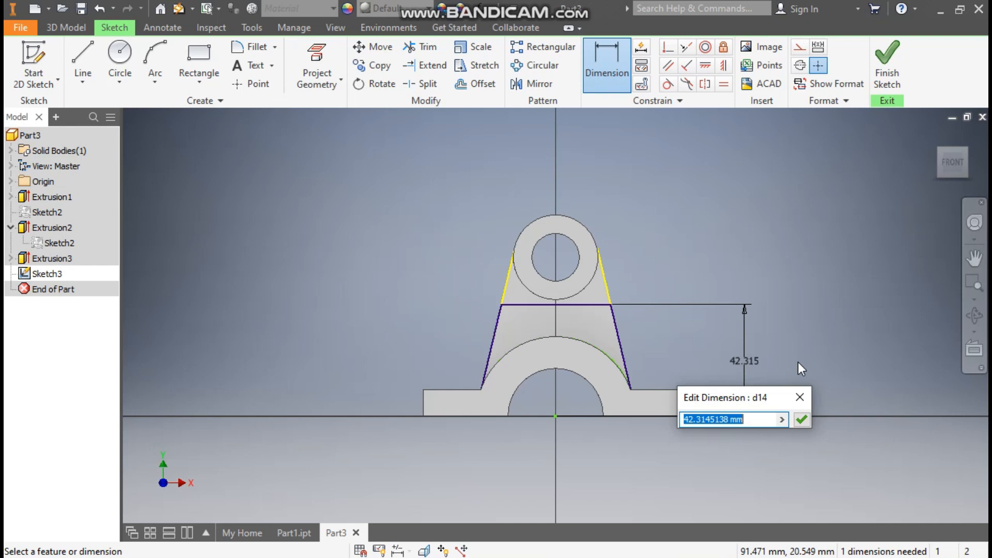
type("38")
key("Return")
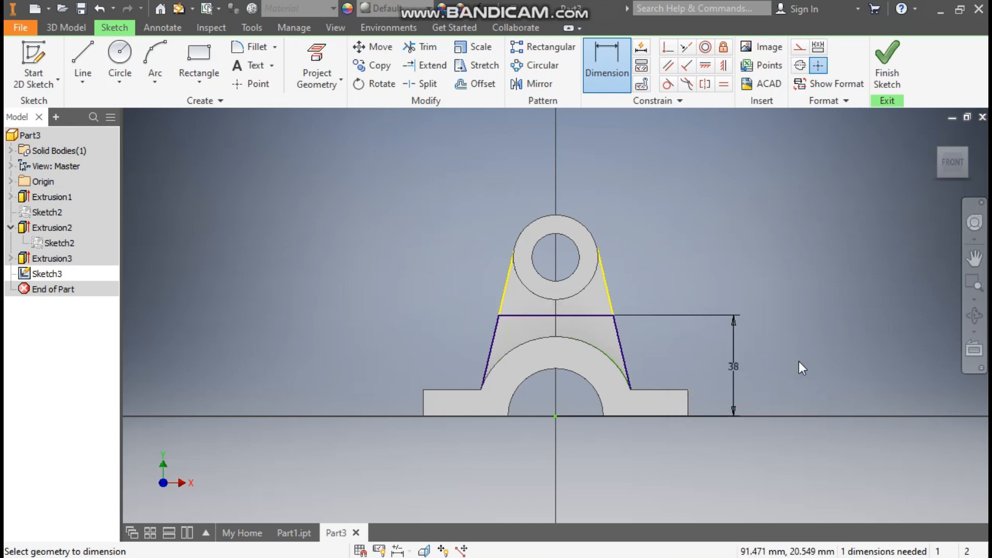
left_click(888, 77)
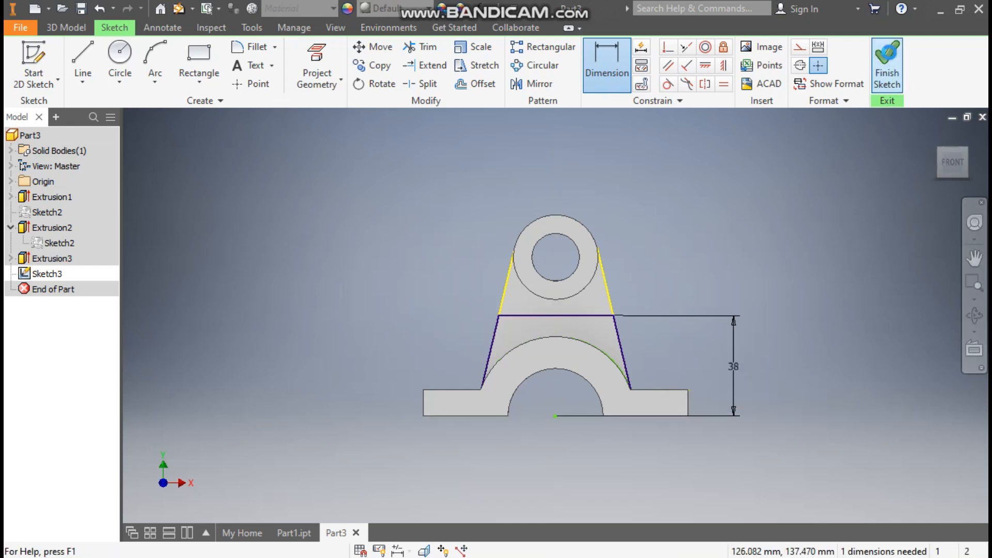
- Extrude the block profile 30 mm forward from the upright, joined to the existing body
left_click(78, 65)
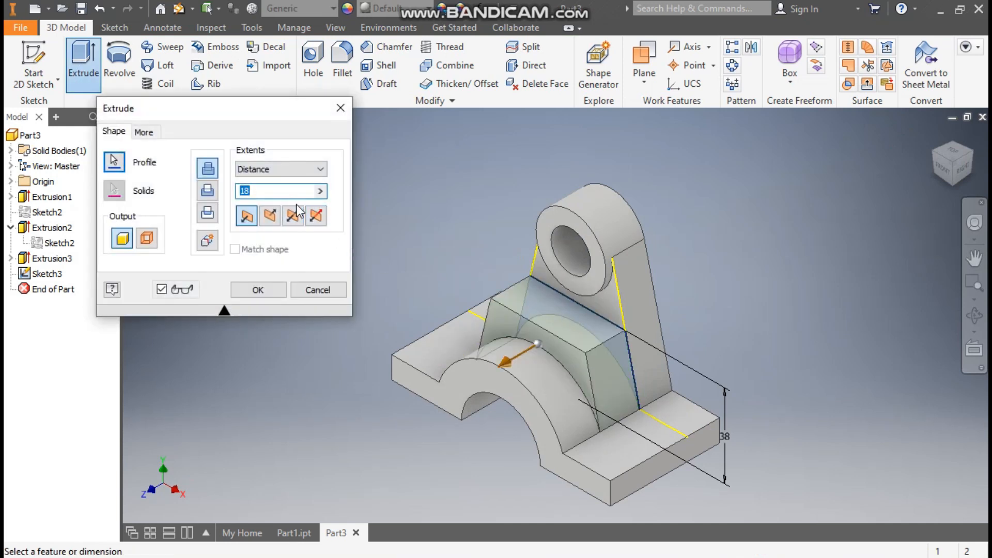
type("30")
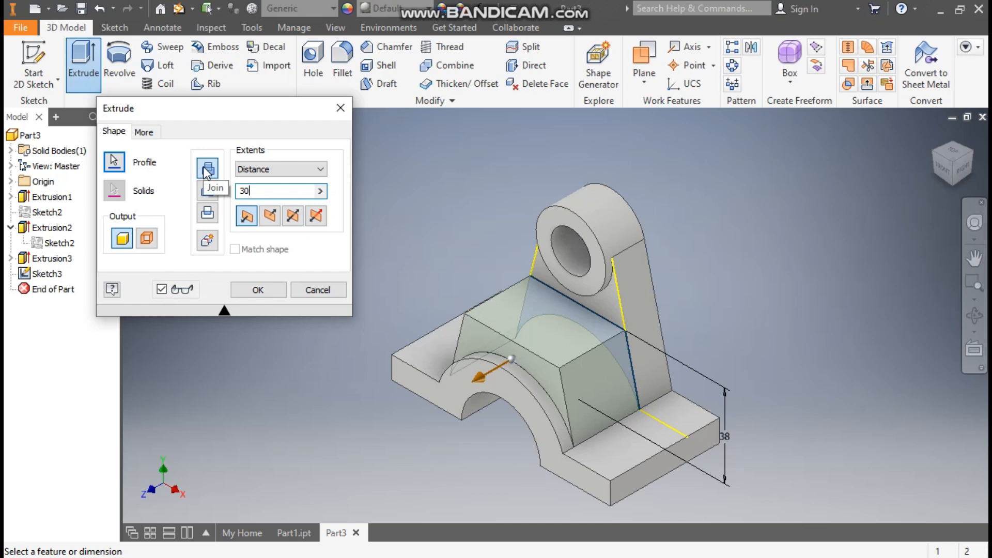
left_click(257, 290)
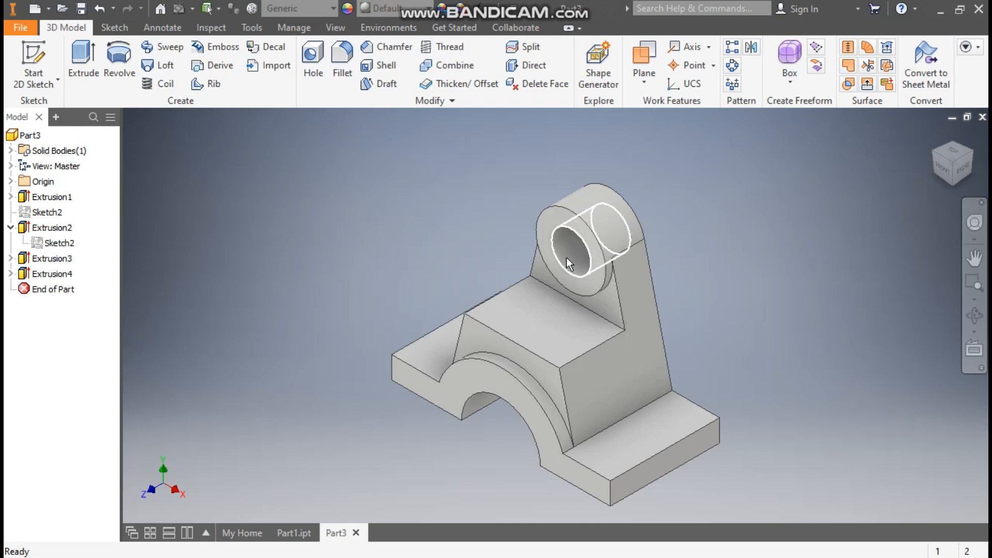
- Start a sketch on the block's flat upper face and draw a 12 mm diameter circle near its middle
left_click(532, 318)
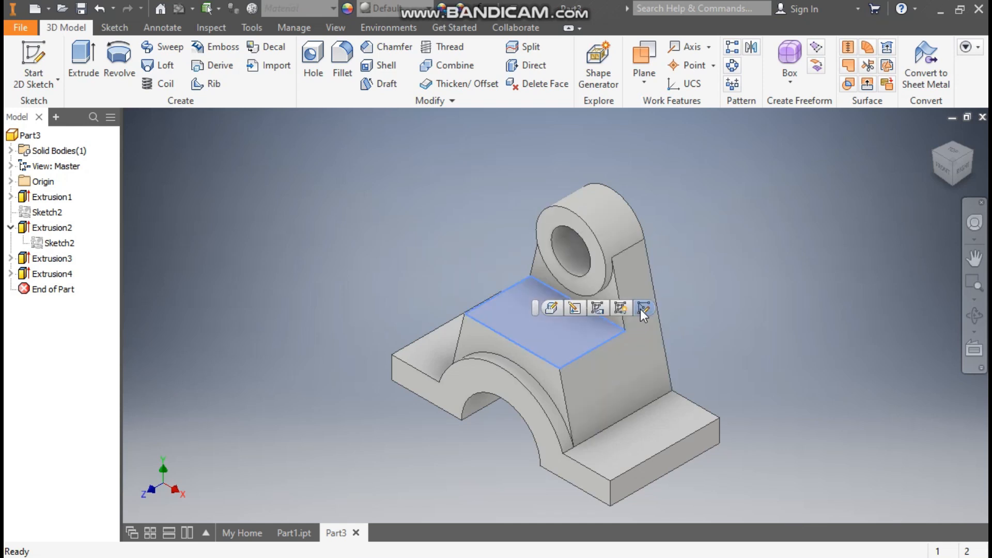
left_click(642, 309)
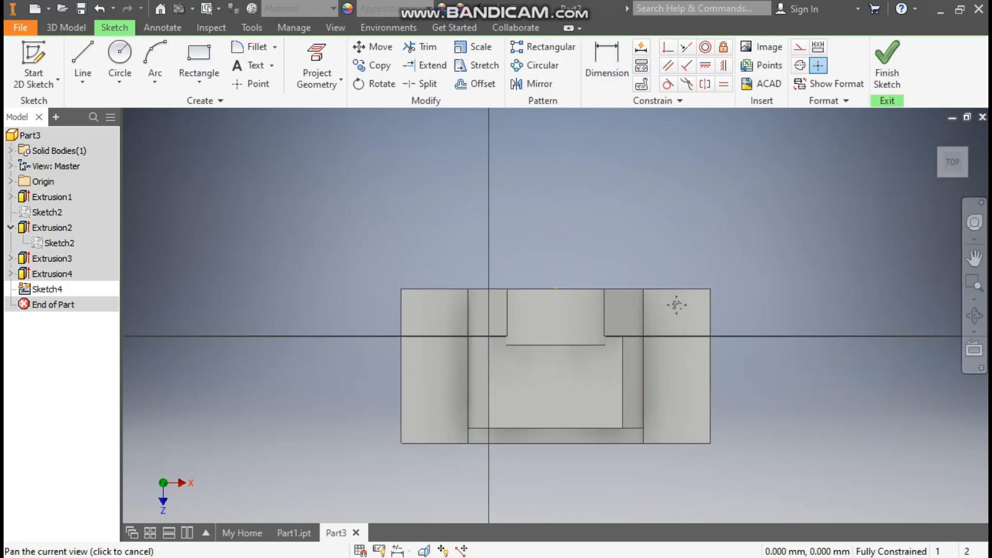
left_click(126, 54)
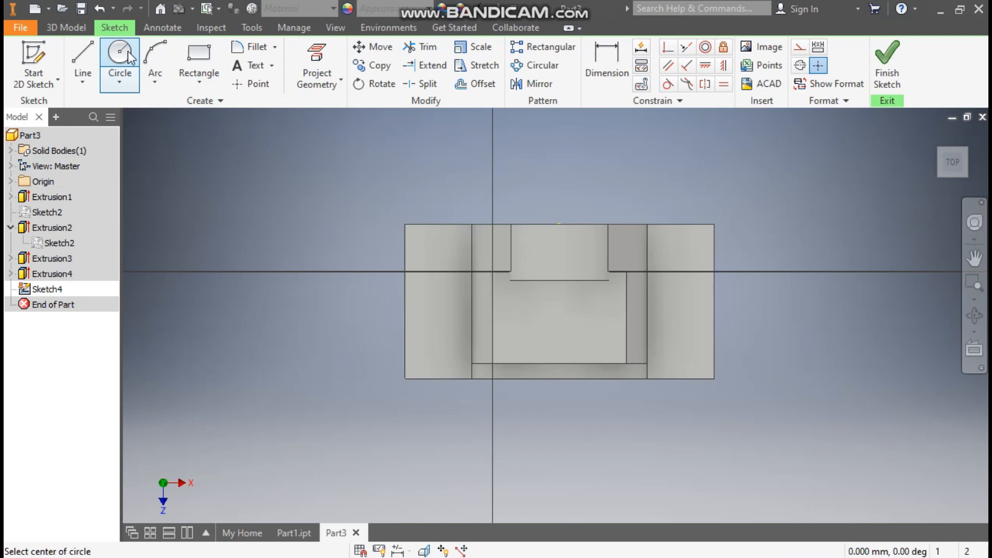
left_click(557, 323)
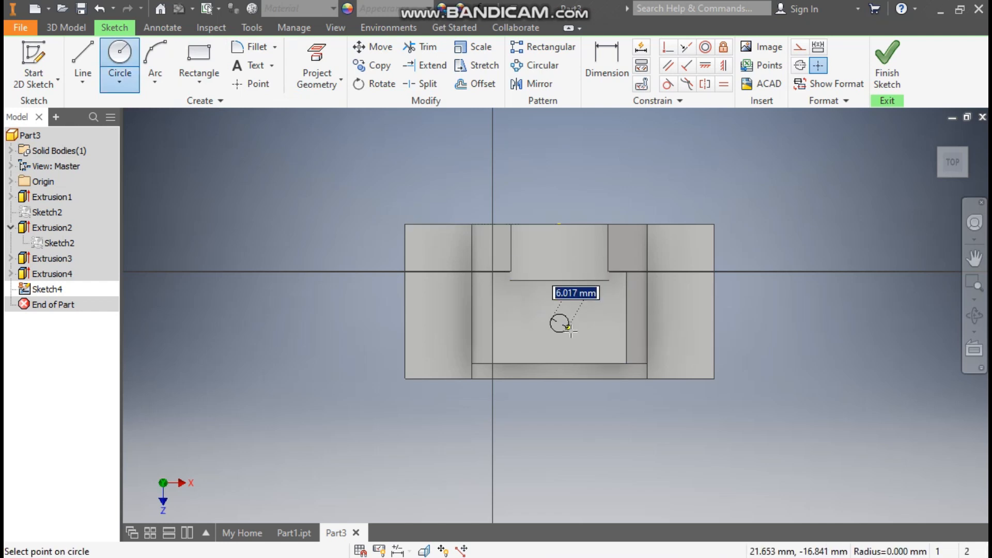
type("12")
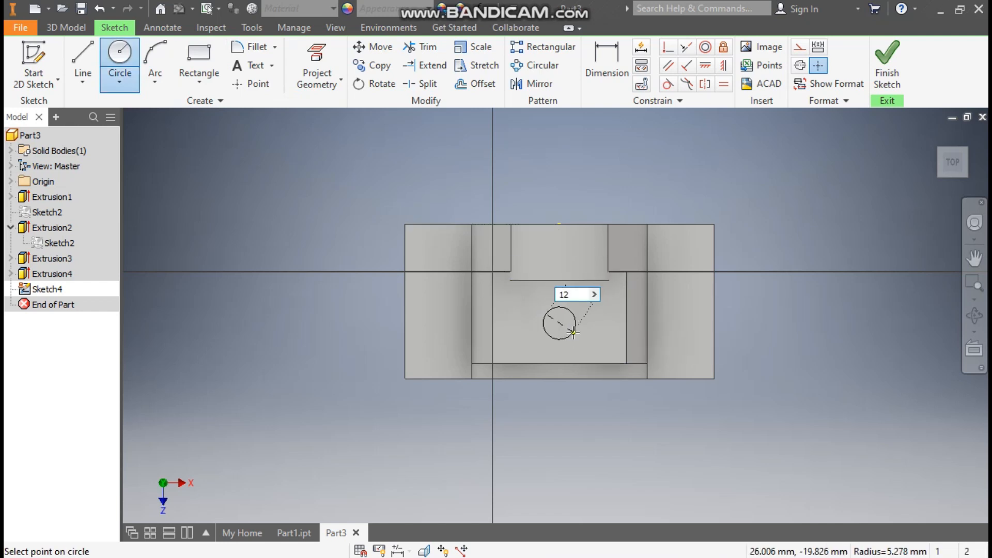
key("Return")
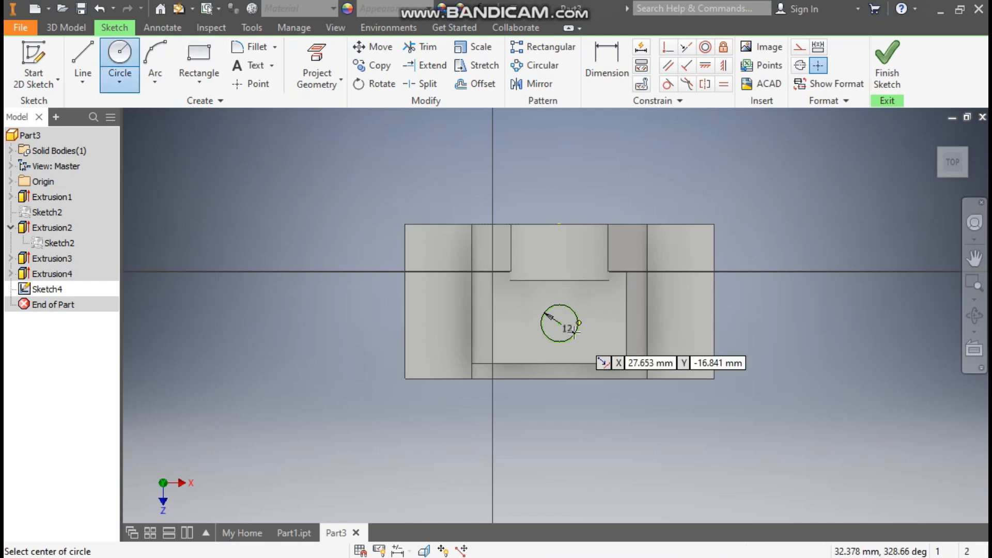
- Dimension the circle's centre at 20 mm from the half ring's front edge
left_click(612, 77)
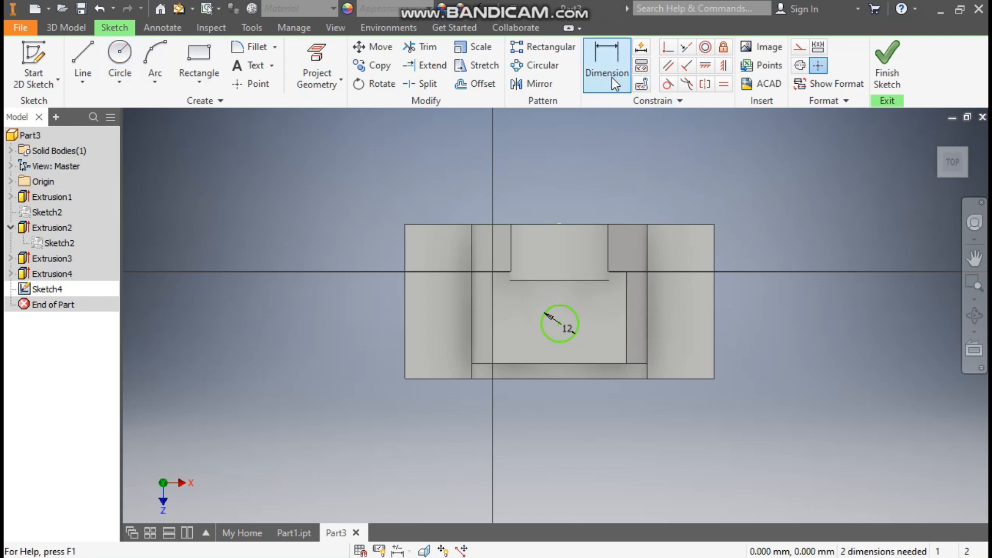
left_click(584, 380)
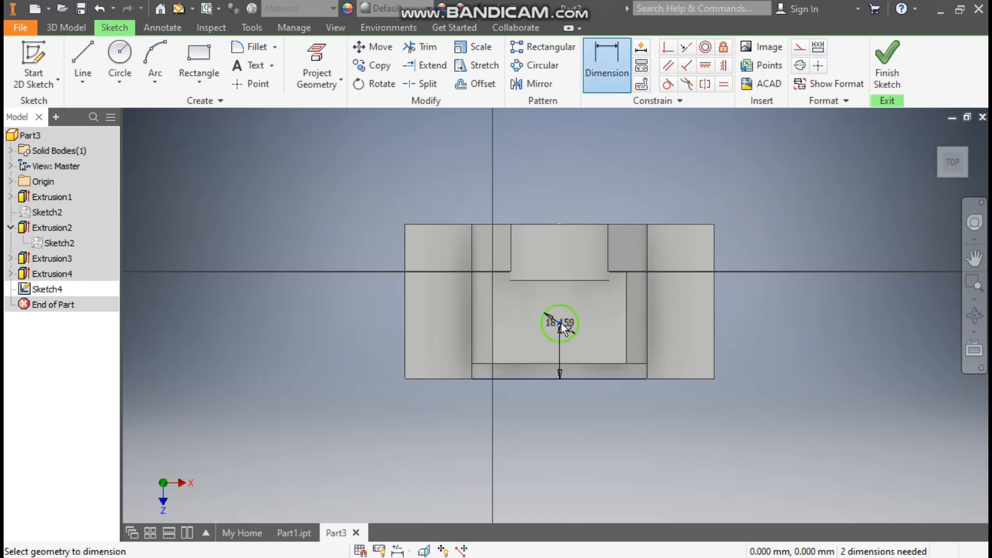
left_click(764, 349)
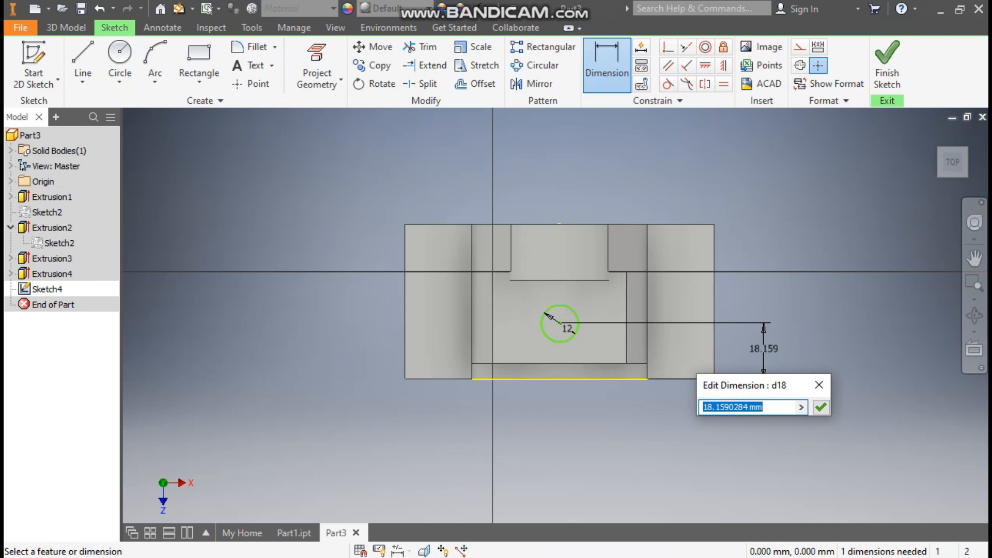
type("20")
key("Return")
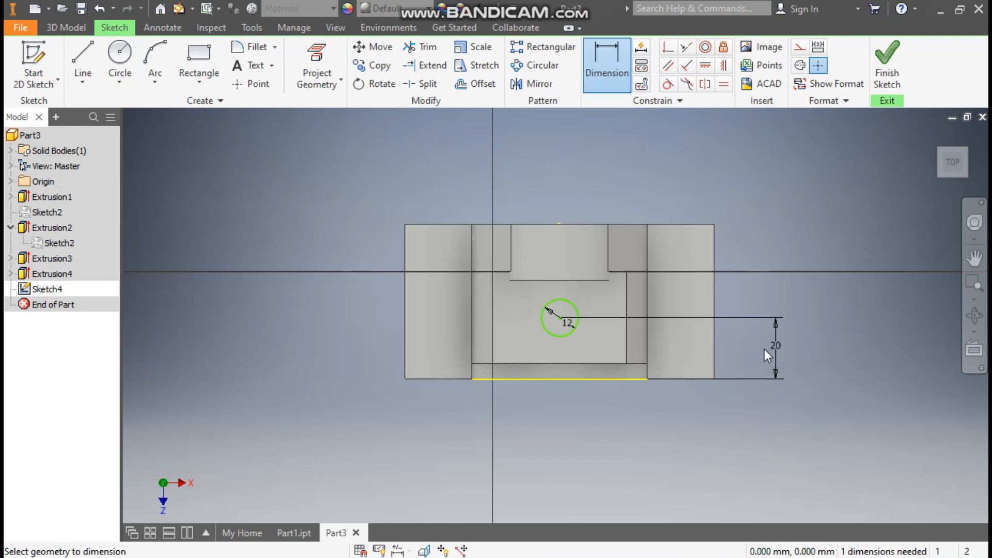
key("Escape")
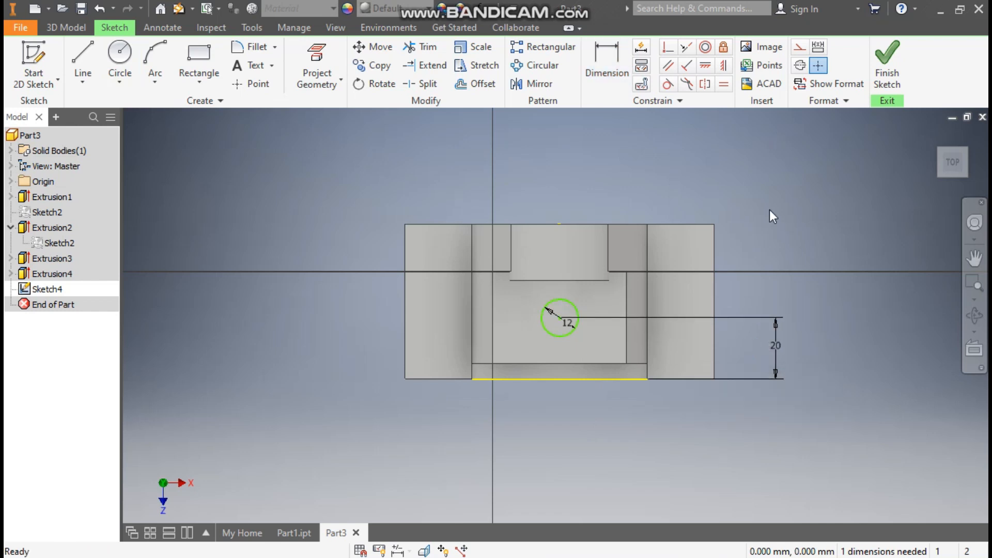
- Align the circle's centre vertically with the projected point at the middle of the rear edge and finish the sketch
left_click(724, 66)
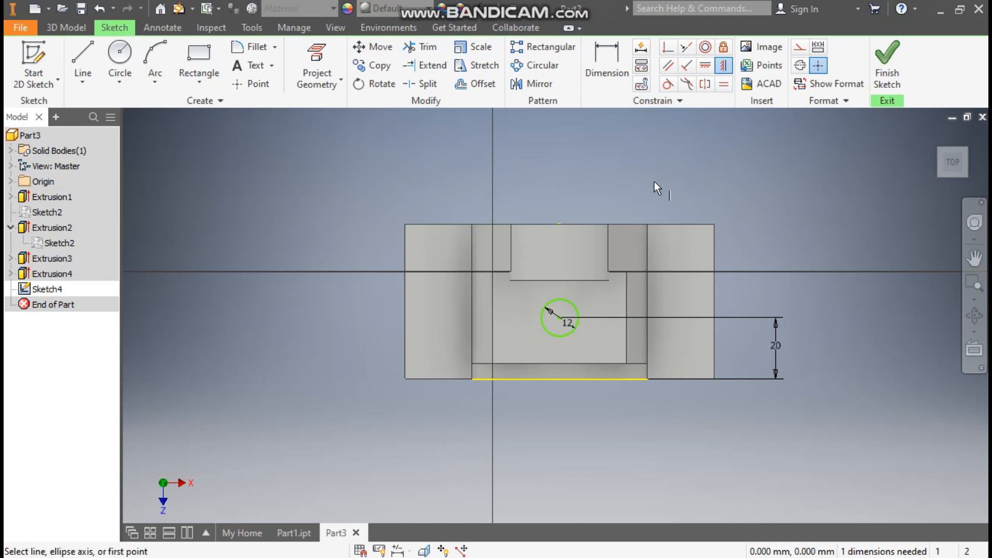
left_click(560, 224)
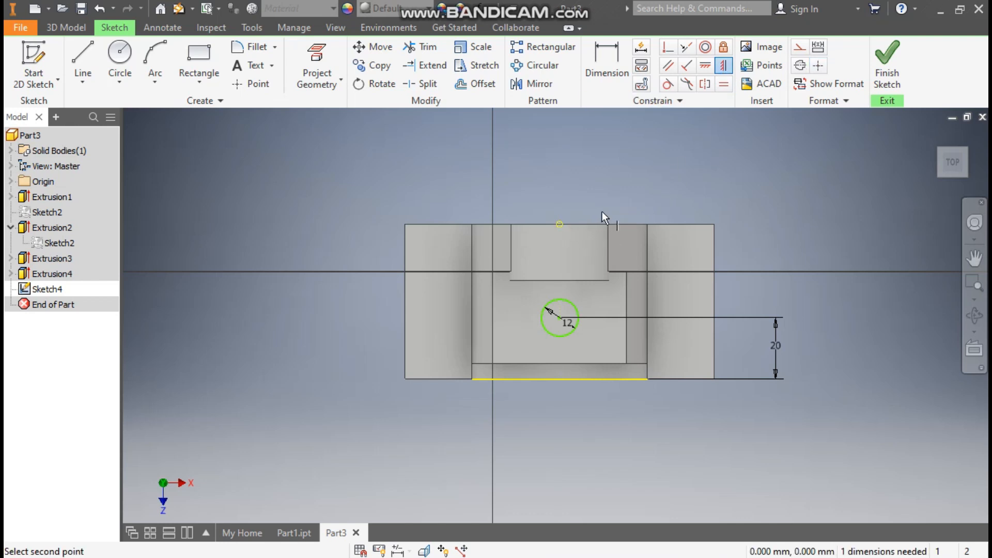
left_click(564, 320)
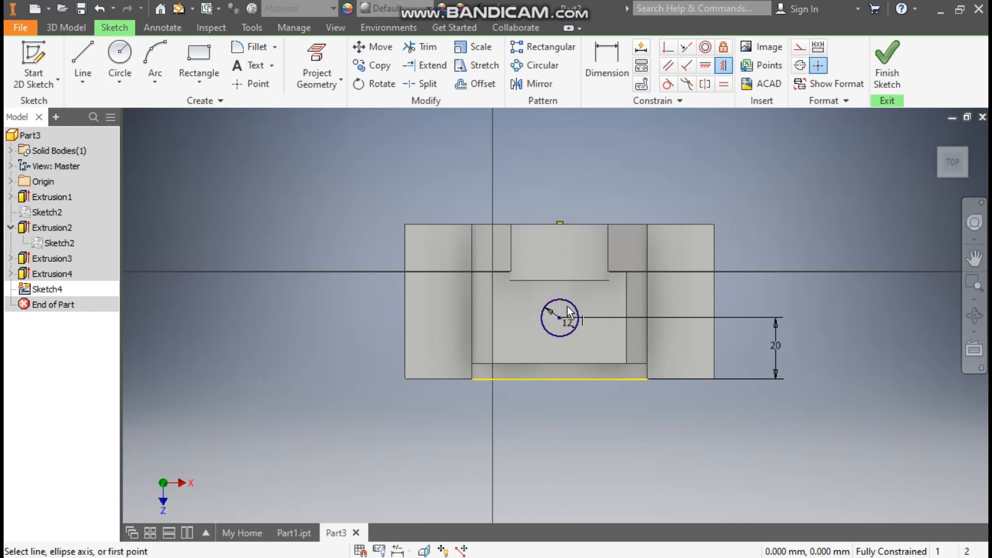
left_click(882, 65)
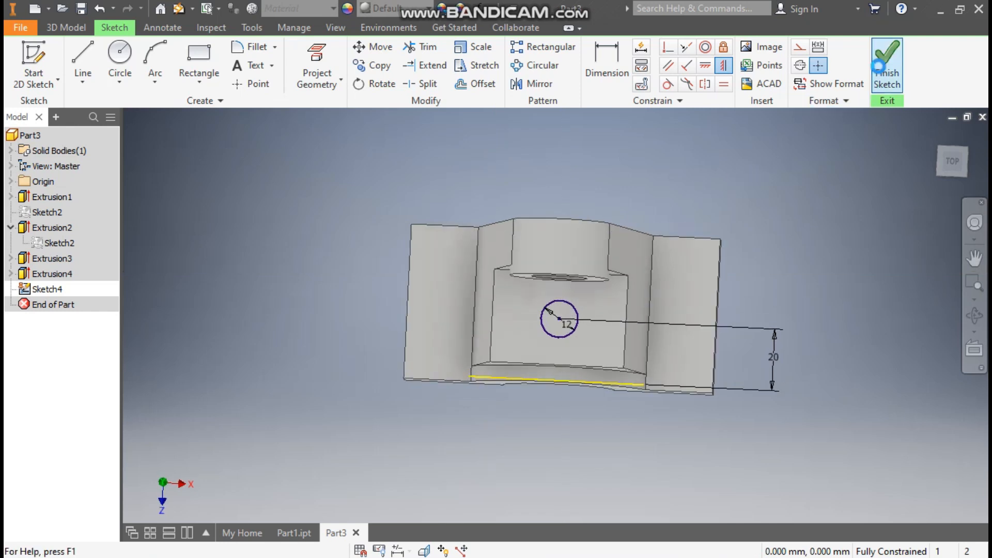
- Cut the 12 mm circle downward through the block and half ring with the extent set to All
left_click(85, 75)
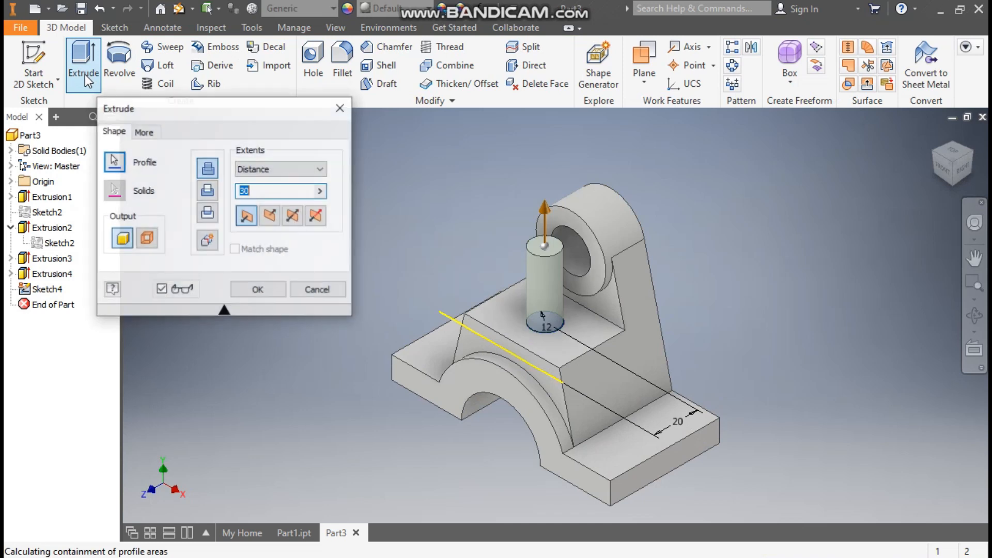
left_click(270, 216)
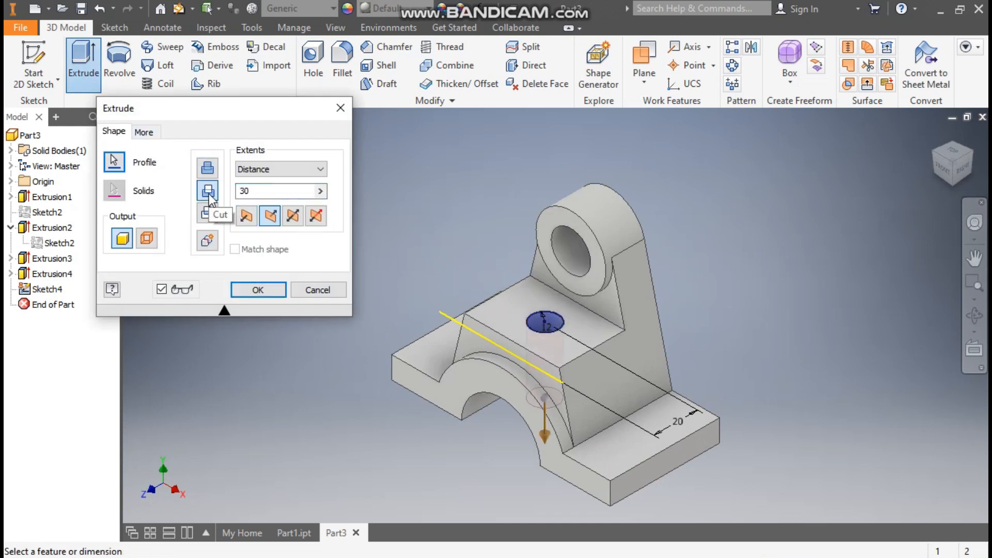
left_click(208, 193)
left_click(279, 169)
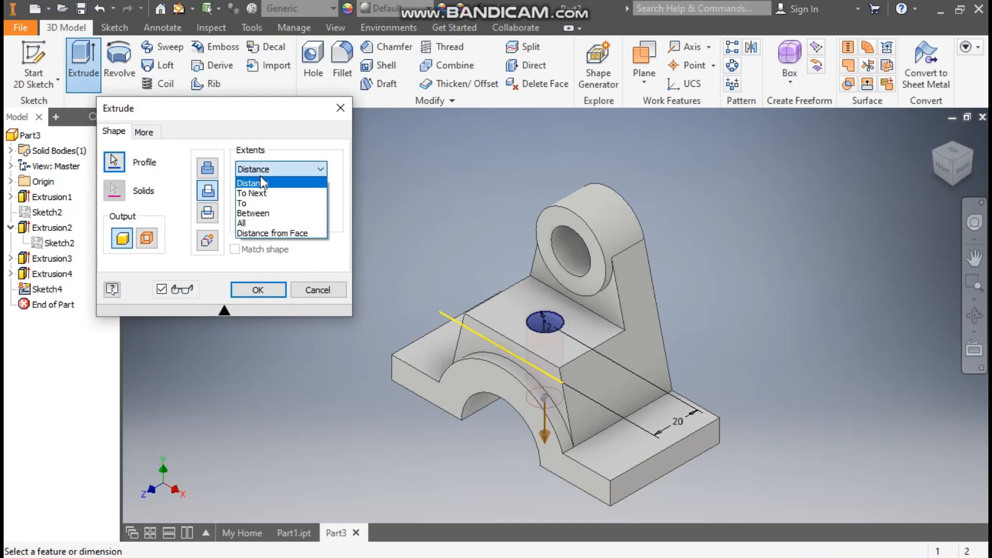
left_click(263, 218)
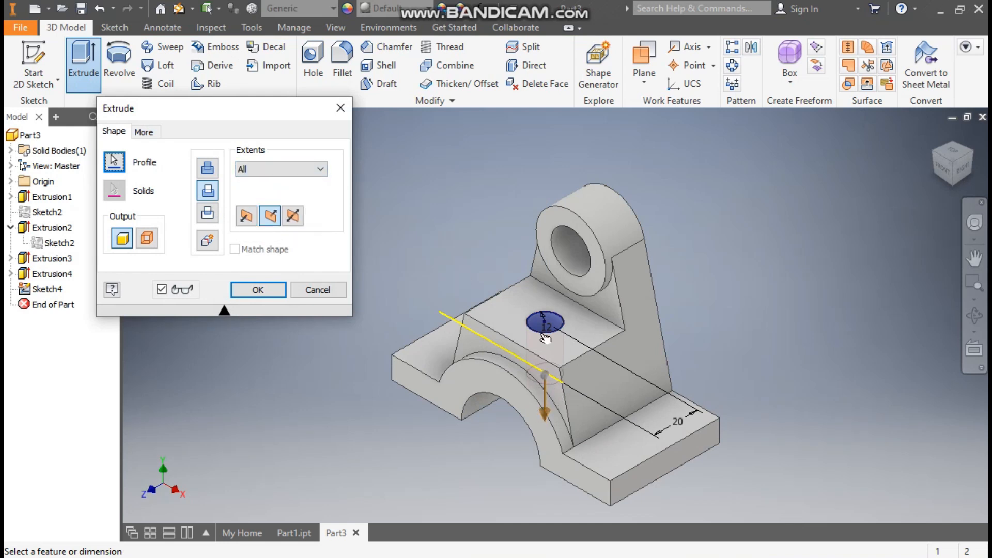
left_click(266, 293)
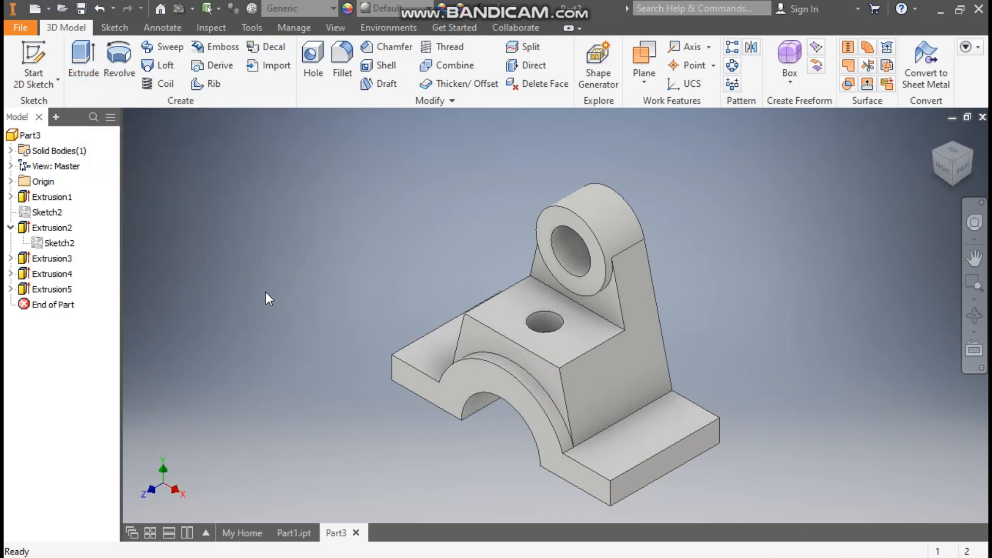
- Start a sketch on the flange's upper face and draw a 16 mm diameter circle on the opposite flange
left_click(668, 426)
left_click(777, 414)
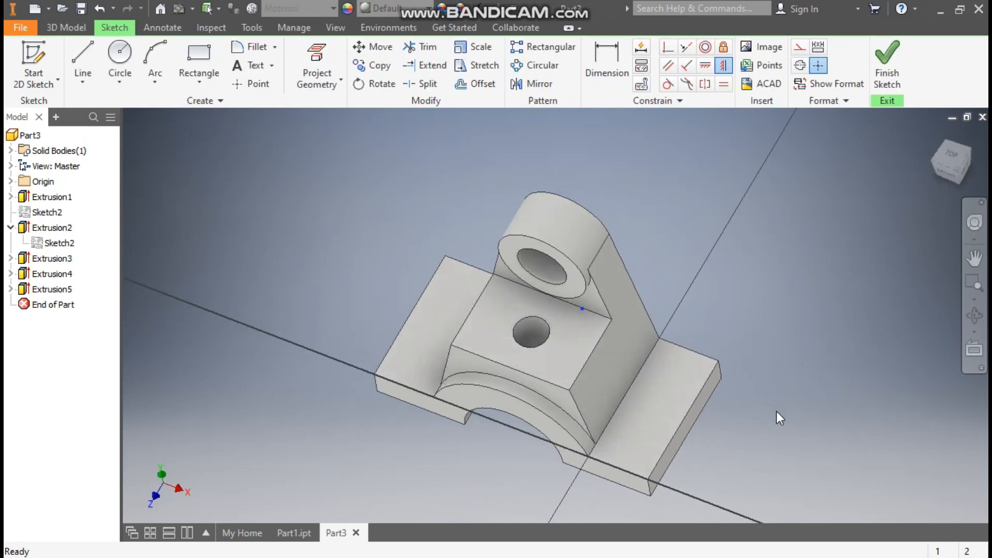
middle_click_drag(770, 466, 792, 351)
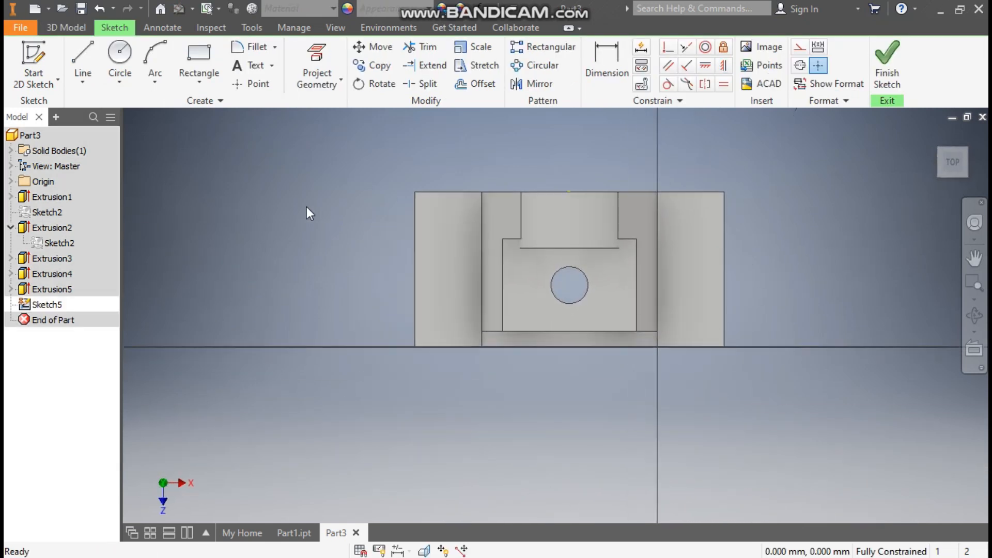
left_click(124, 56)
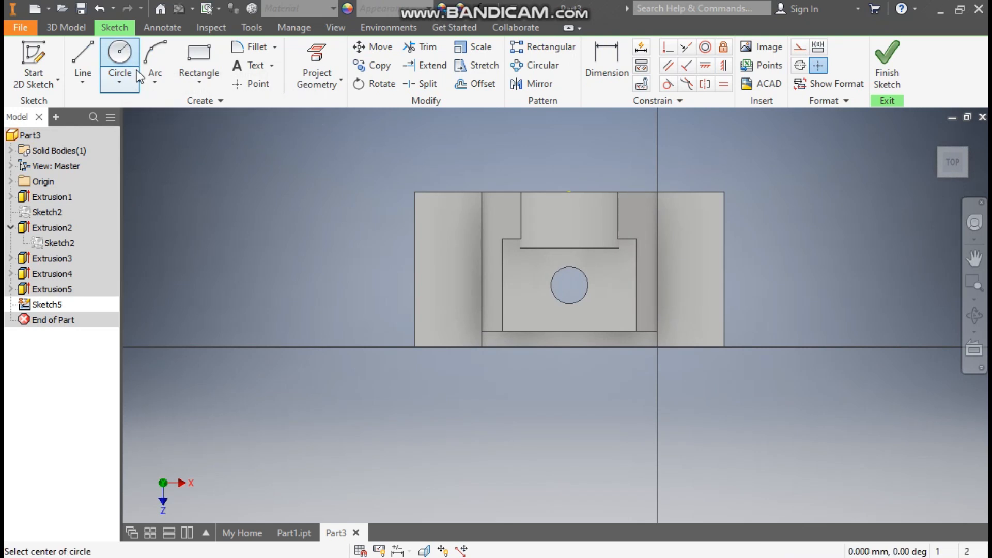
scroll(517, 218, "up", 3)
left_click(434, 302)
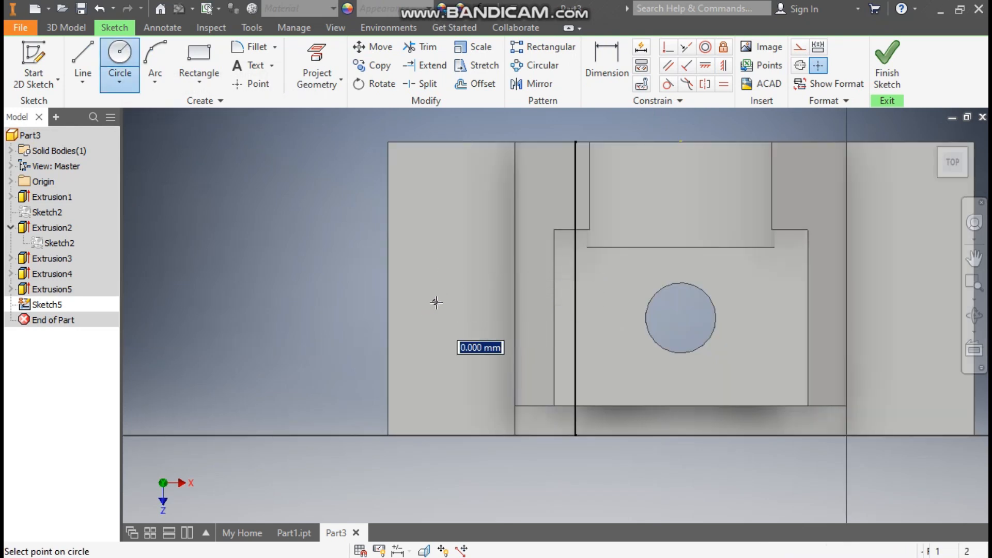
type("16")
key("Return")
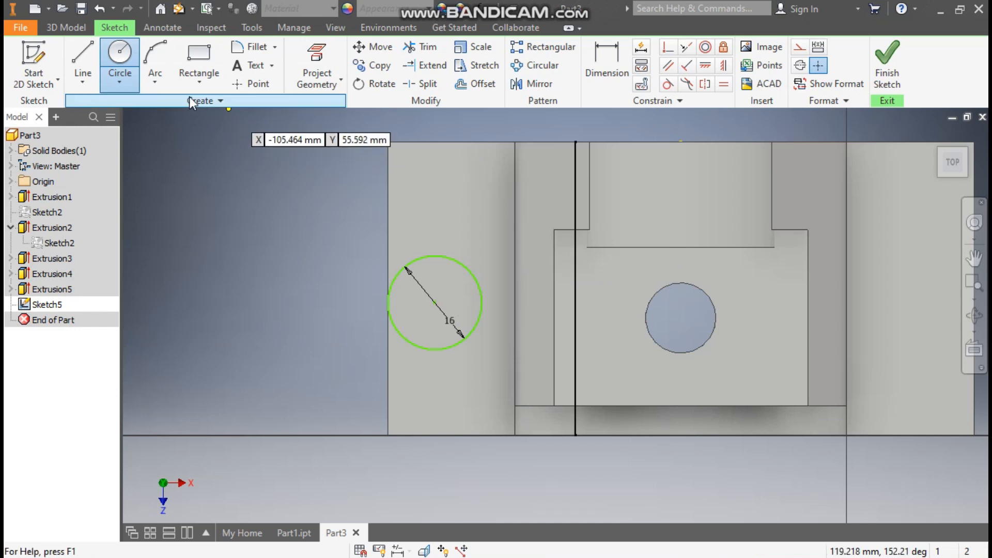
- Draw a two-point rectangle from the flange's outer edge to the circle's lowest point on the vertical through its centre
left_click(191, 81)
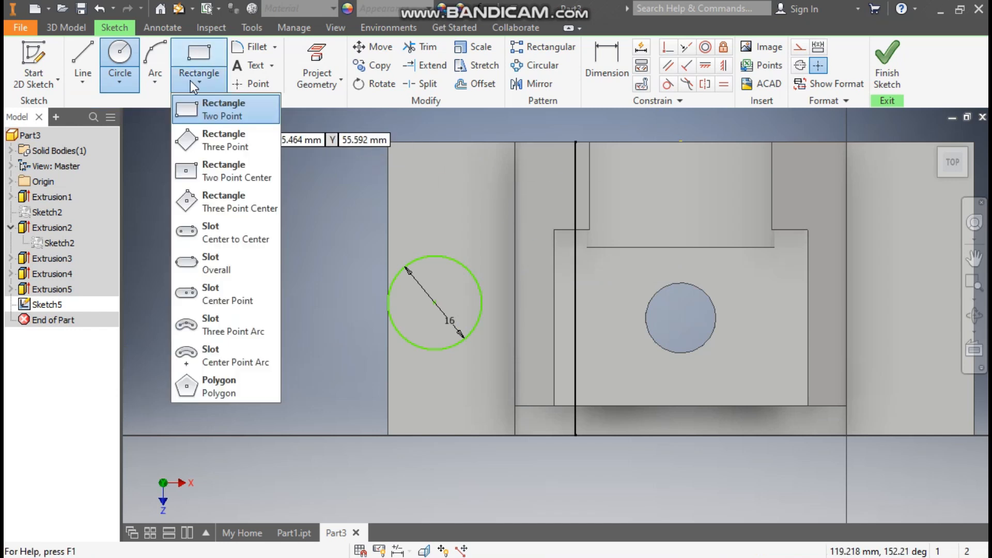
left_click(206, 109)
left_click(389, 265)
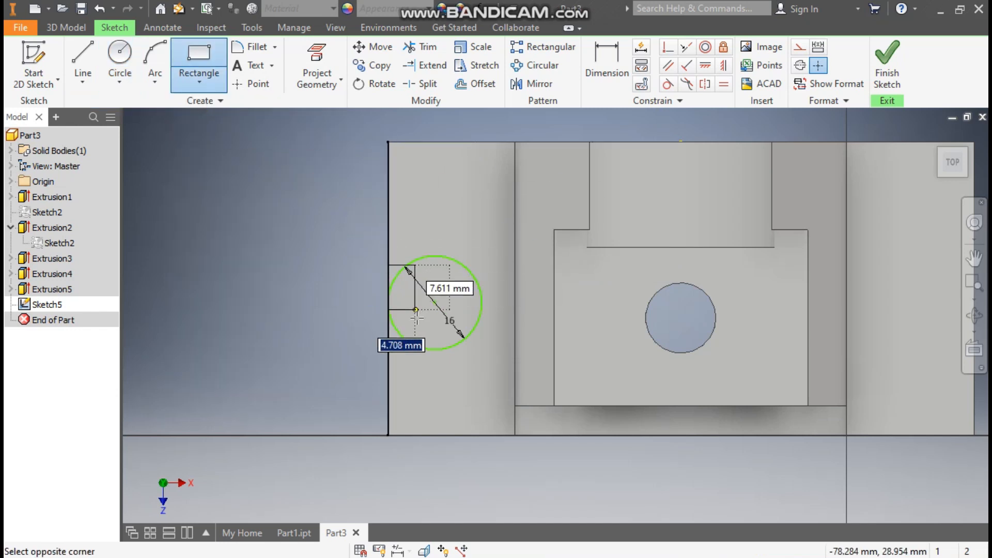
left_click(440, 350)
middle_click_drag(476, 239, 465, 278)
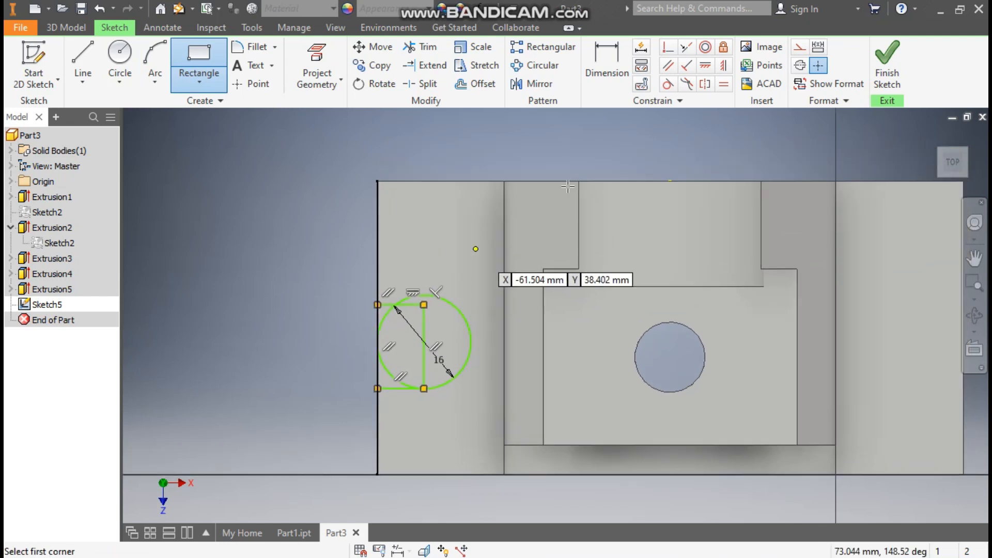
- Make the rectangle's upper inner corner coincident with the 16 mm circle
left_click(667, 49)
left_click(426, 306)
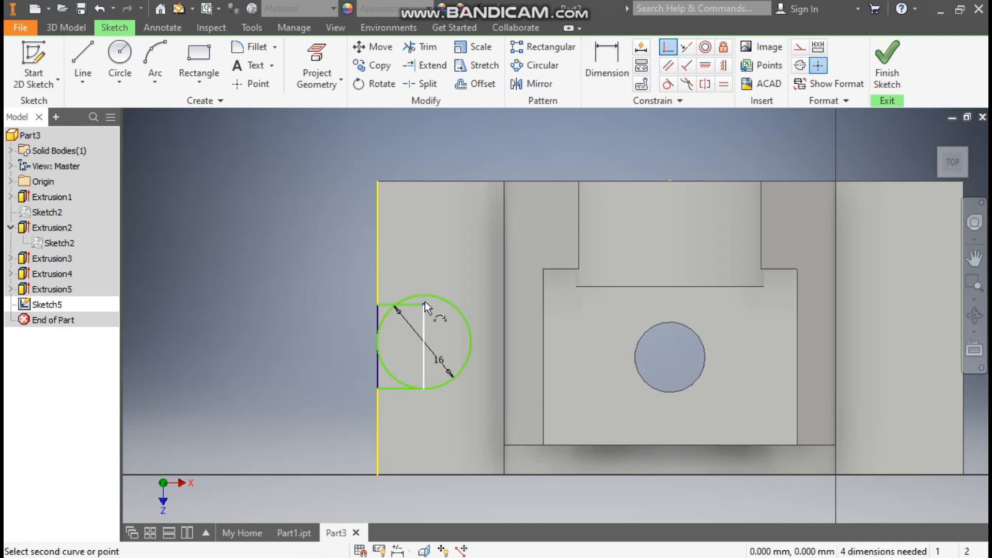
left_click(427, 295)
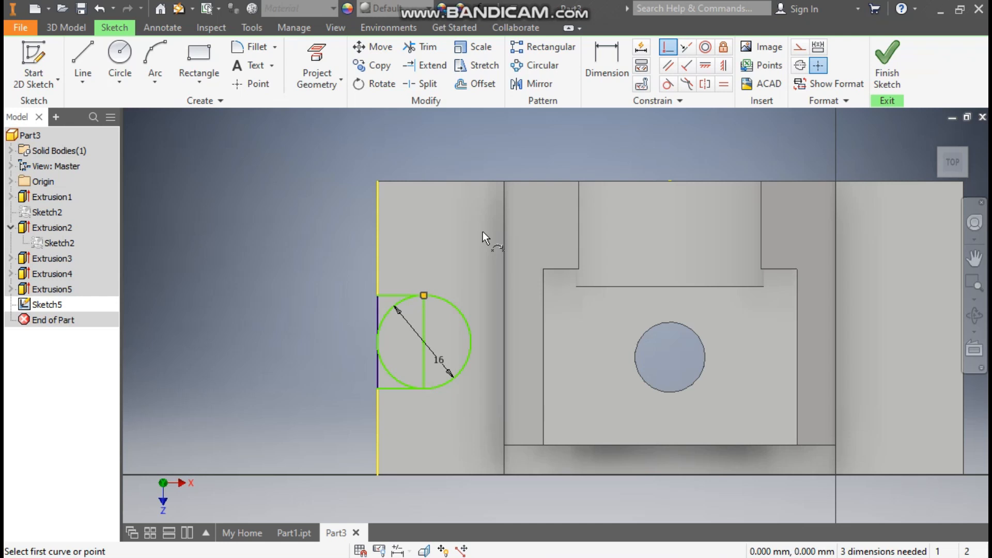
- Dimension the rectangle's inner side at 12 mm from the flange's outer edge
left_click(607, 55)
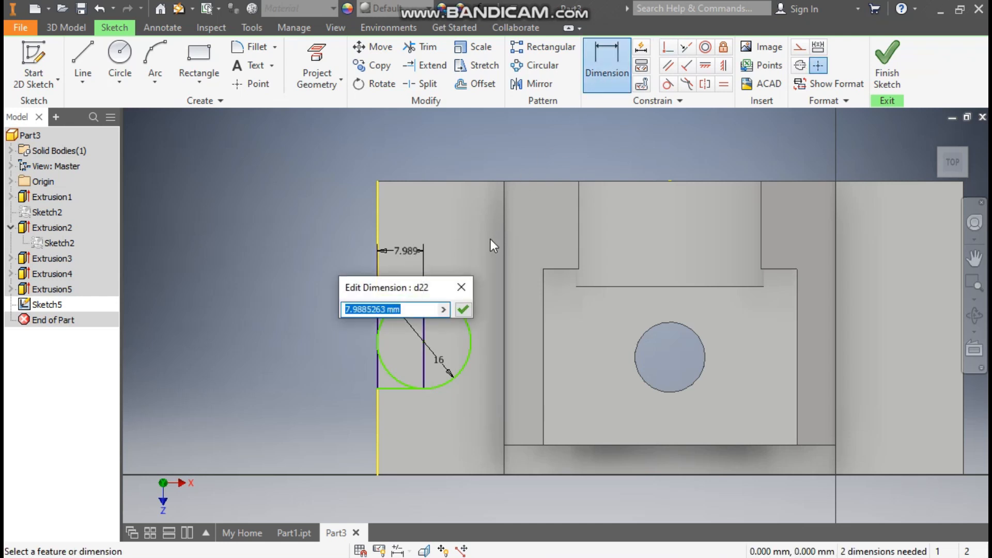
type("12")
key("Return")
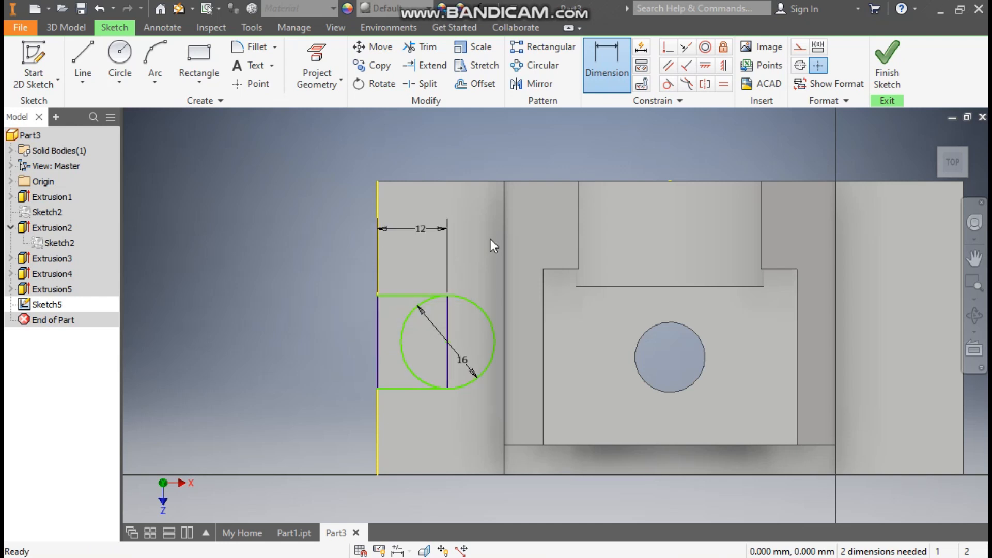
key("Escape")
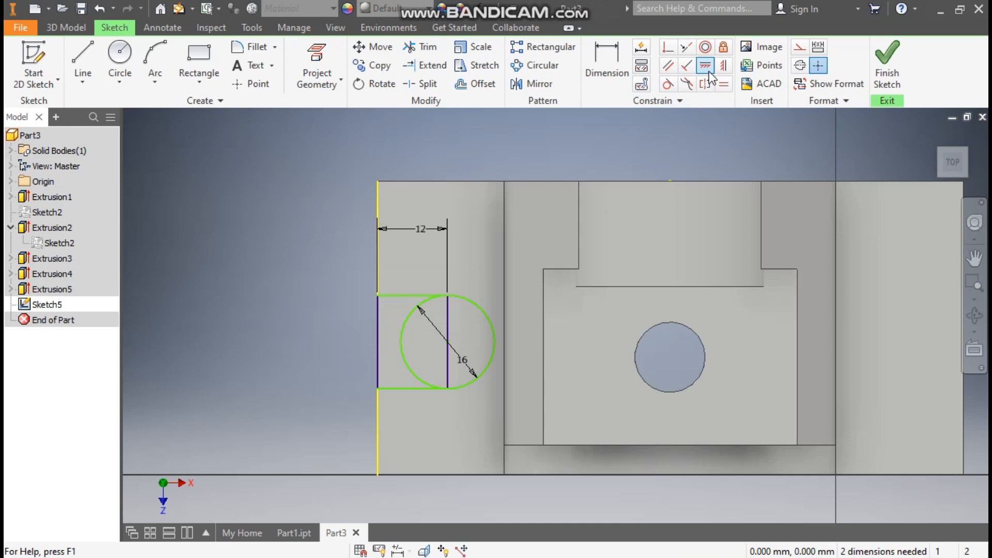
- Align the midpoint of the rectangle's inner side horizontally with the midpoint of the opposite flange's outer edge
left_click(710, 70)
scroll(691, 241, "up", 1)
middle_click_drag(691, 242, 549, 232)
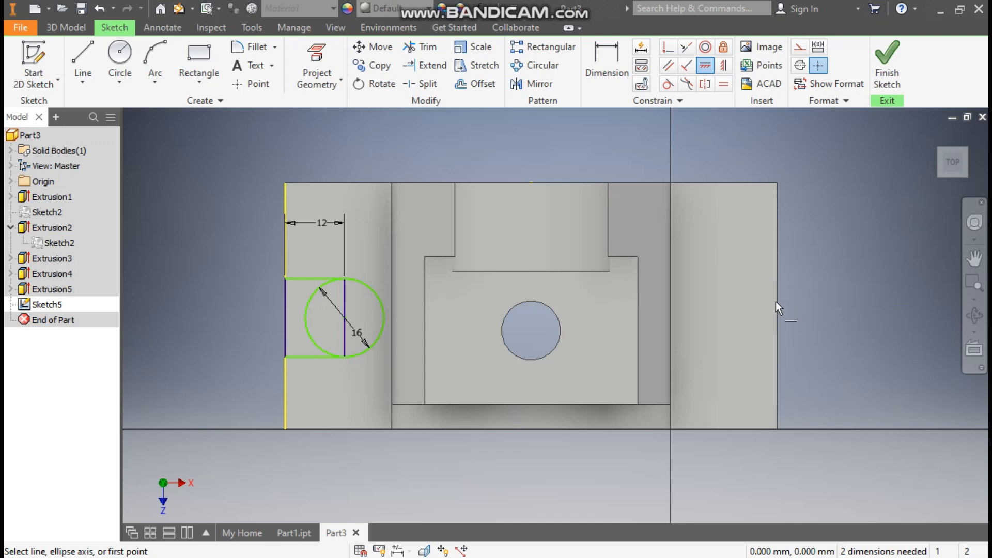
left_click(777, 306)
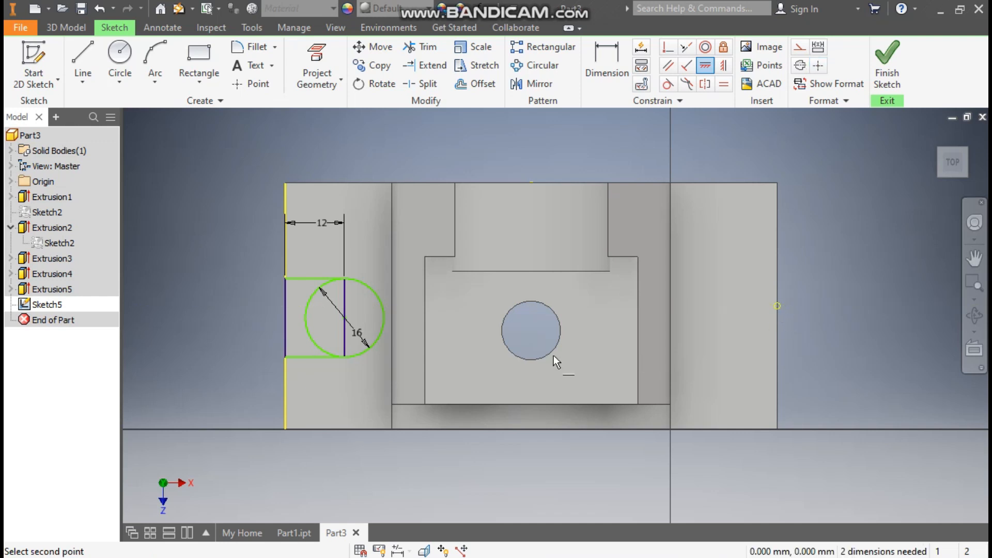
left_click(343, 320)
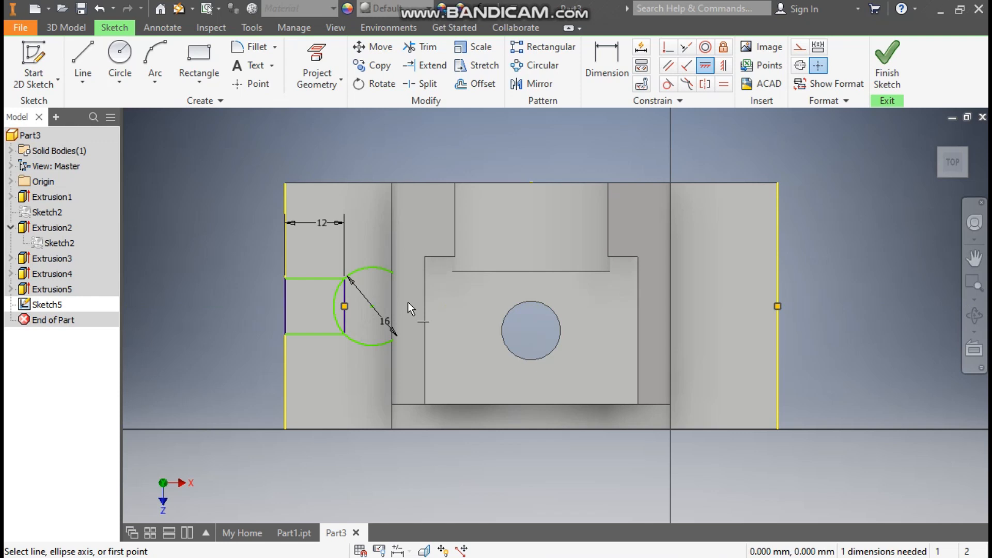
- Make the circle's centre coincident with the midpoint of the rectangle's inner side
left_click(668, 47)
left_click(347, 306)
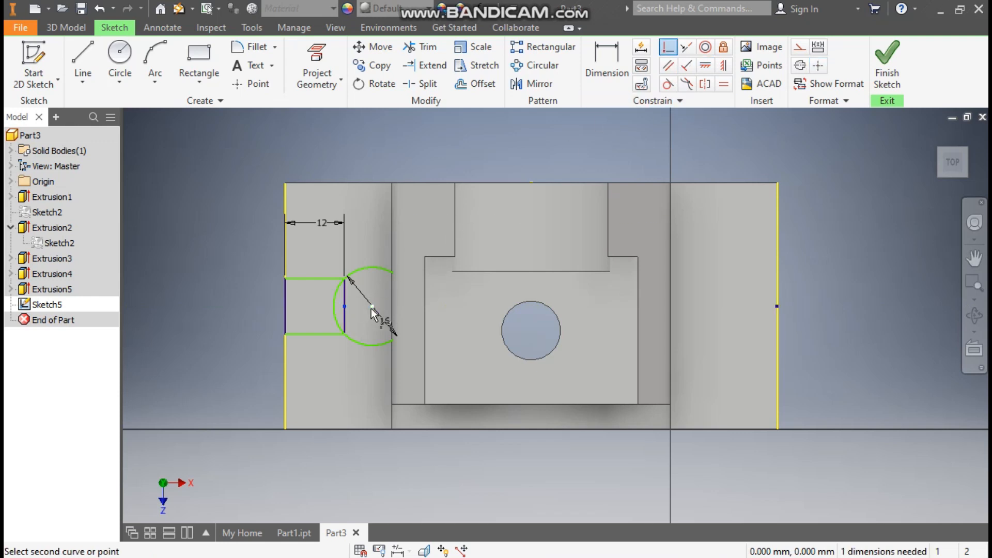
left_click(371, 308)
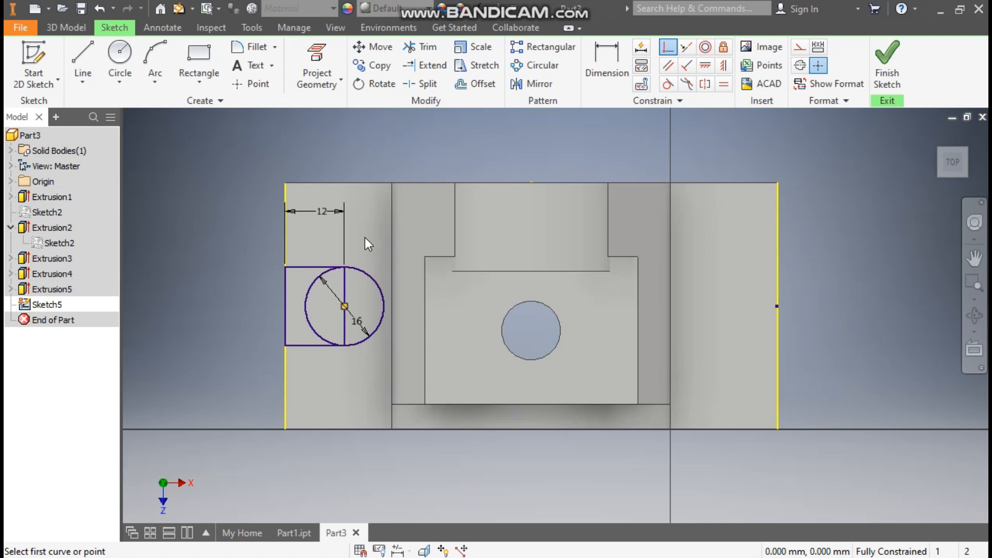
key("Escape")
- Convert the rectangle's inner side to a construction line and finish the sketch
left_click(345, 288)
left_click(799, 46)
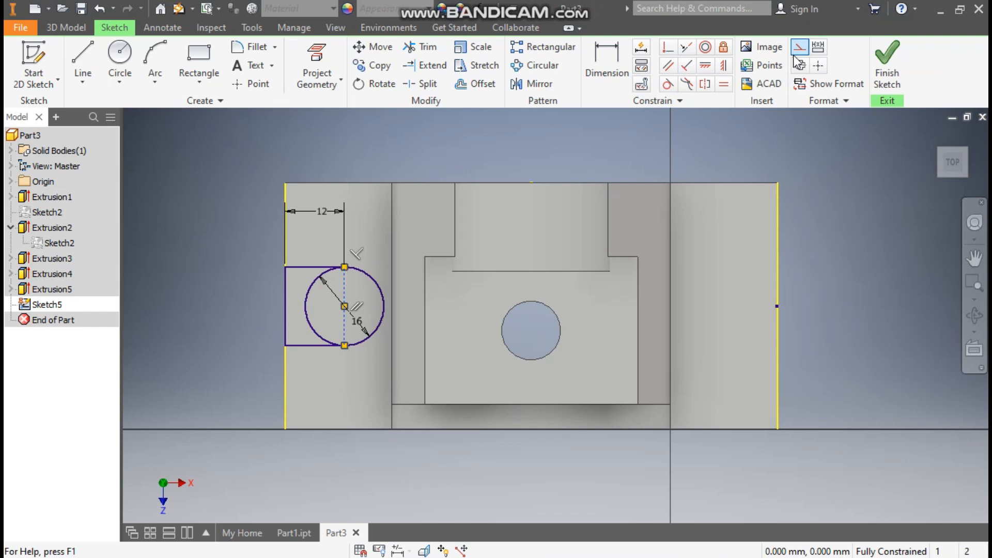
left_click(819, 65)
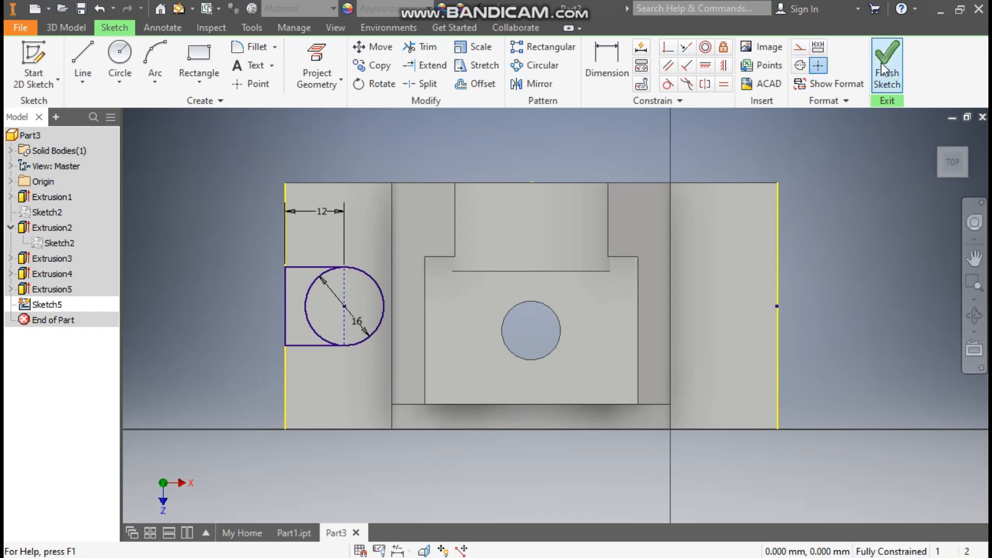
left_click(885, 70)
- Cut the combined circle and rectangle profile 30 mm downward through the flange to form an open-ended slot
key("e")
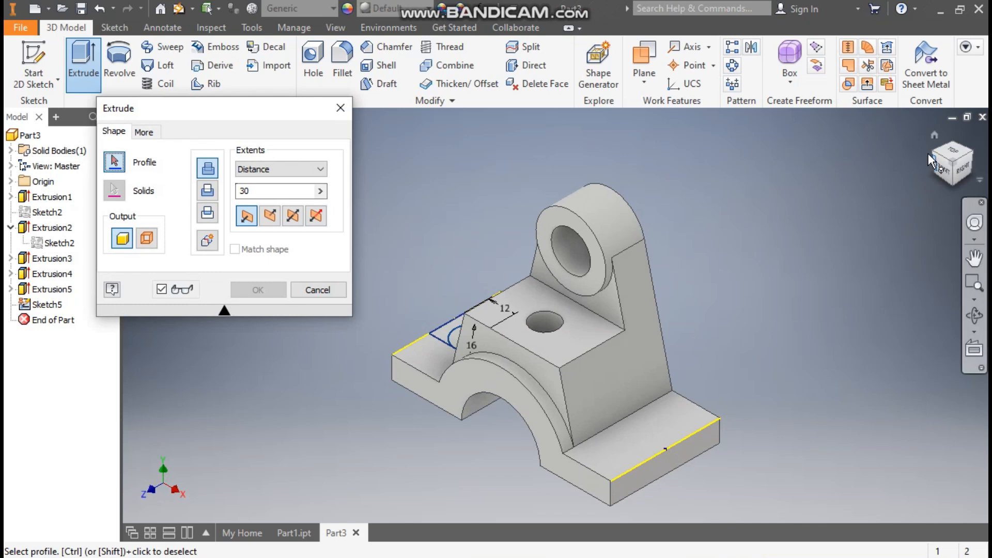
scroll(436, 440, "up", 5)
left_click(483, 410)
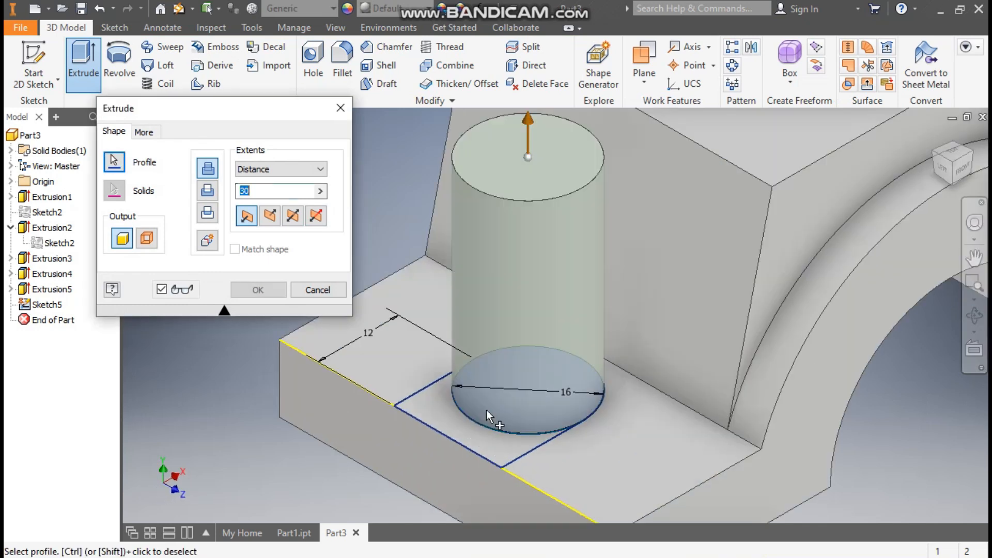
left_click(460, 426)
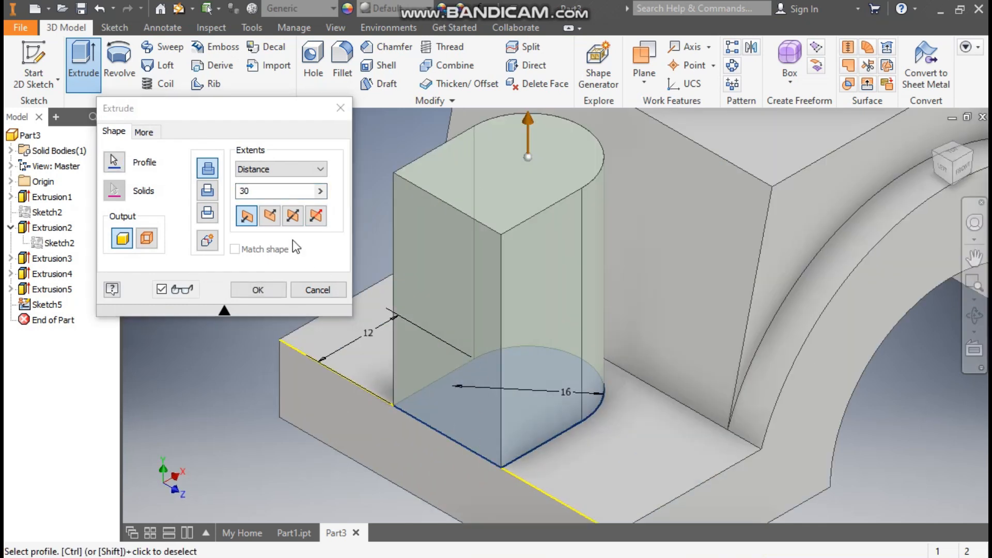
left_click(269, 215)
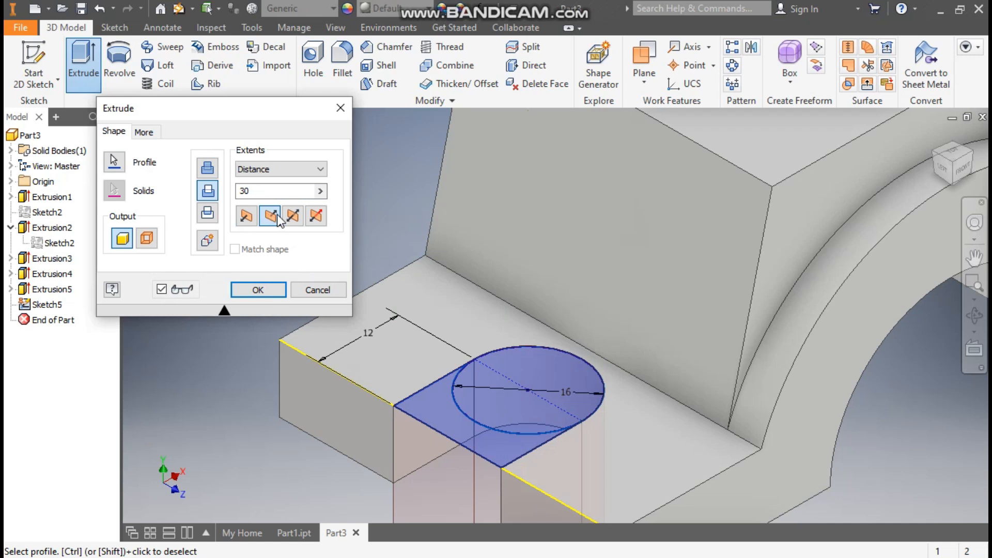
left_click(258, 290)
middle_click_drag(394, 320, 367, 350)
scroll(349, 344, "up", 1)
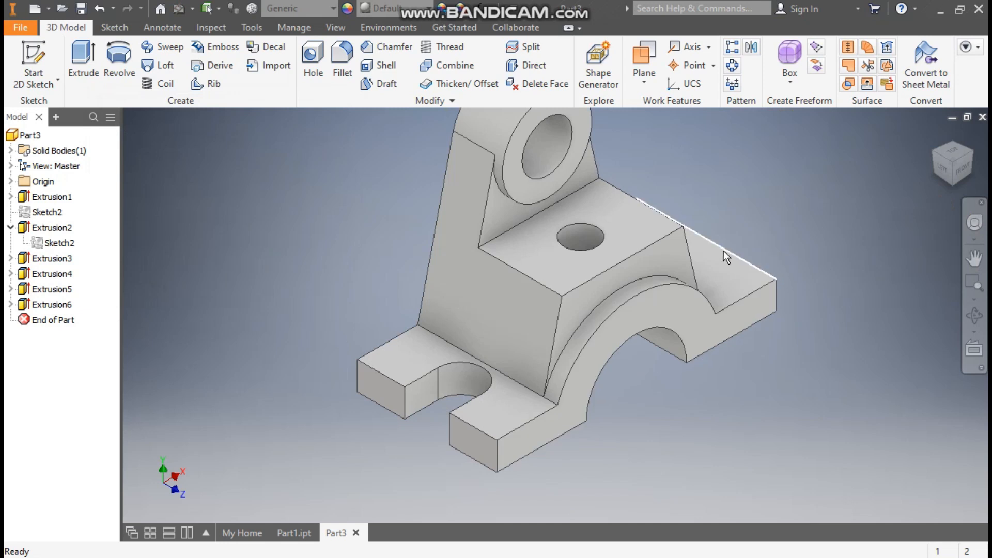
- Mirror the flange's slot cut about the YZ Plane onto the opposite flange
left_click(752, 50)
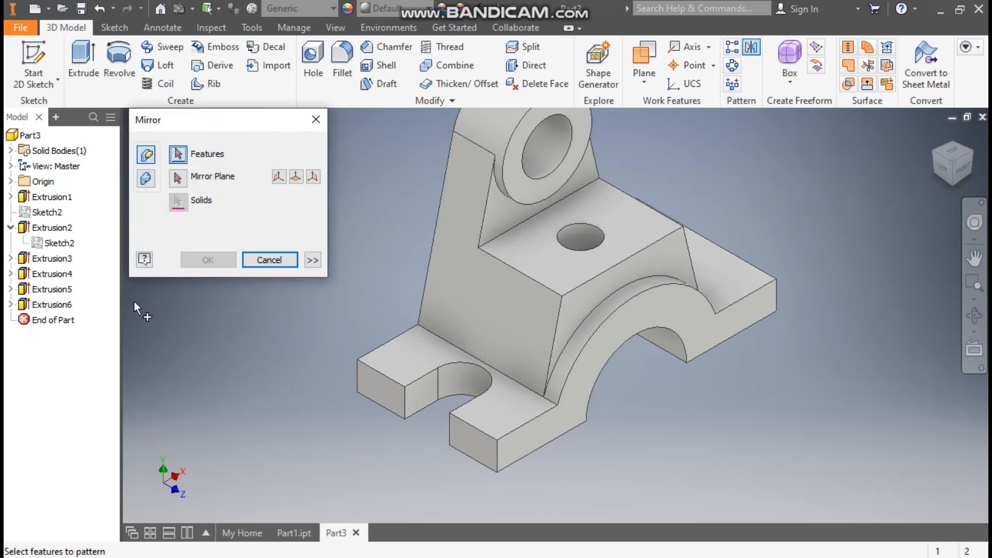
left_click(49, 307)
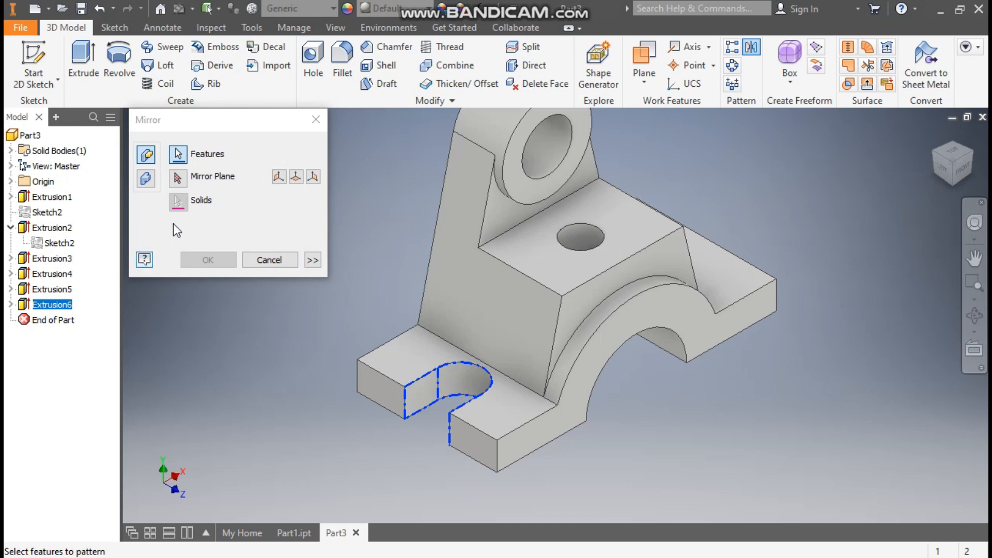
left_click(178, 179)
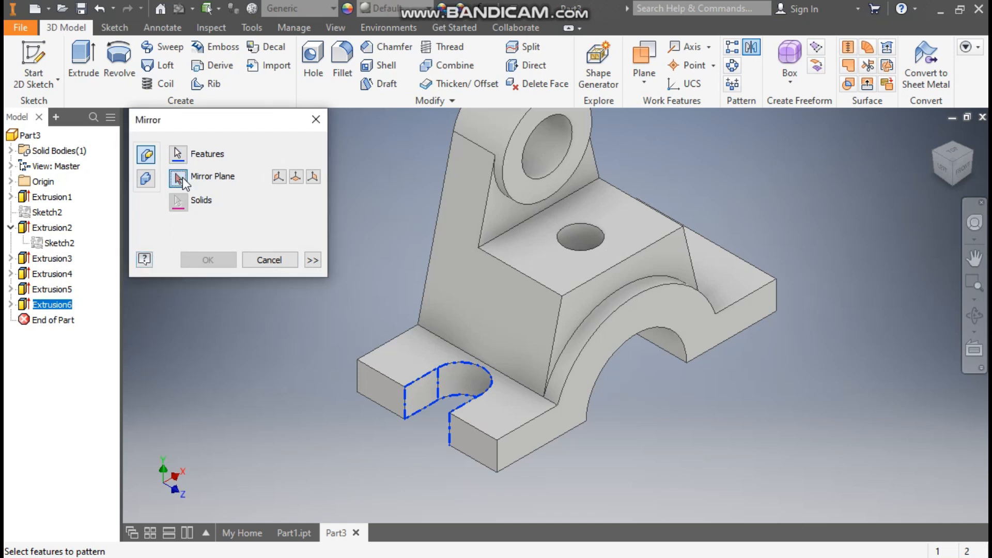
left_click(11, 182)
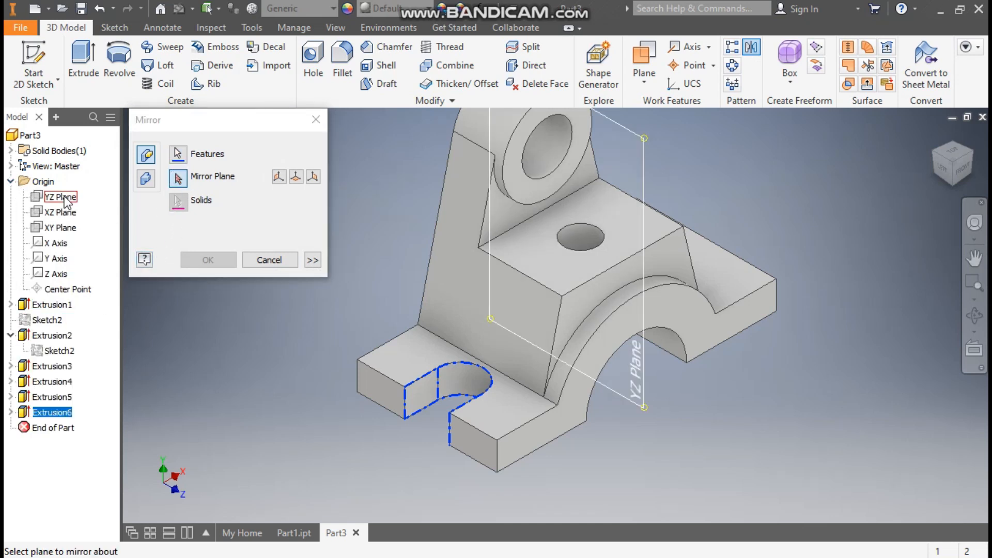
left_click(63, 197)
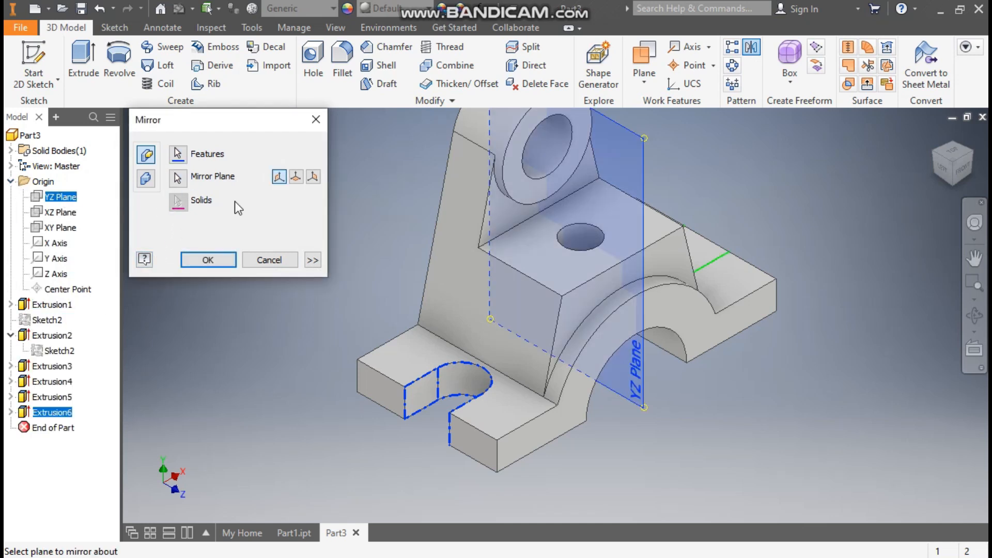
left_click(974, 155)
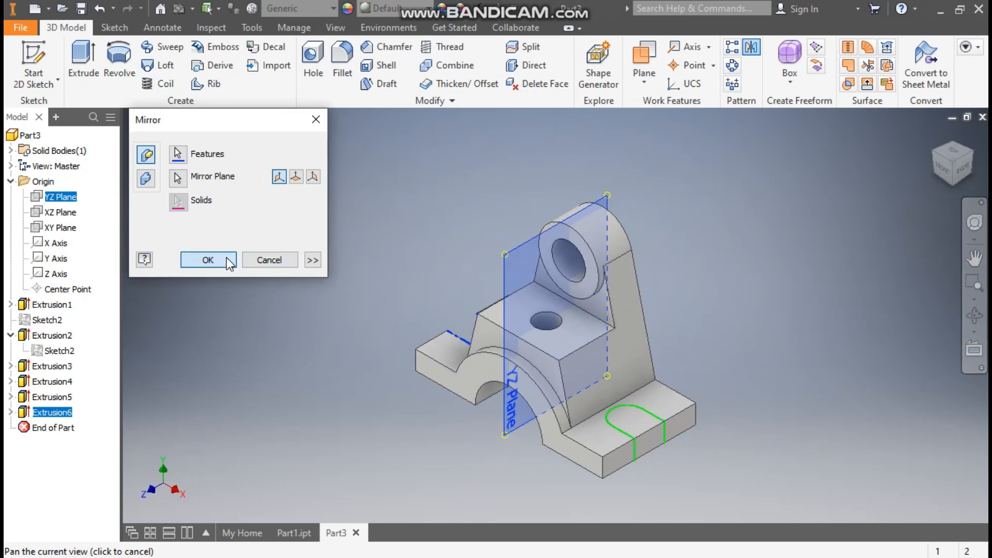
left_click(226, 258)
scroll(744, 351, "up", 3)
left_click_drag(744, 350, 747, 373)
key("Escape")
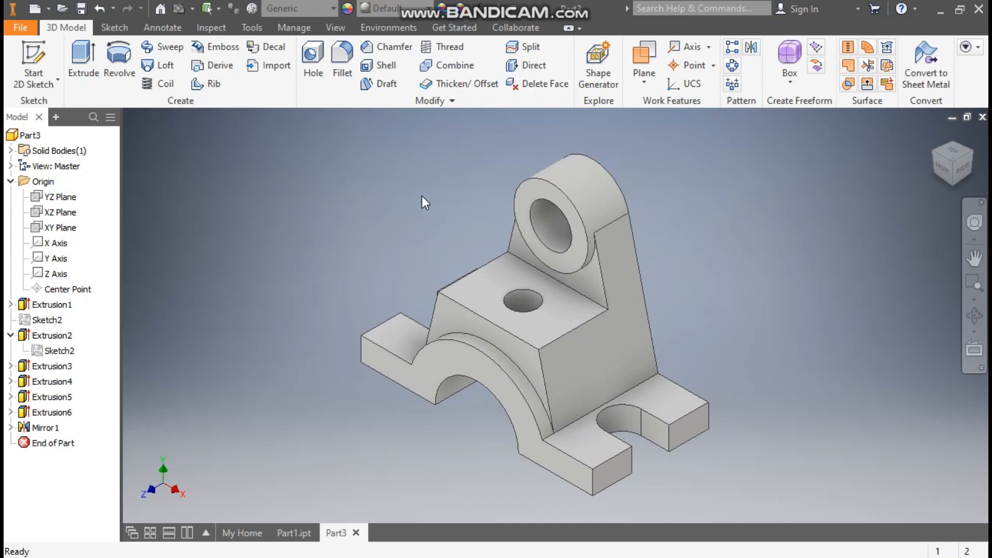
- Apply the Cyan appearance to the whole part
left_click(402, 9)
scroll(405, 176, "up", 4)
left_click(406, 279)
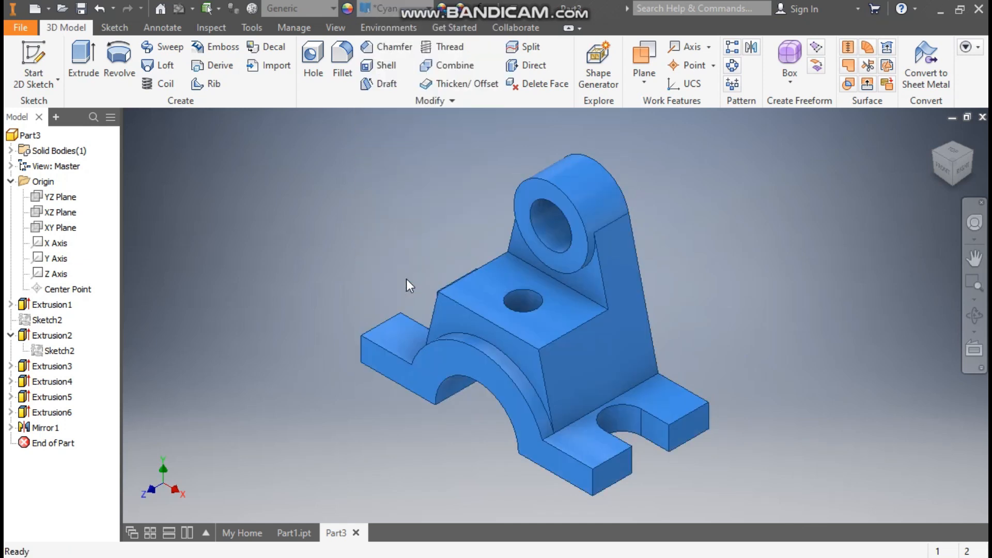
middle_click_drag(406, 279, 387, 270)
scroll(387, 271, "down", 1)
scroll(387, 271, "up", 1)
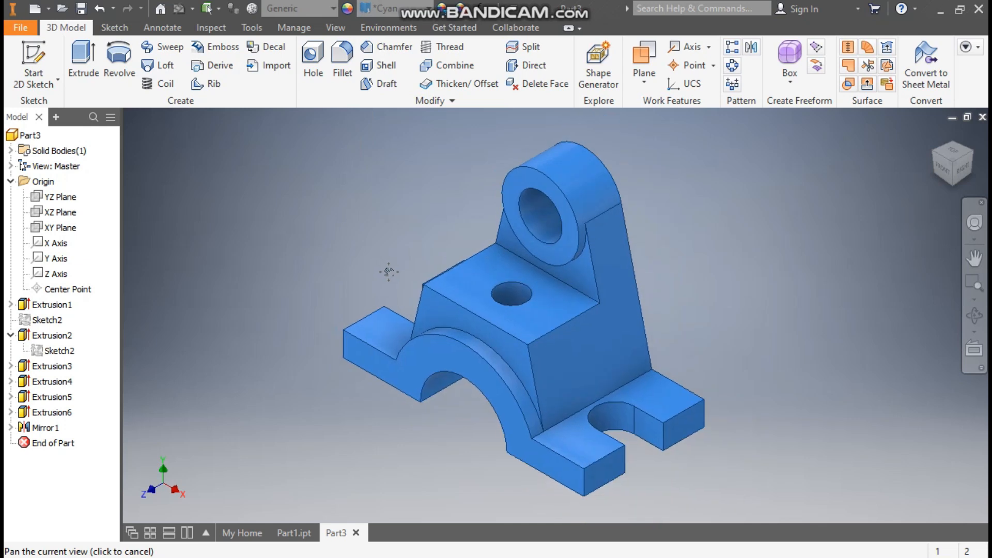